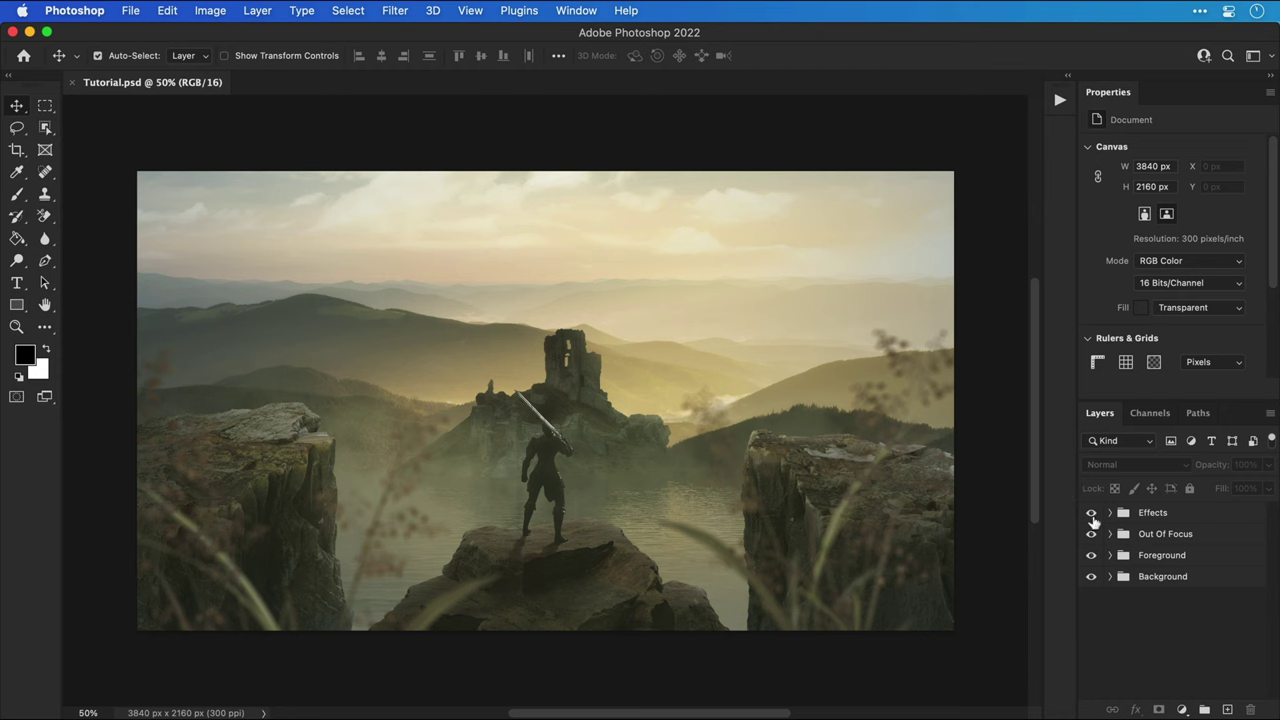
Toggle layer group visibility to inspect the background, Foreground cliffs and warrior separately
drag(1093, 541, 1092, 578)
click(1091, 577)
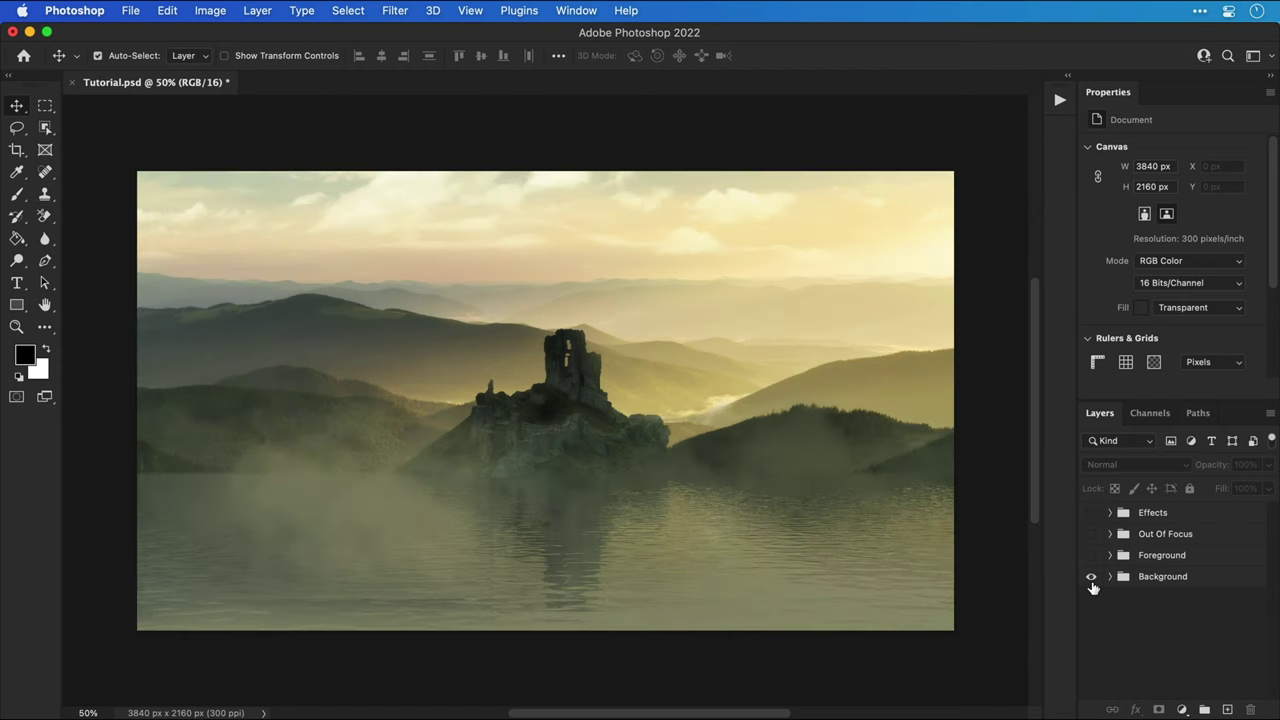
click(1091, 556)
click(1109, 556)
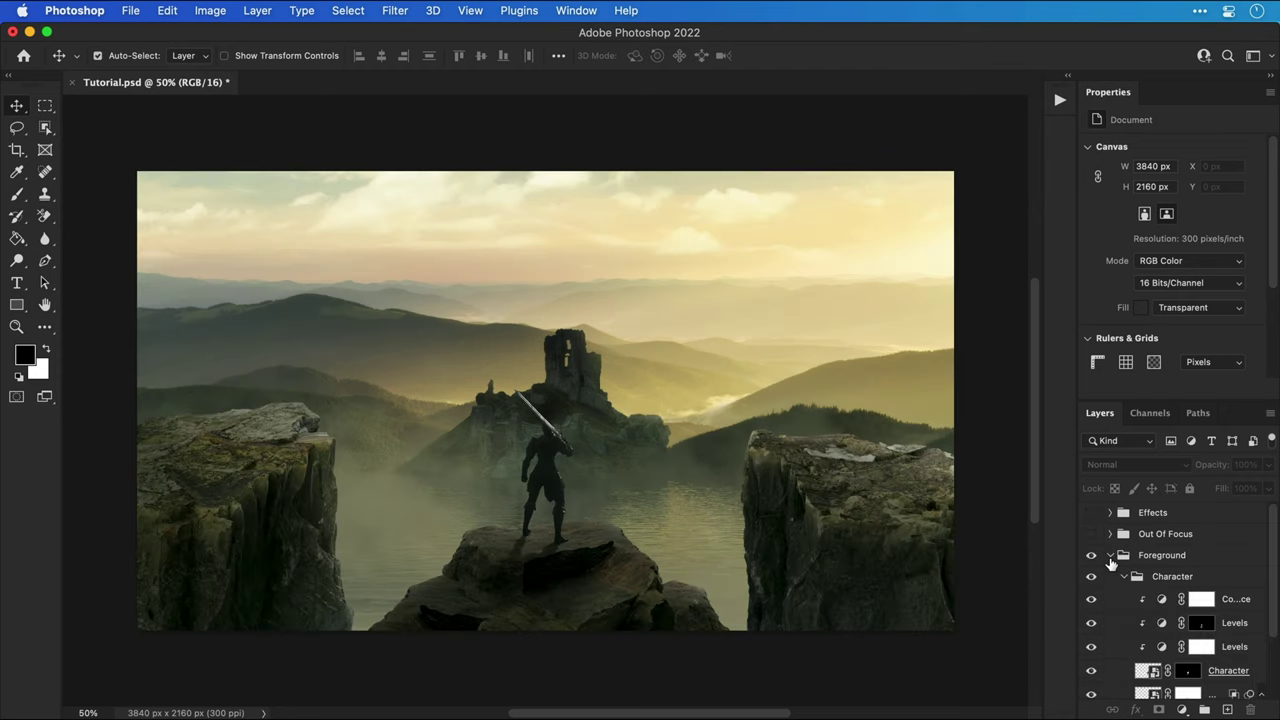
click(1091, 577)
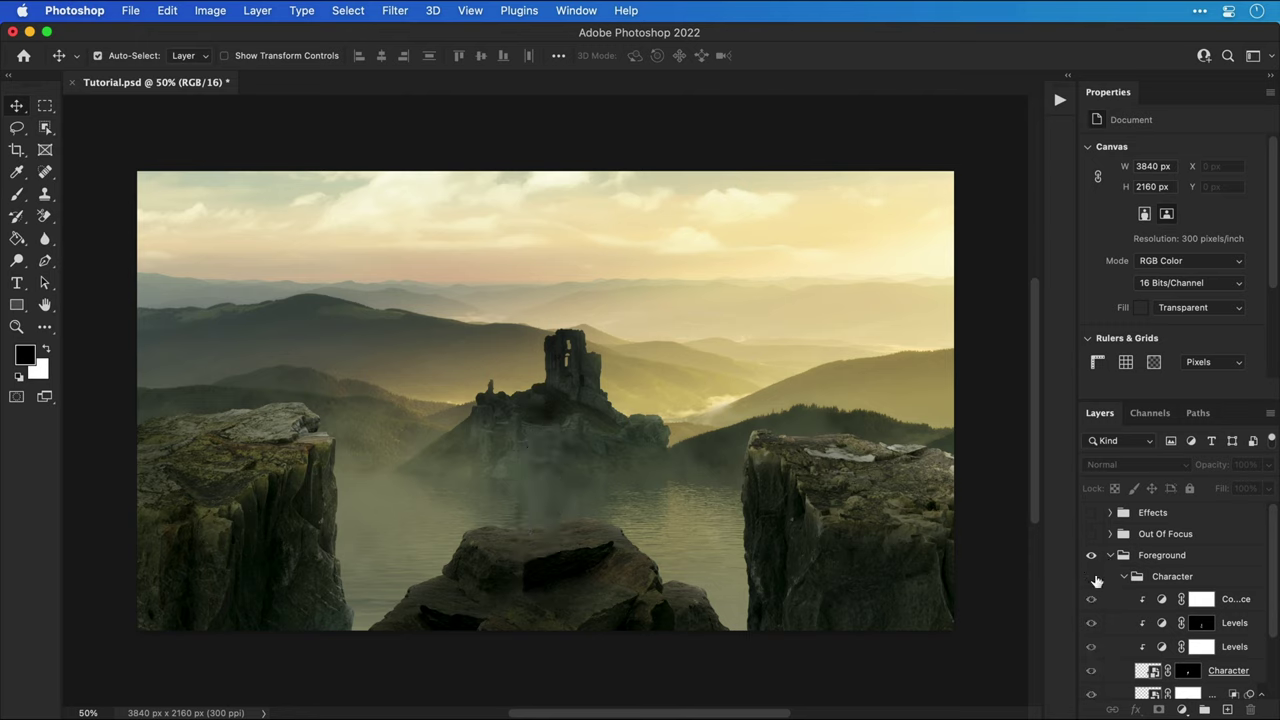
click(1091, 577)
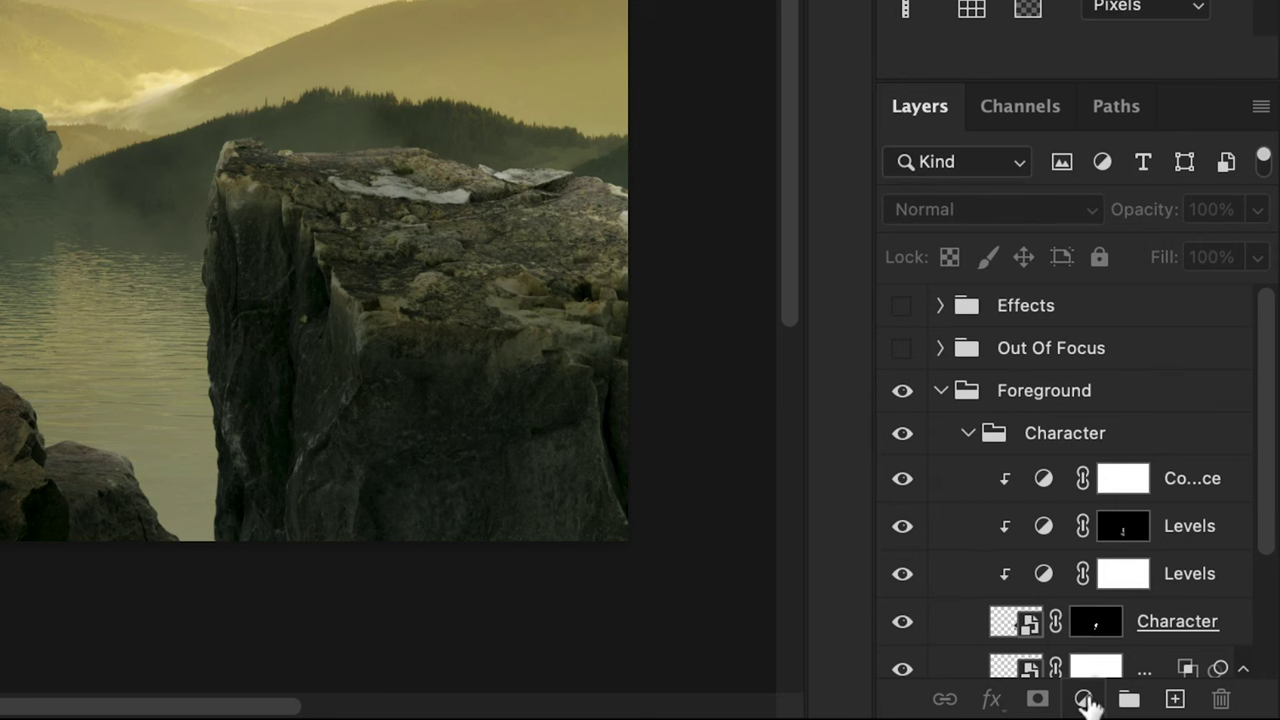
click(1181, 709)
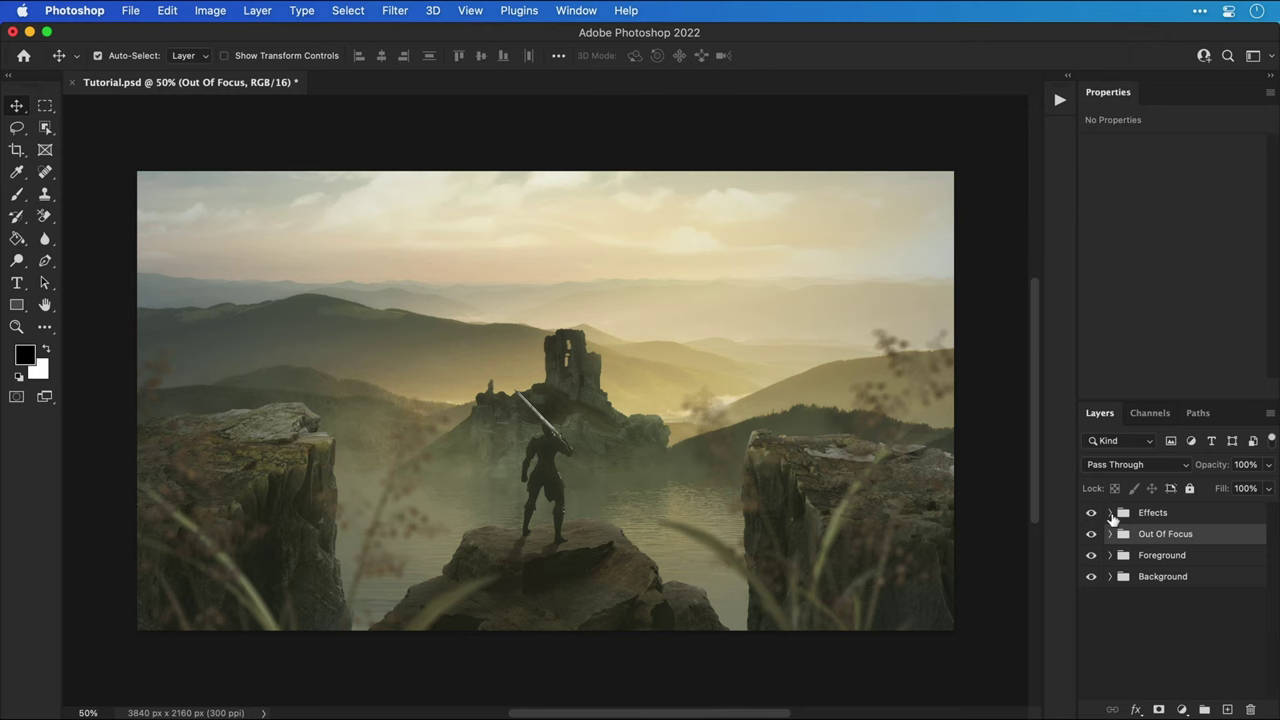
Check the Effects group's layers, then hide the Out Of Focus and Foreground groups
click(1110, 512)
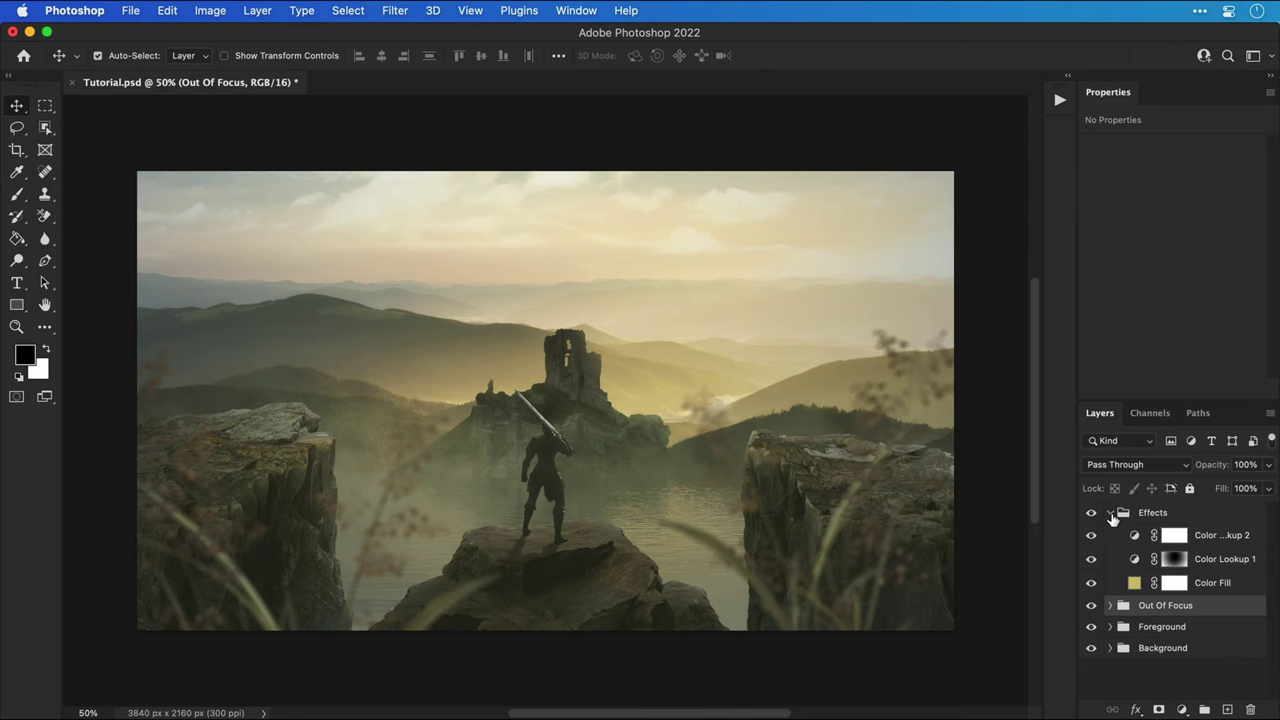
click(1110, 512)
click(1092, 535)
click(1092, 556)
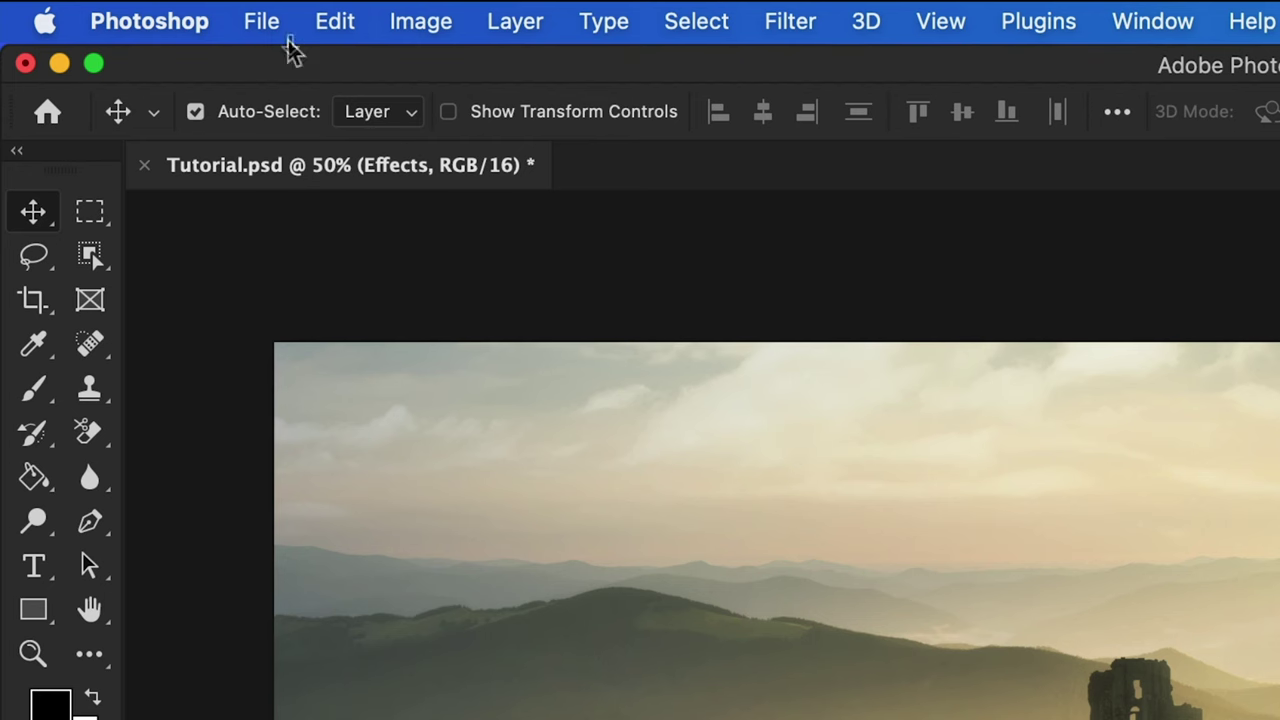
Quick Export the visible background as Background.png into the Links folder
click(135, 15)
mouse_move(284, 510)
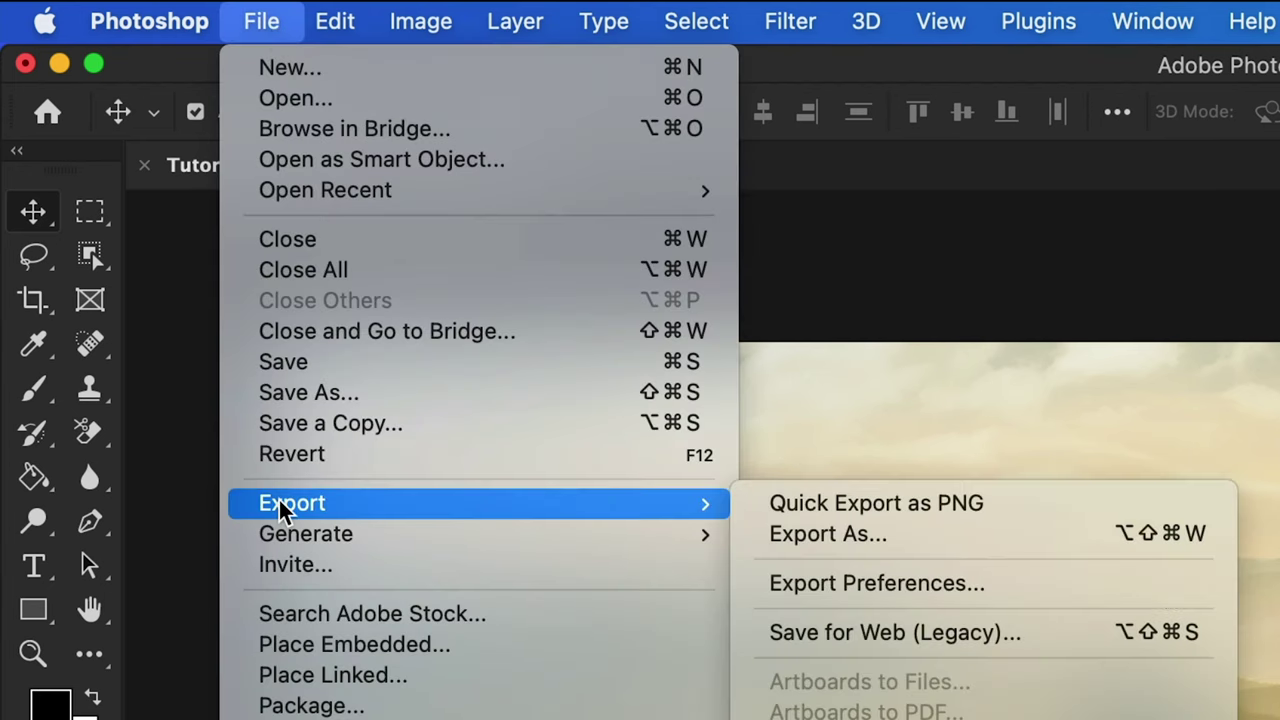
click(757, 510)
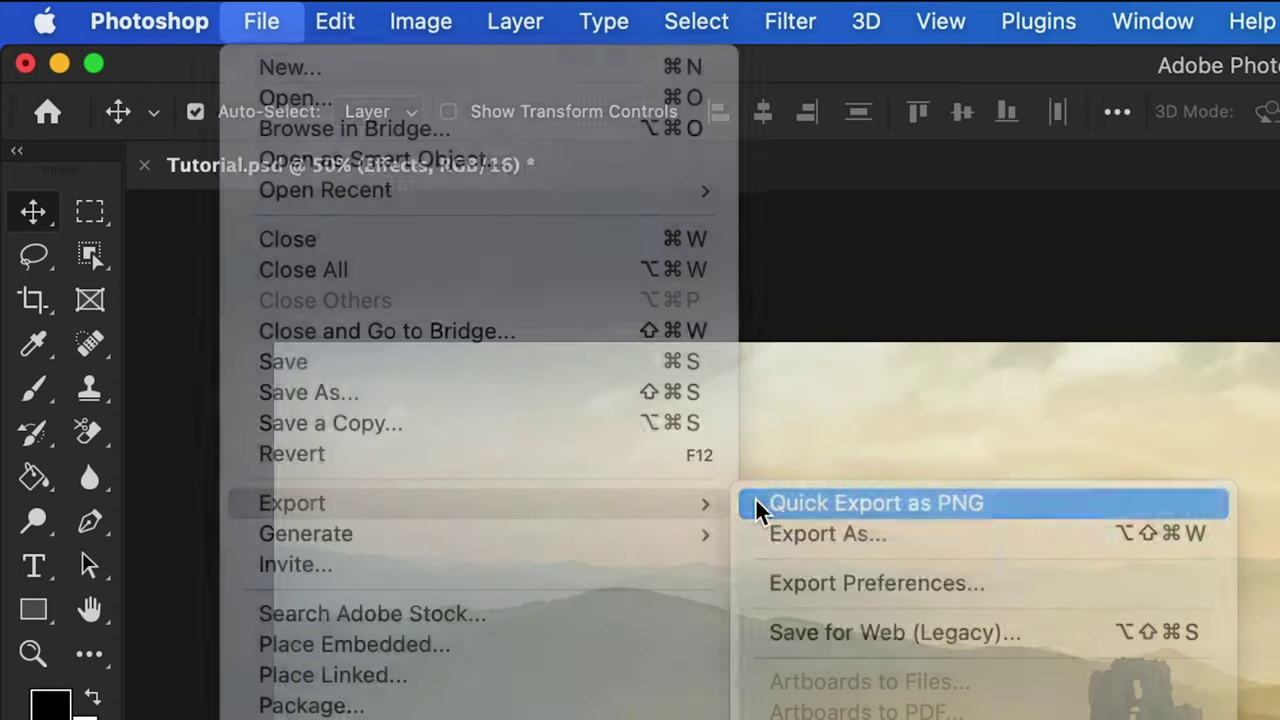
text(Background)
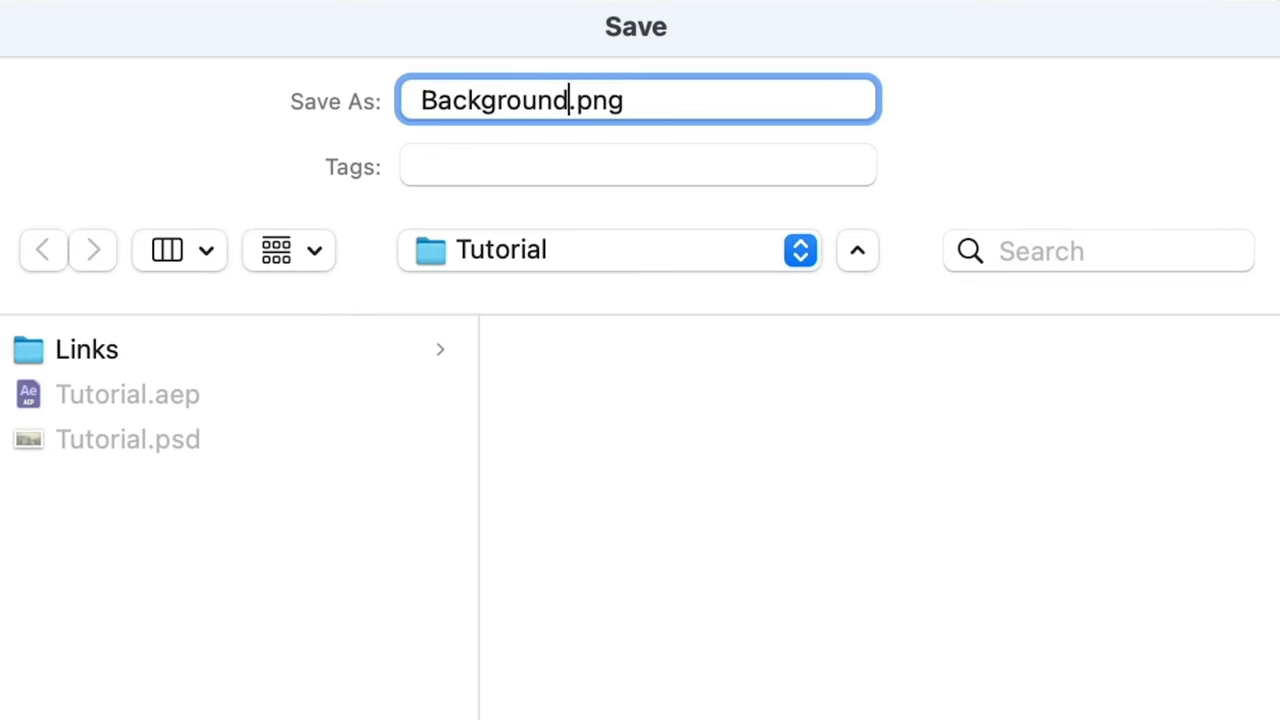
click(87, 351)
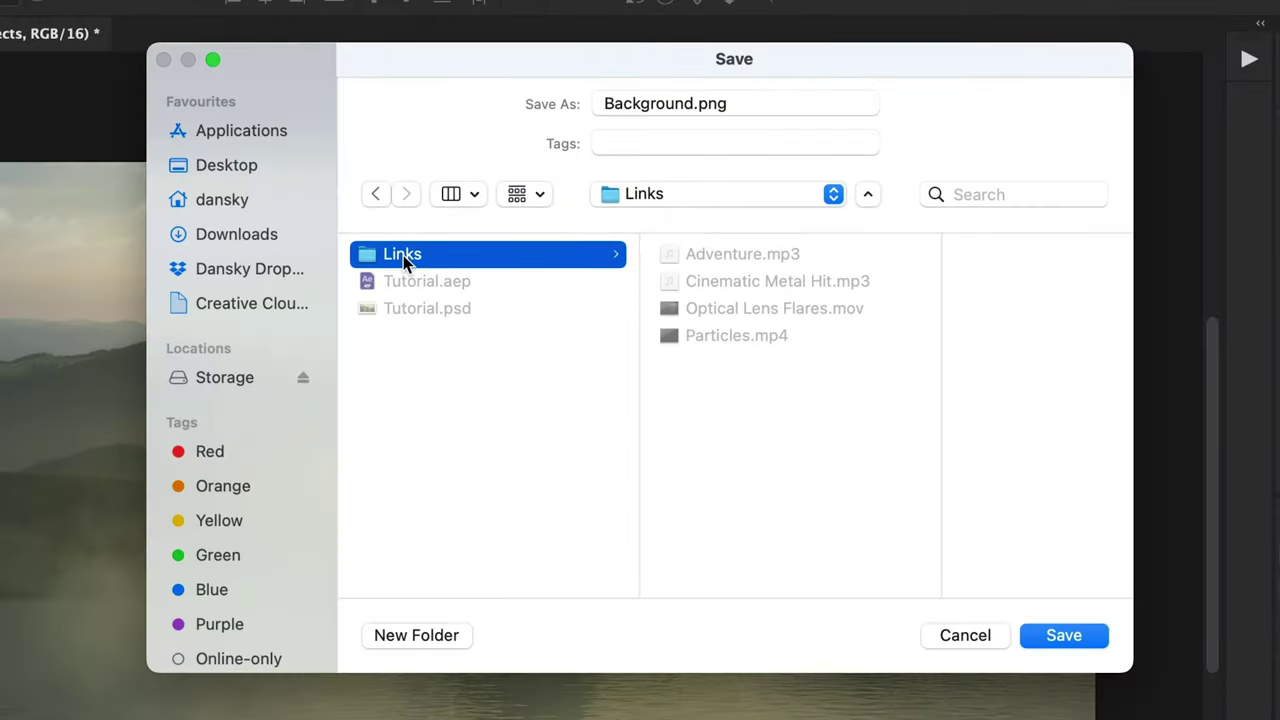
click(1101, 635)
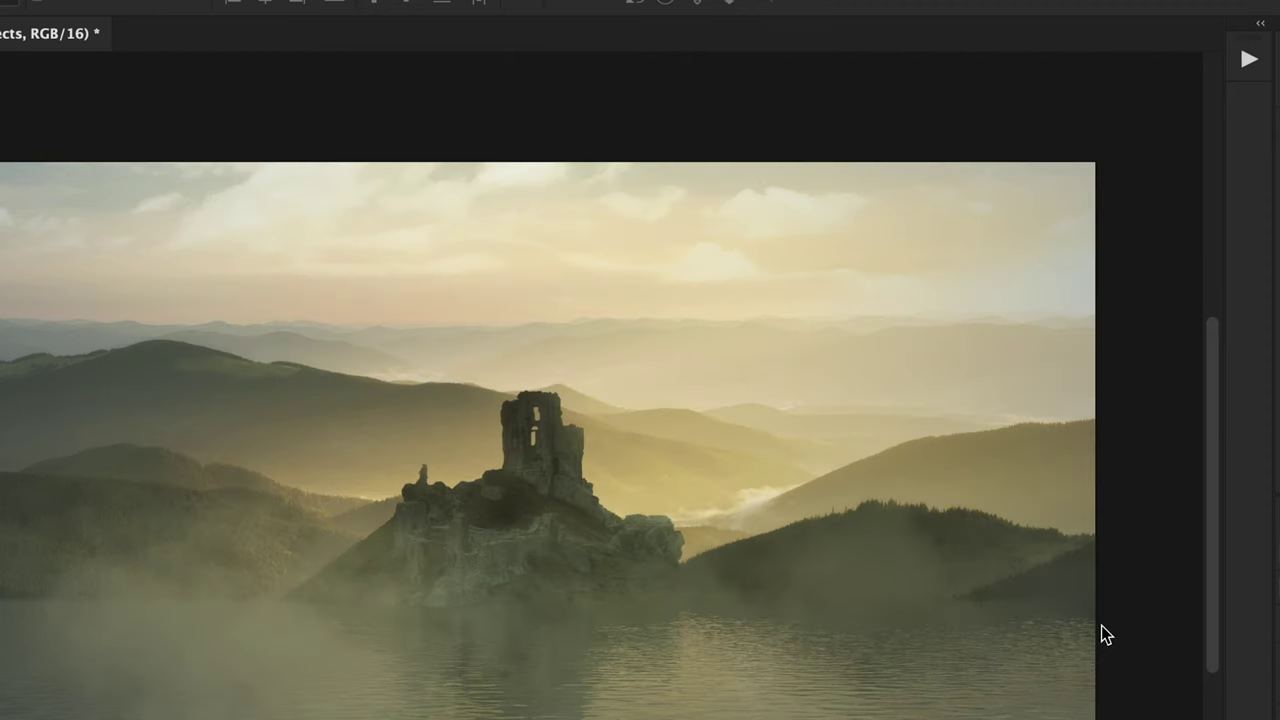
Show only the Foreground group and quick-export it as Foreground.png
drag(1091, 534, 1091, 576)
click(1091, 555)
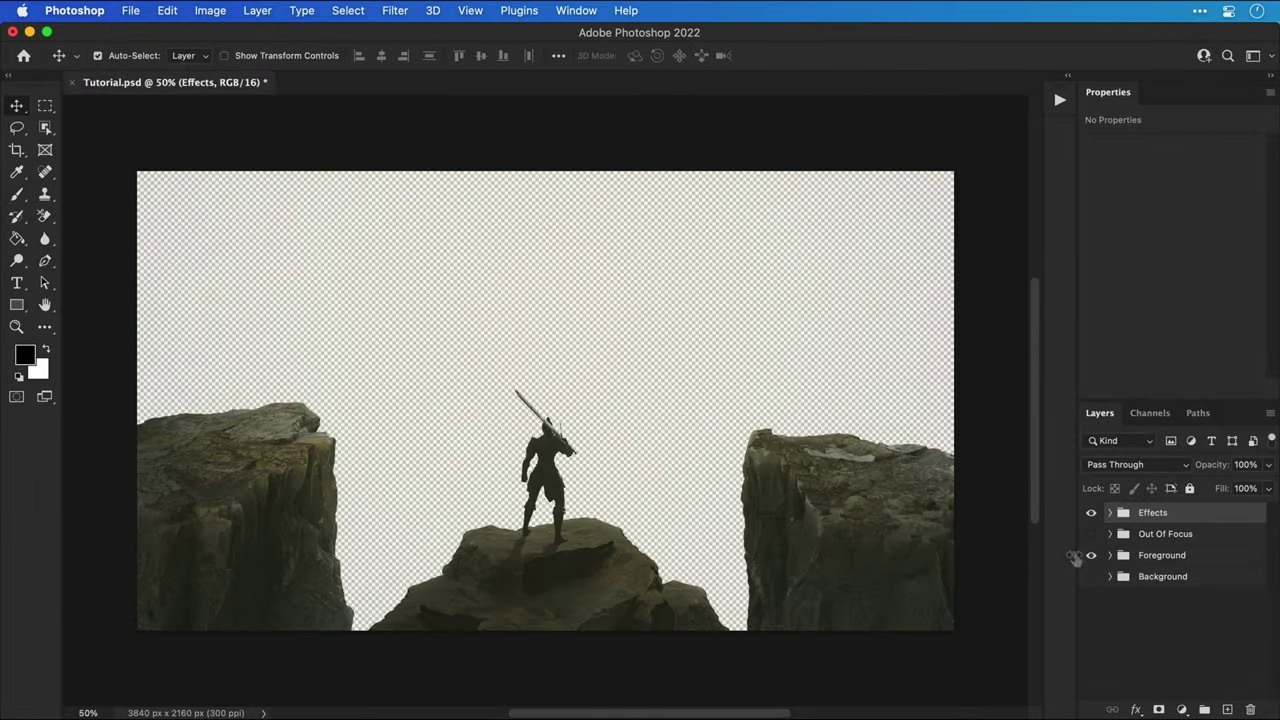
click(130, 10)
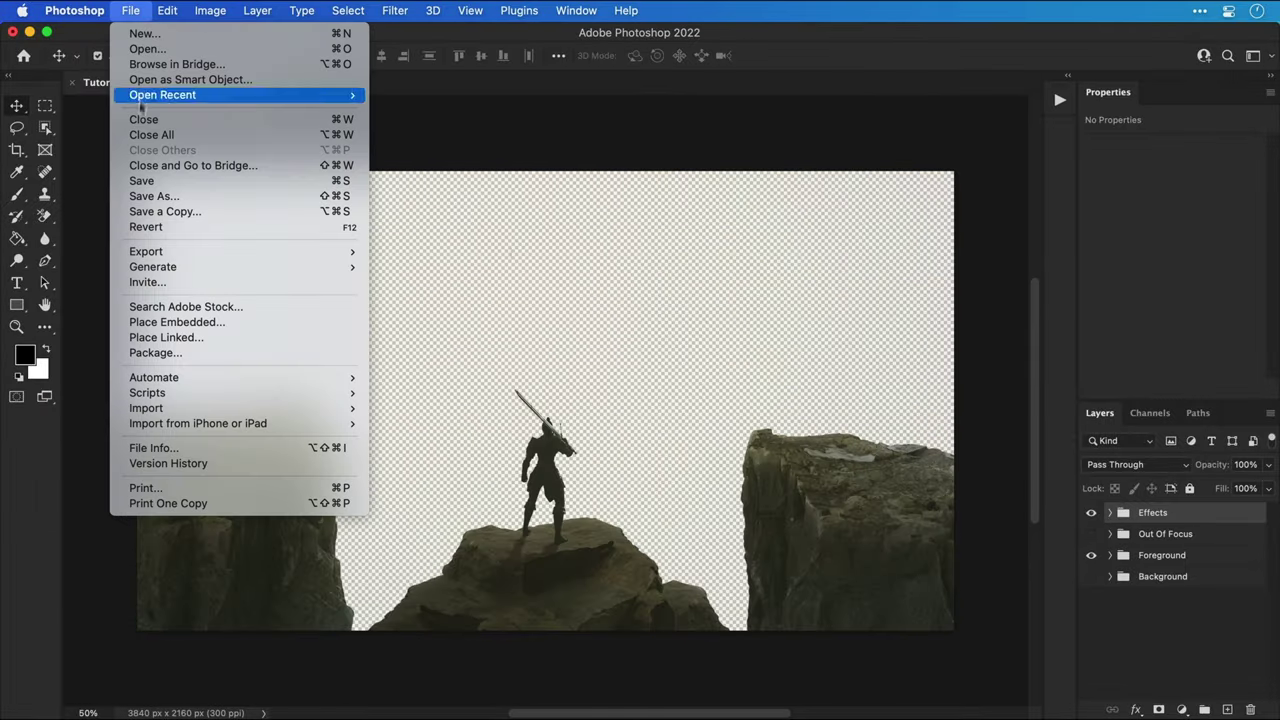
mouse_move(150, 248)
click(471, 251)
text(Foreground.png)
key(Return)
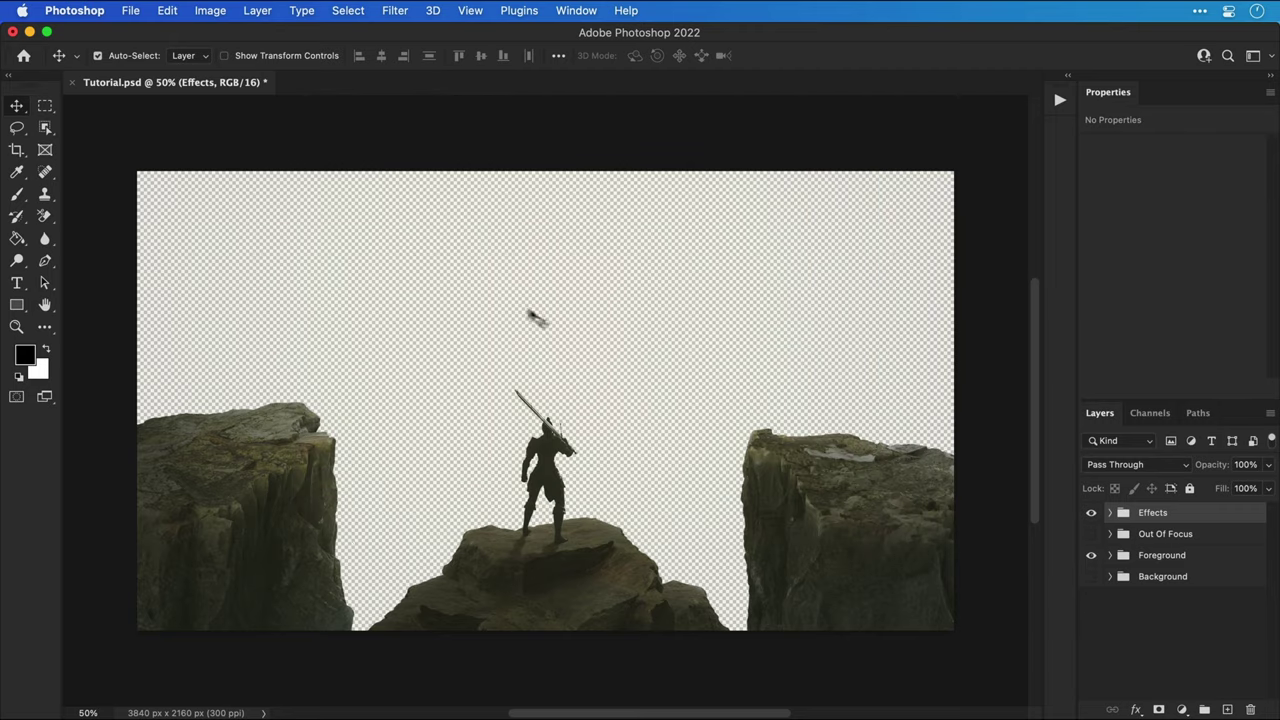
Show only the grass group, export it as Out Of Focus.png, then re-show Foreground
click(1091, 534)
click(1091, 555)
click(130, 10)
mouse_move(150, 248)
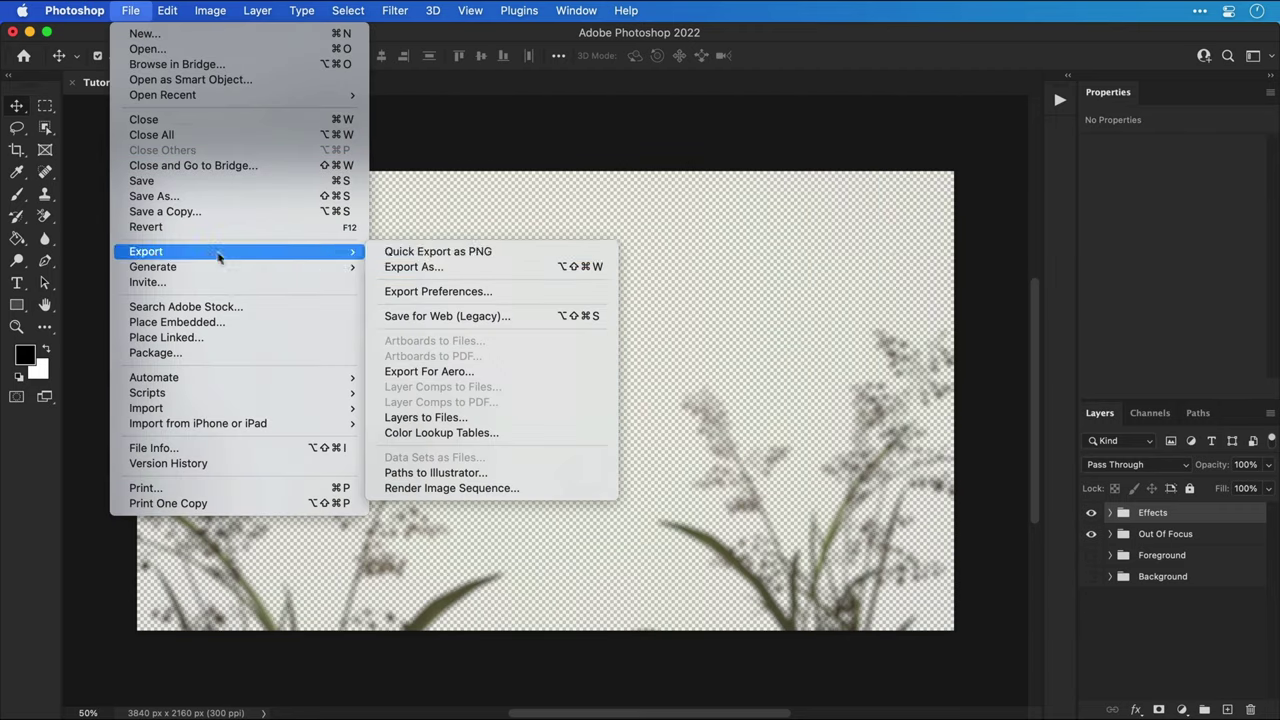
click(430, 246)
text(Out Of Focus)
key(Return)
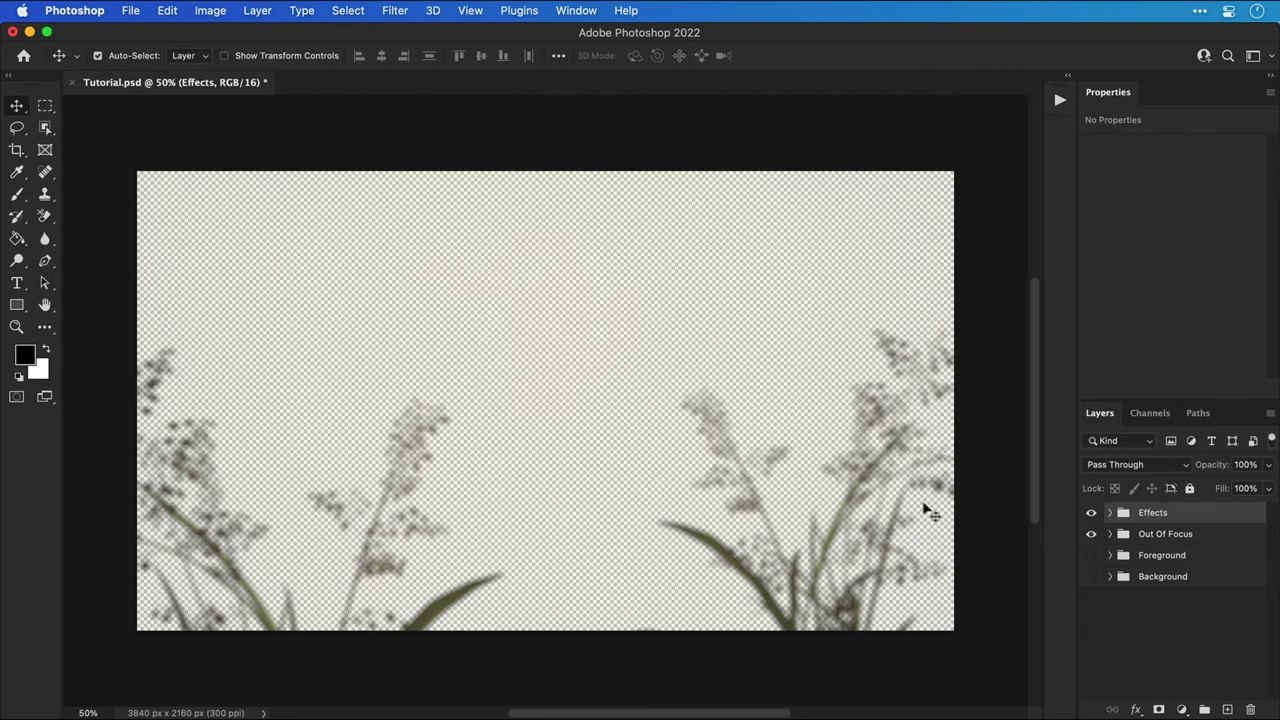
click(1092, 557)
Show the Background group again and add a new layer named Logo
click(1091, 577)
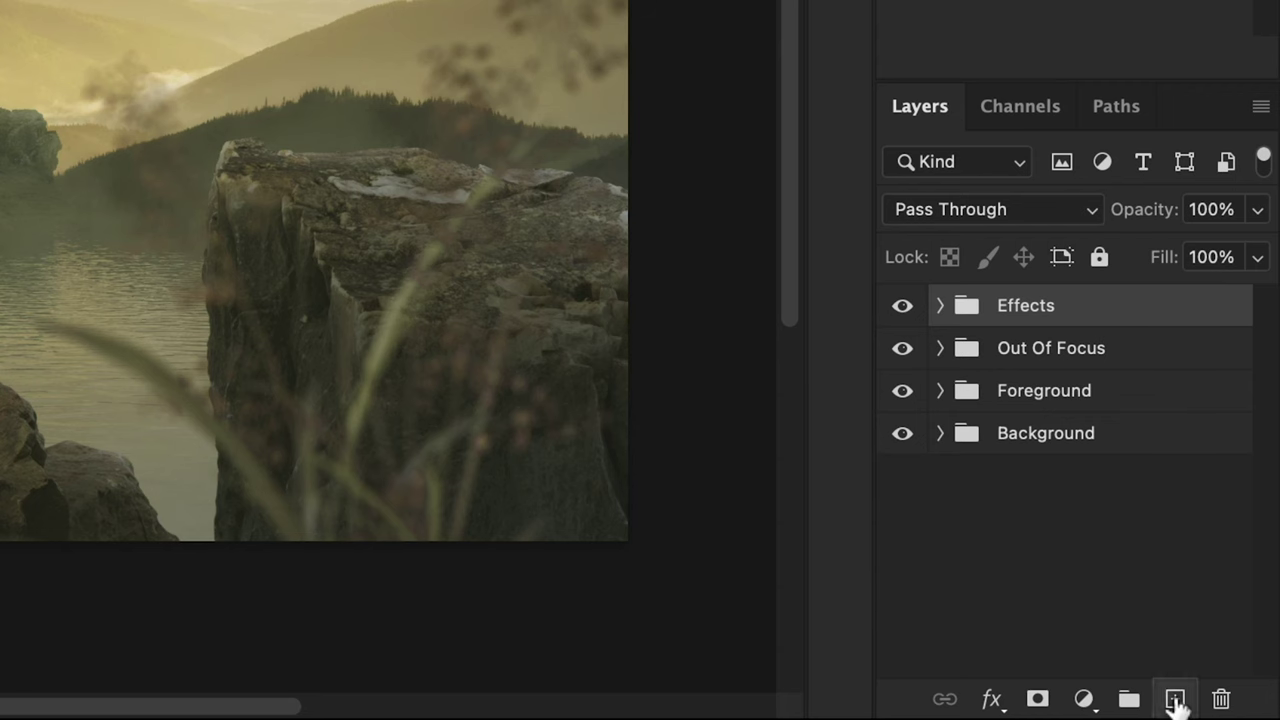
click(1227, 709)
double_click(1163, 513)
text(Logo)
key(Return)
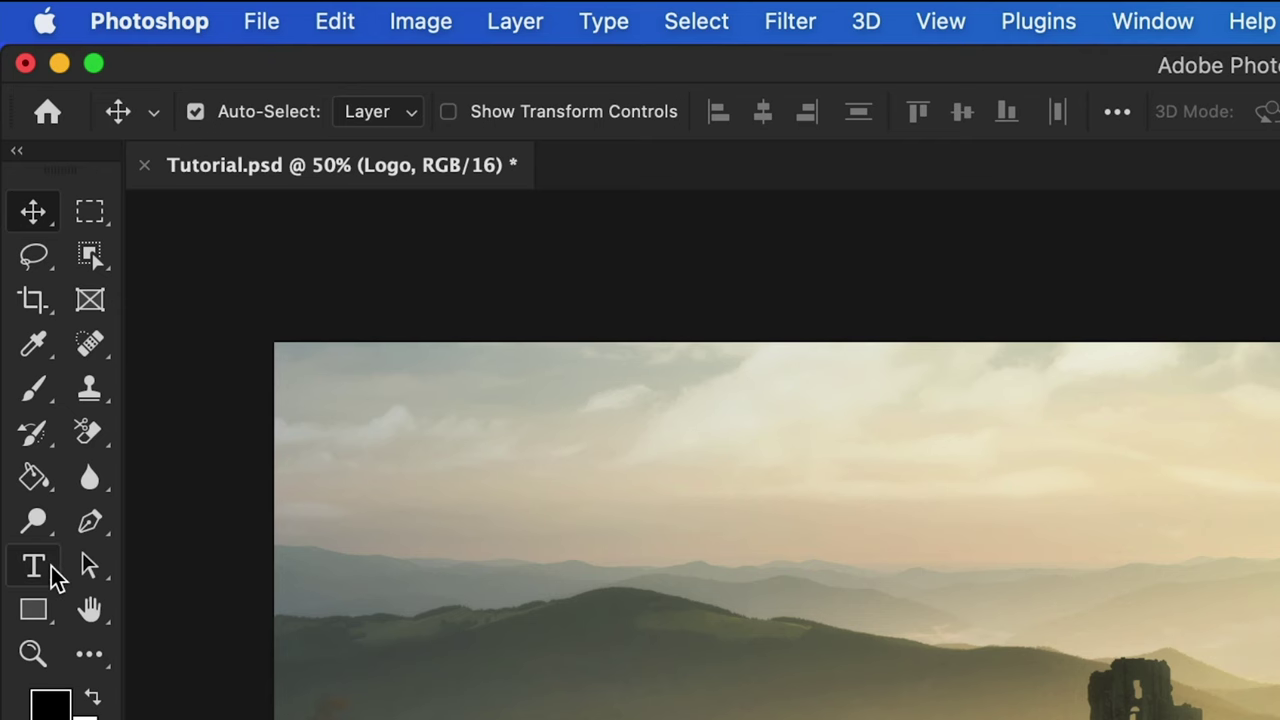
Type FORTH on the canvas in white
click(34, 566)
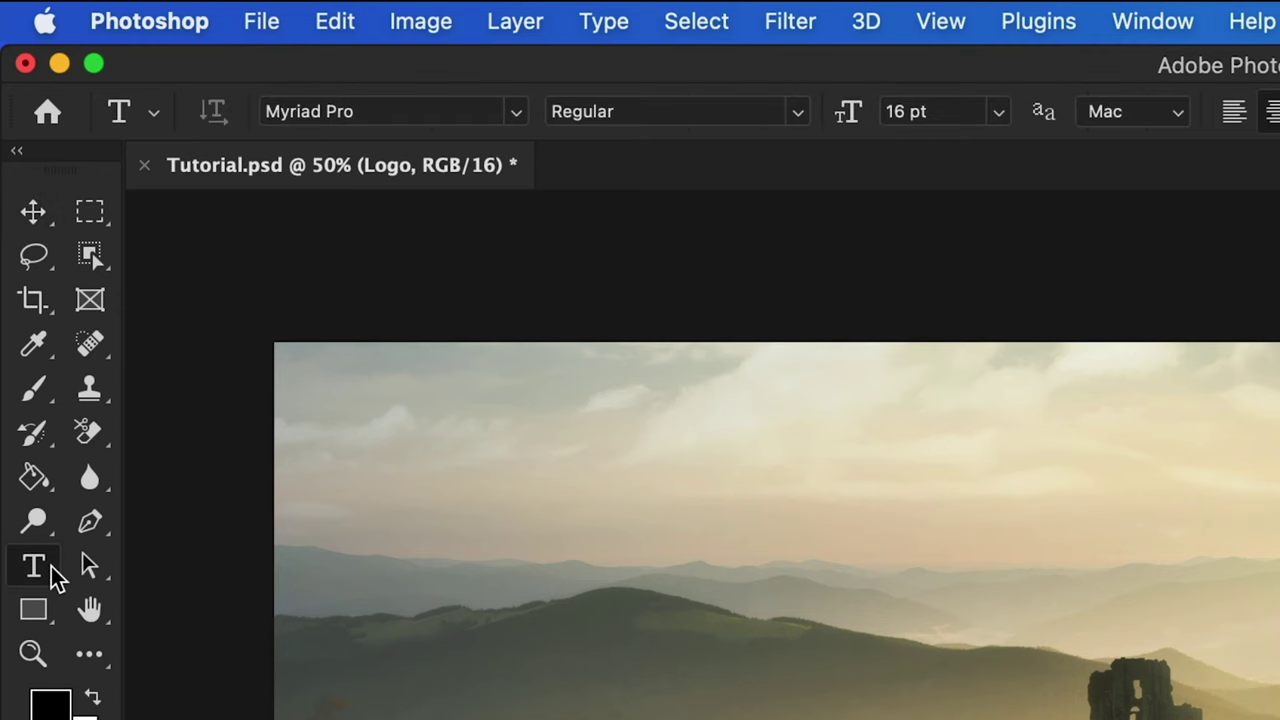
click(779, 719)
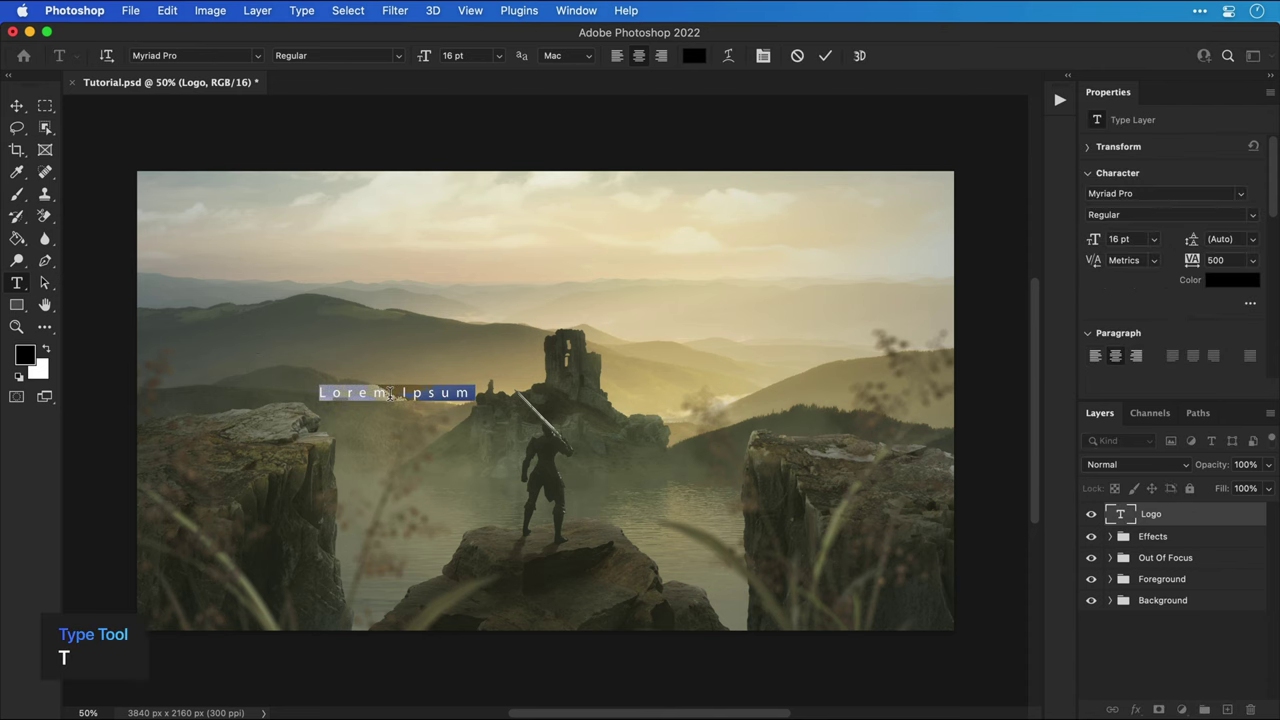
key(BackSpace)
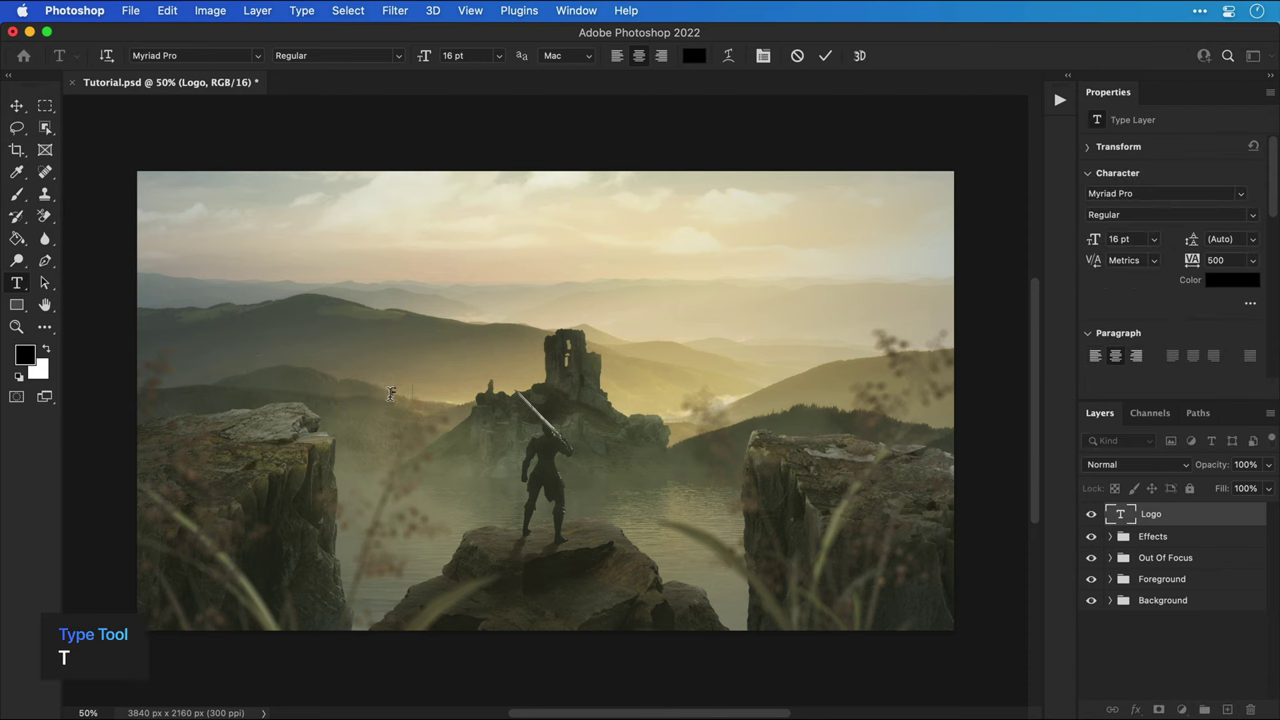
text(FORTH)
double_click(390, 394)
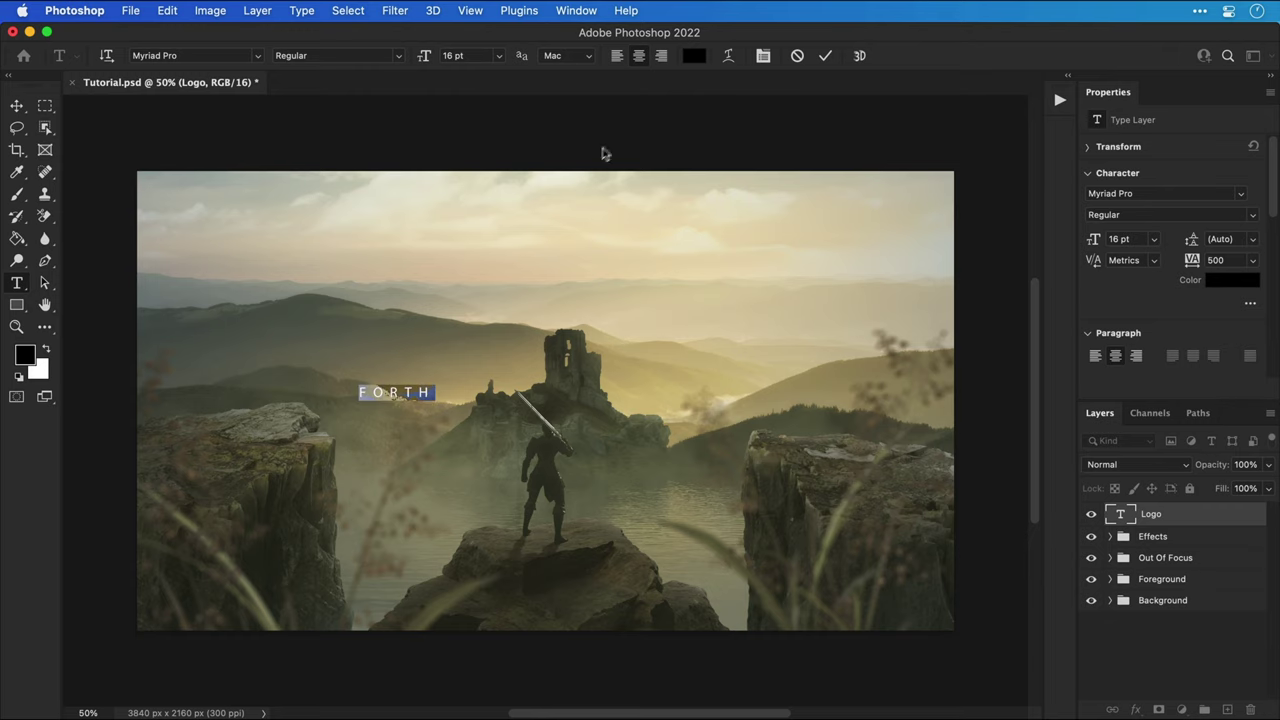
click(694, 56)
click(646, 406)
drag(646, 406, 589, 341)
key(Return)
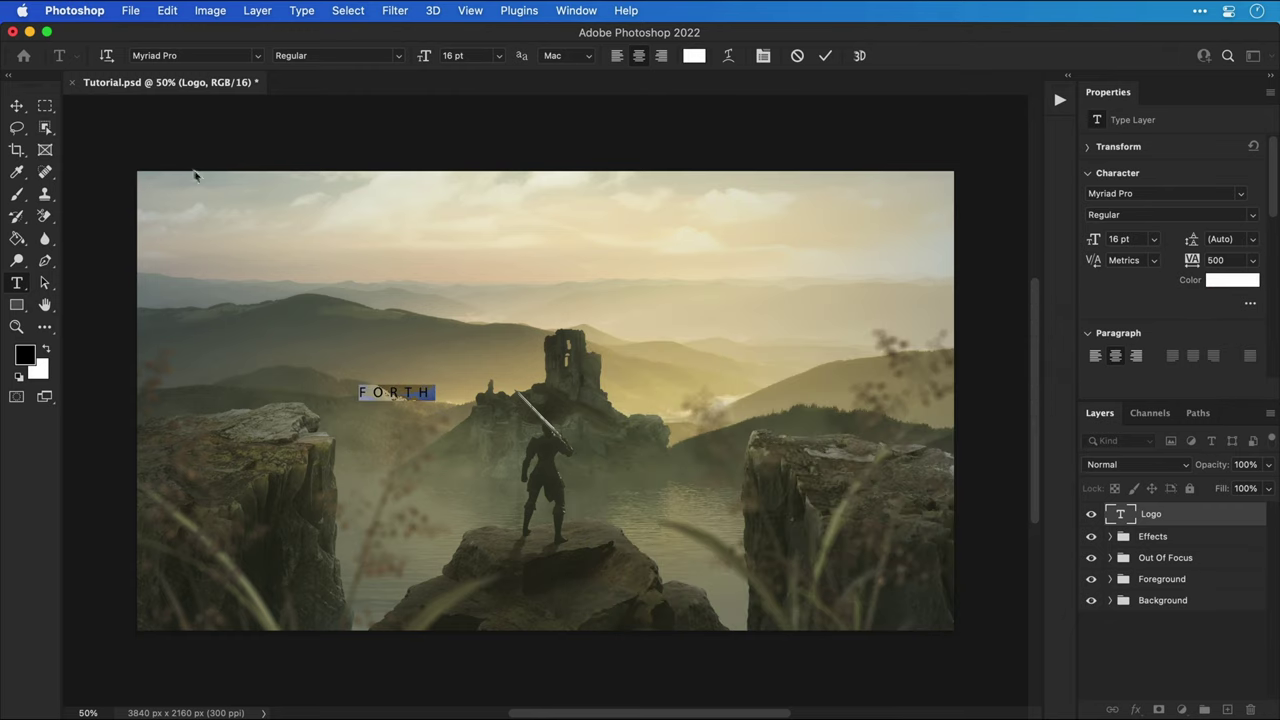
key(super+Return)
Scale the FORTH text much larger and centre it horizontally and vertically on the canvas
key(super+t)
drag(437, 384, 600, 276)
key(Return)
key(v)
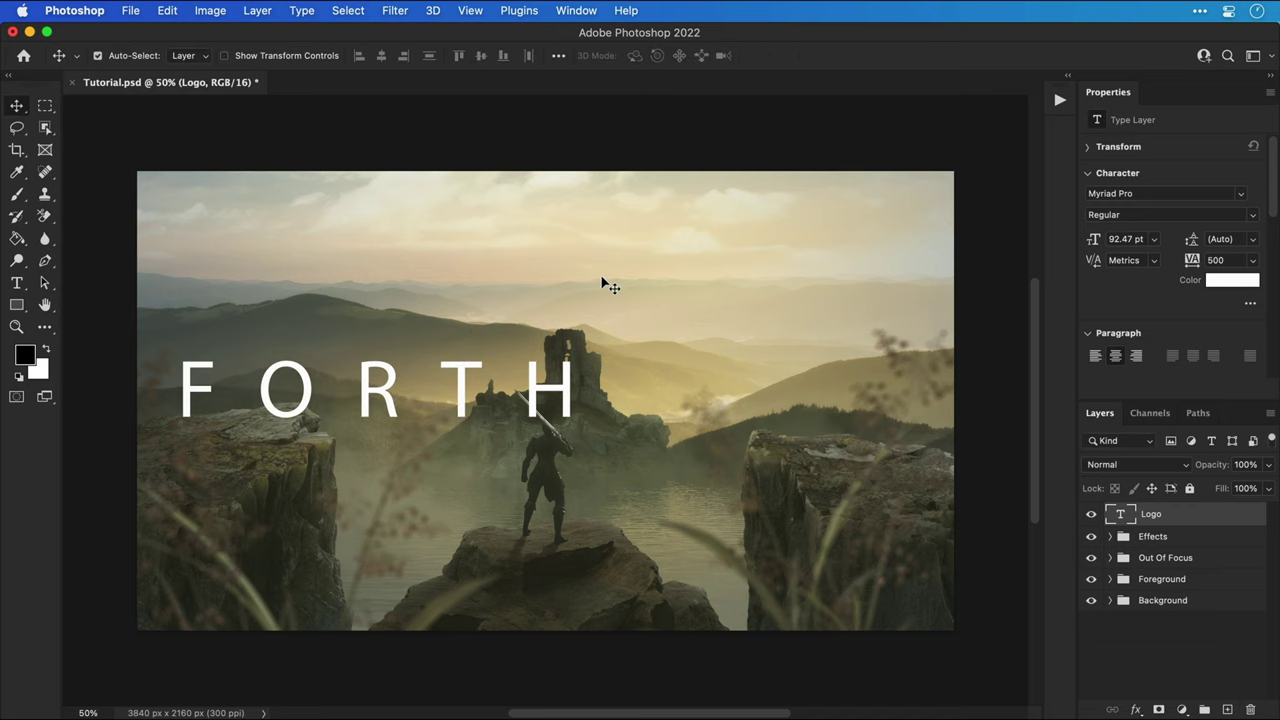
key(super+a)
click(381, 55)
click(480, 56)
key(super+d)
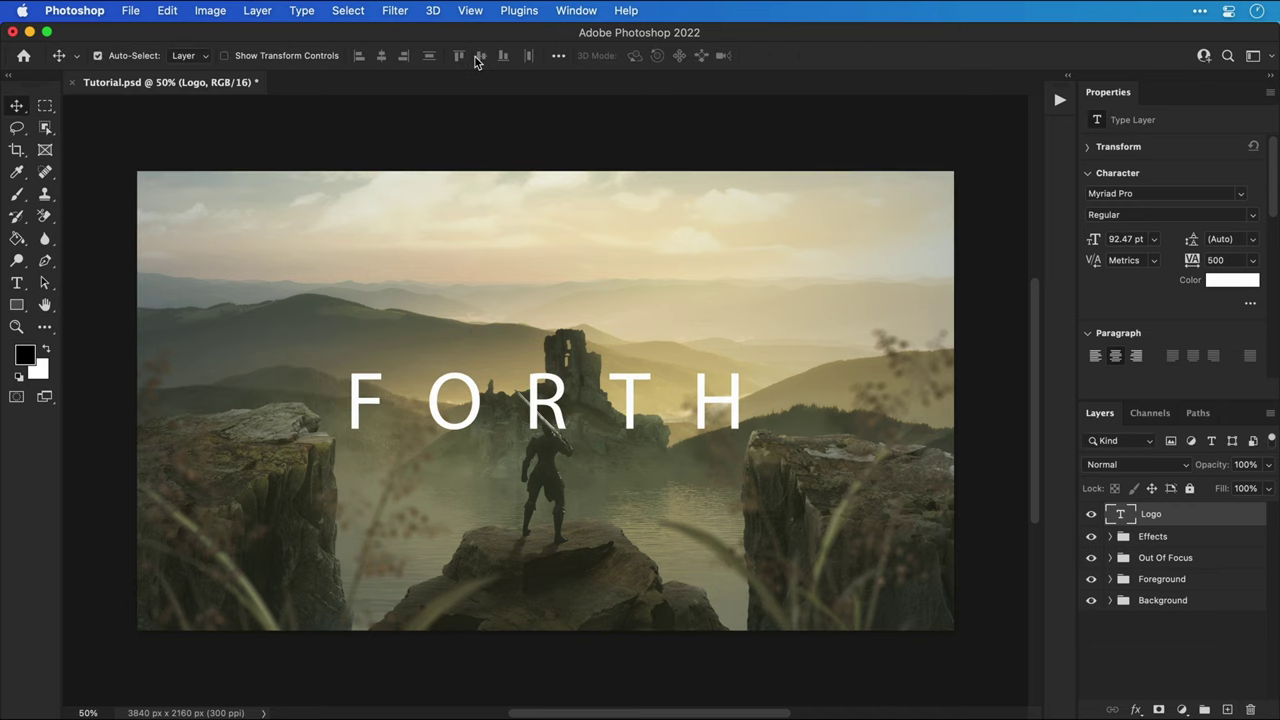
Set the FORTH text's font to Noatun Version 1
key(t)
double_click(578, 408)
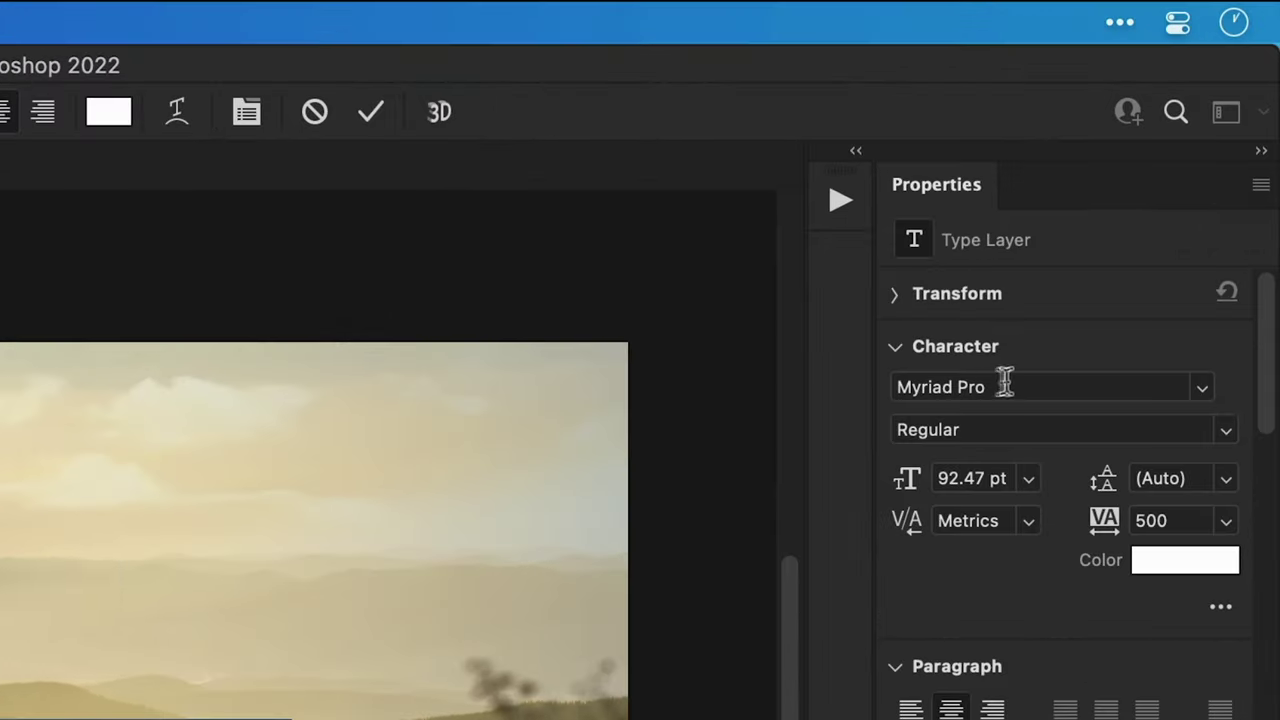
click(1143, 190)
text(Noatun)
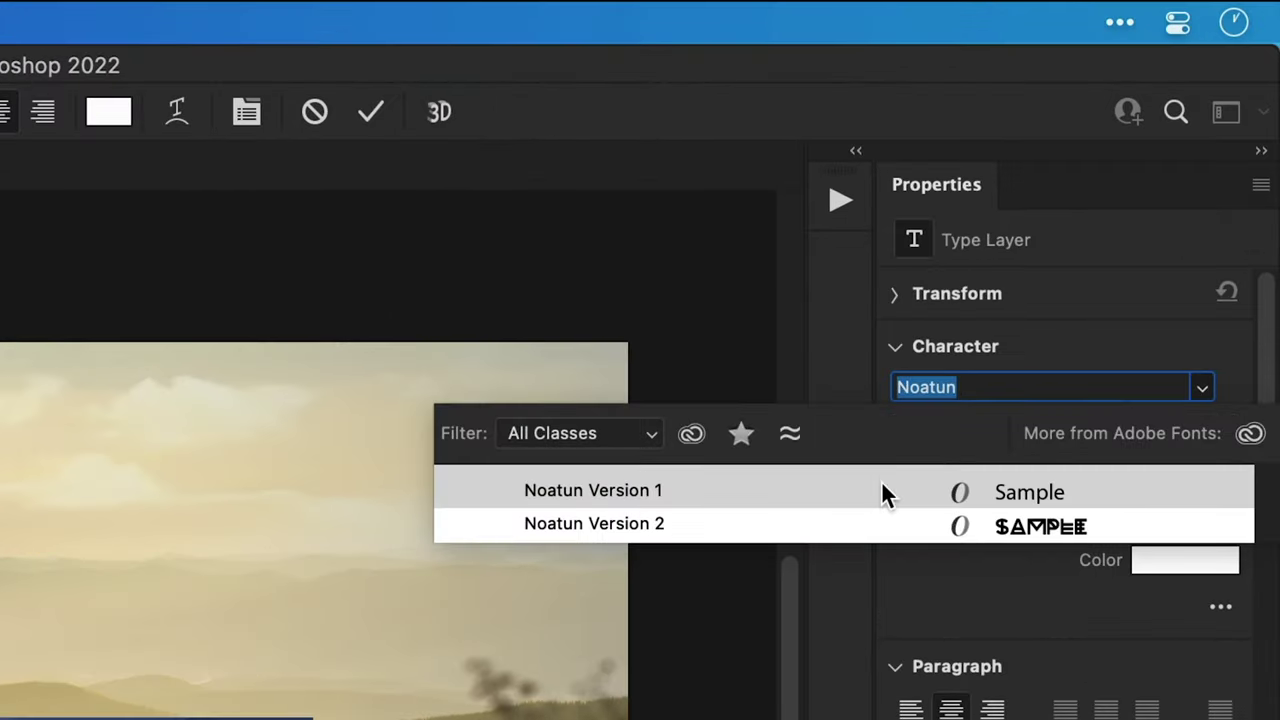
click(880, 491)
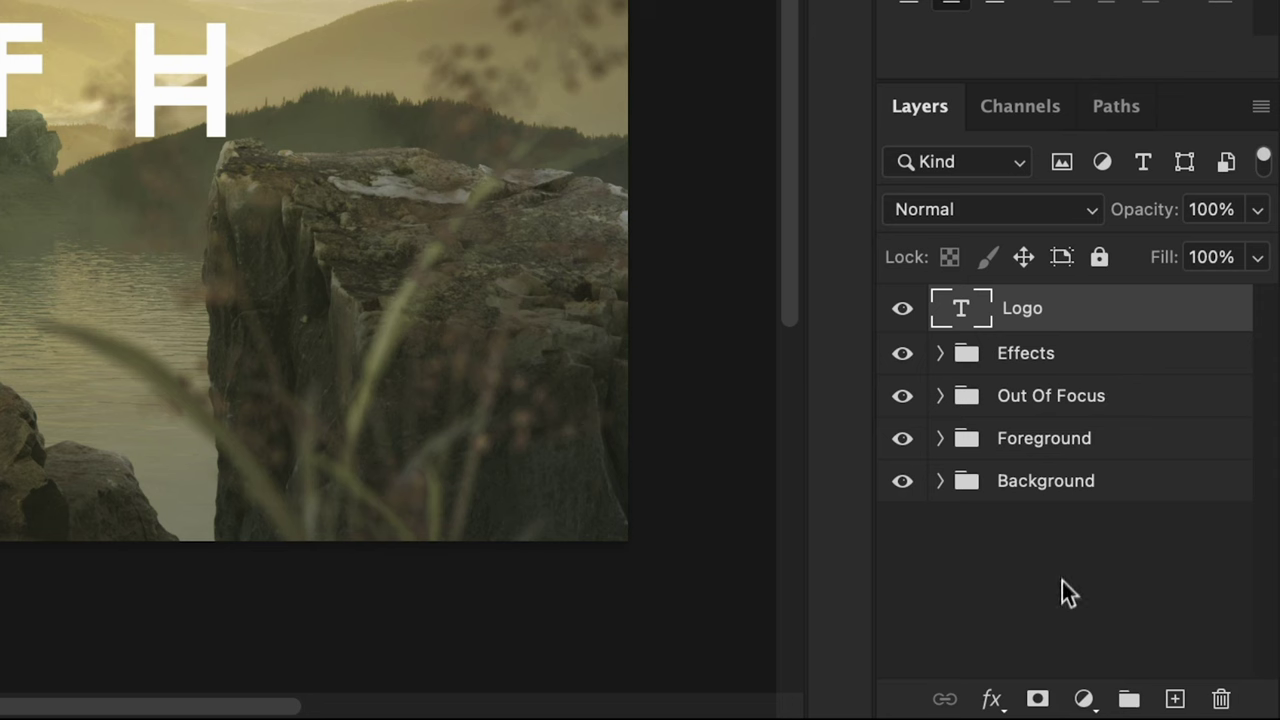
Add a layer mask to Logo and brush it with Grunge Brushes 02 at 100% opacity
click(1038, 699)
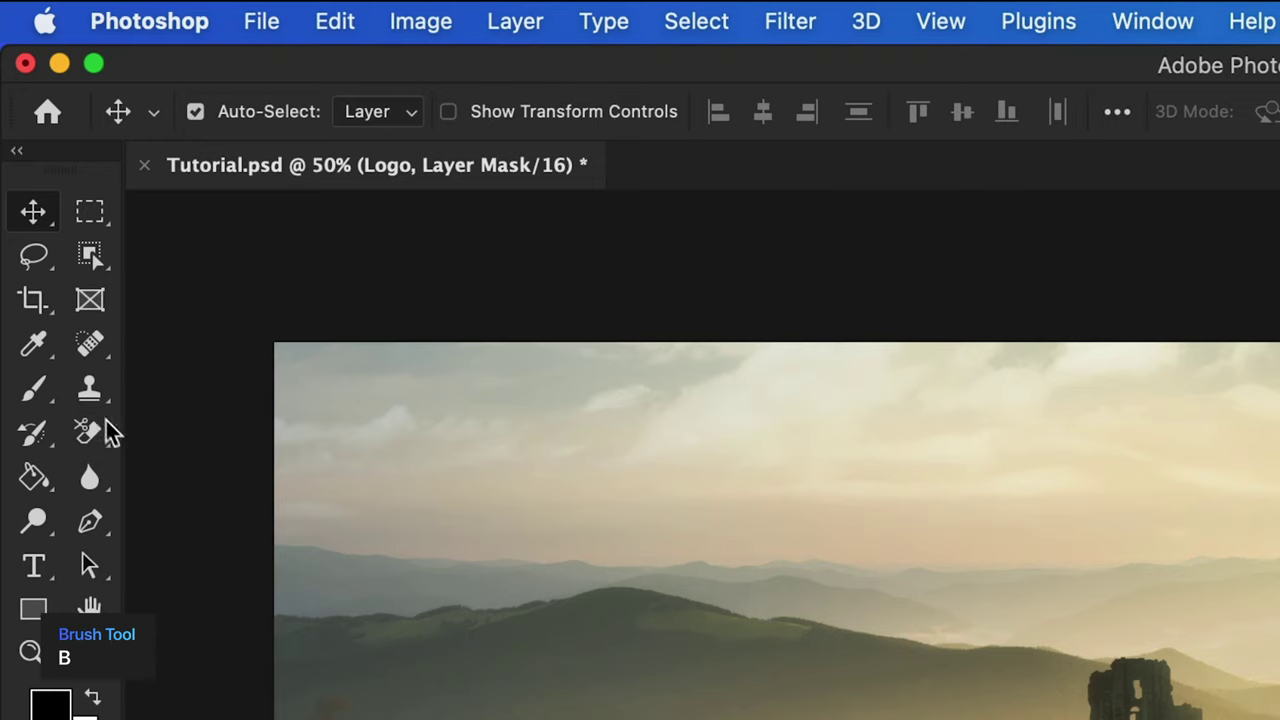
click(52, 390)
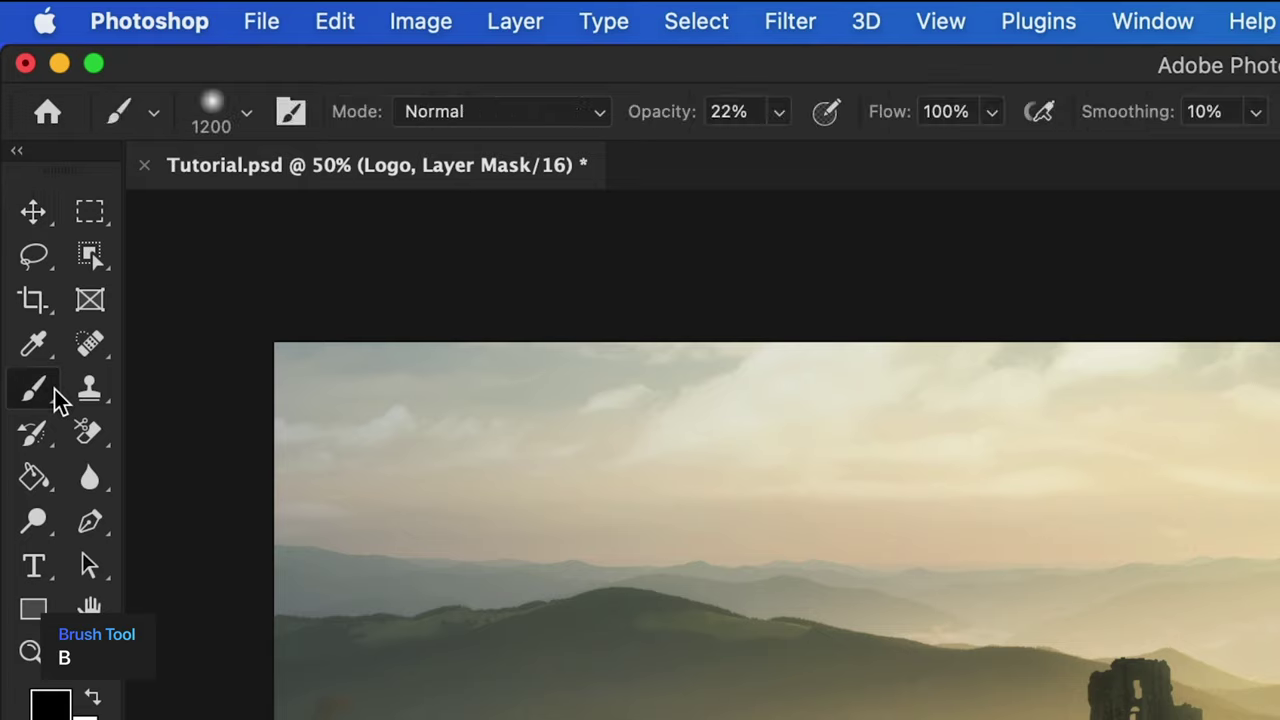
click(250, 117)
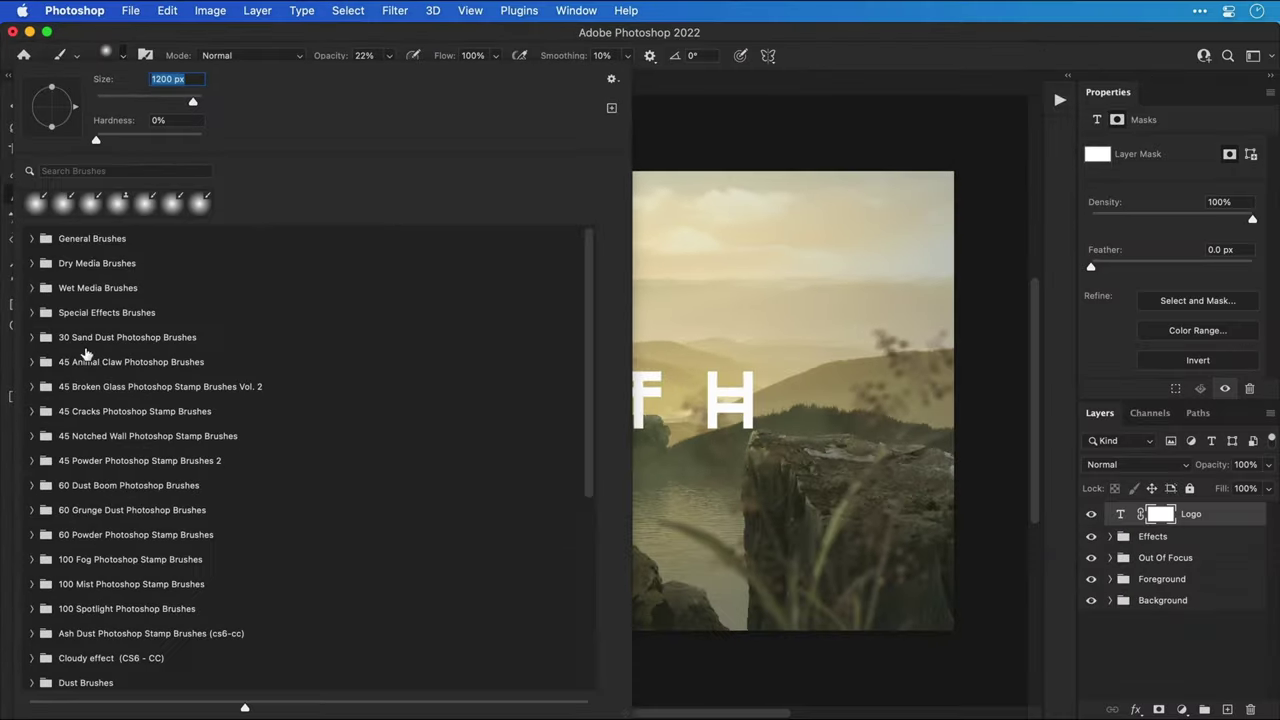
scroll(159, 660, down, 10)
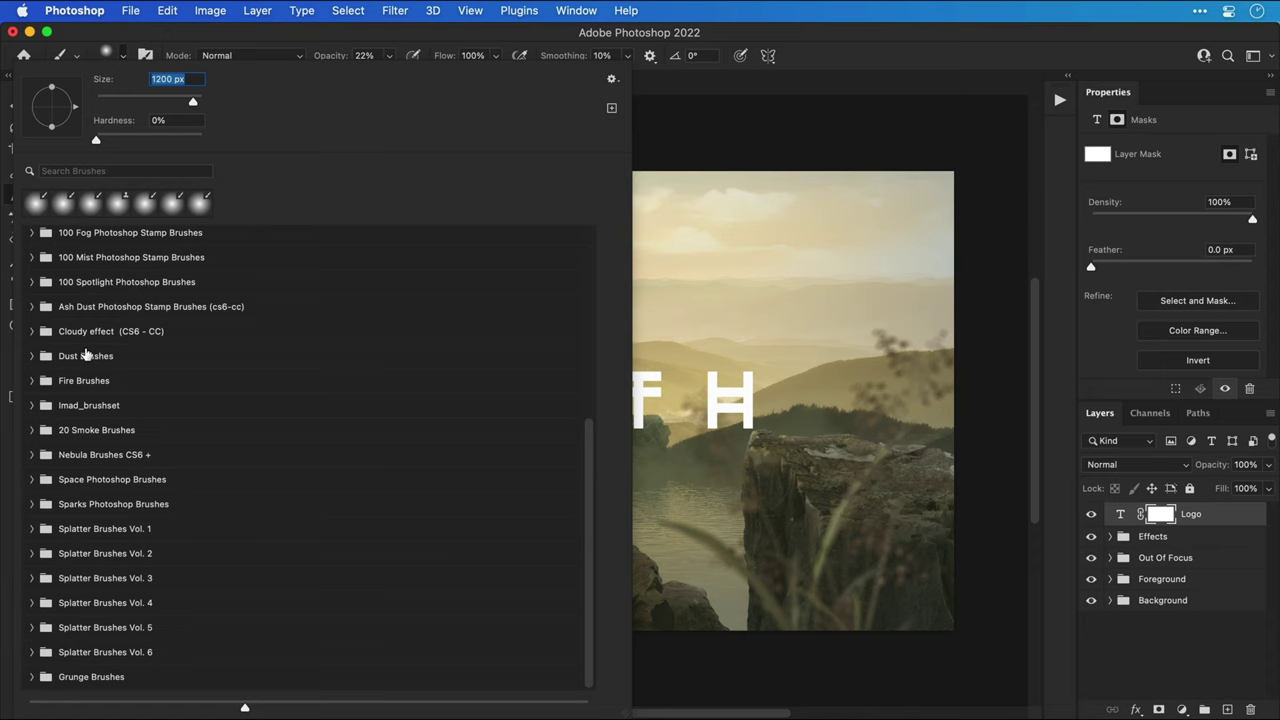
click(35, 677)
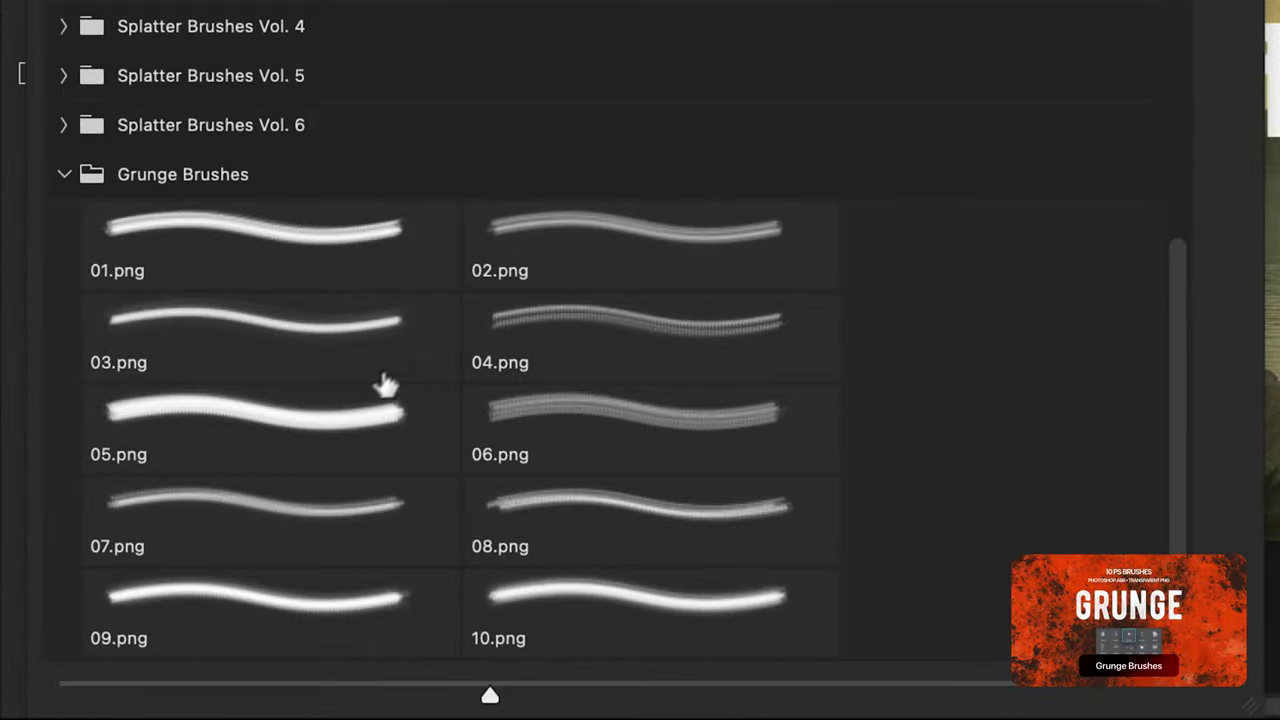
click(573, 260)
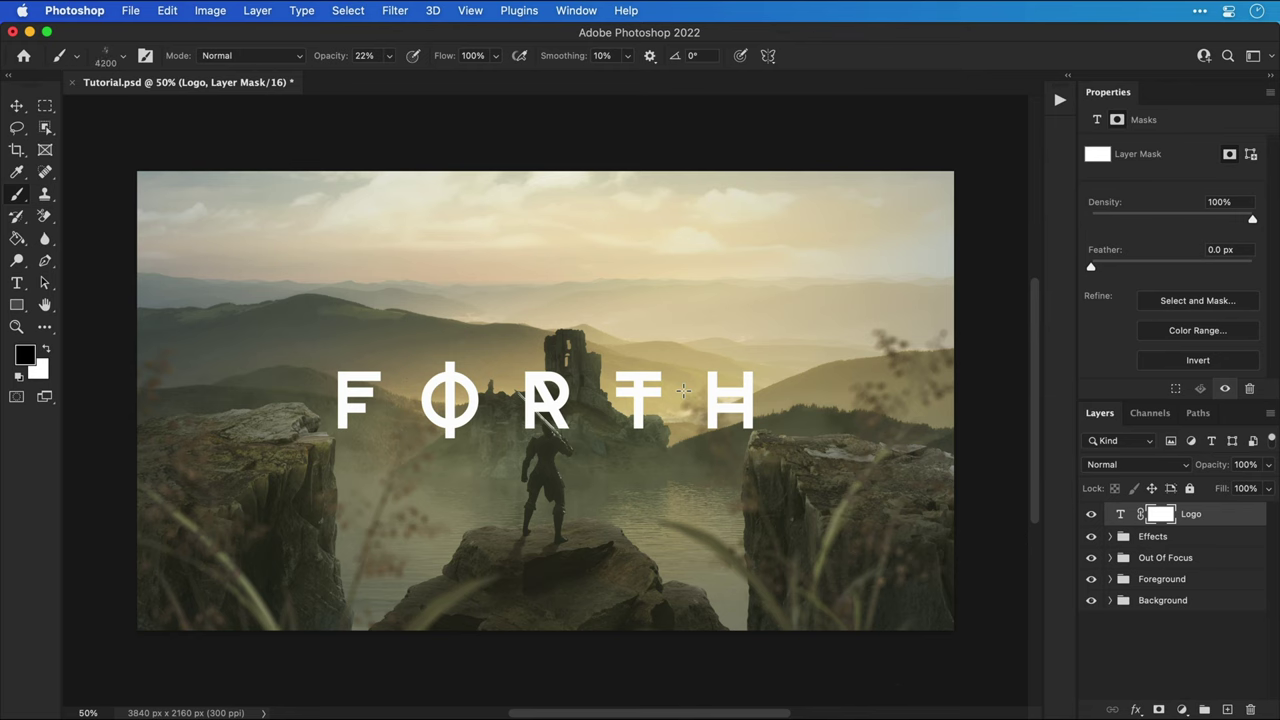
key(bracketleft)
key(bracketleft)
key(bracketleft)
key(bracketleft)
key(bracketleft)
key(bracketleft)
key(bracketleft)
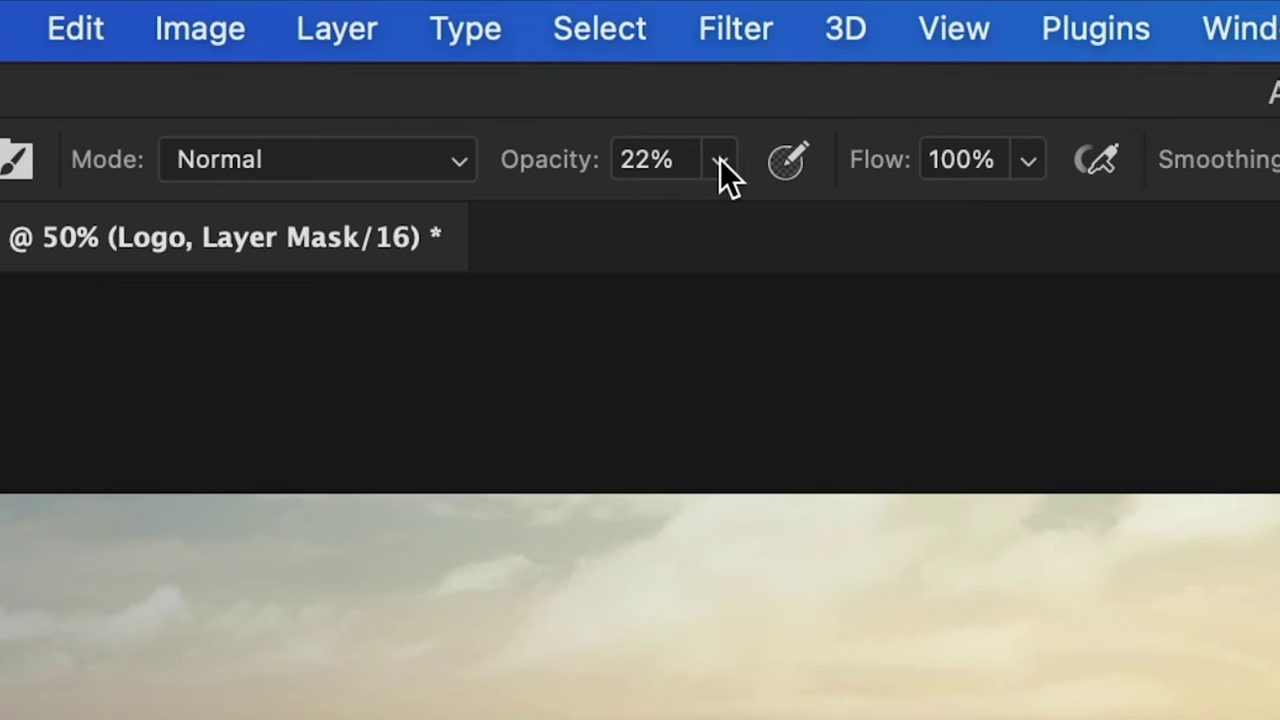
click(389, 55)
drag(882, 221, 905, 221)
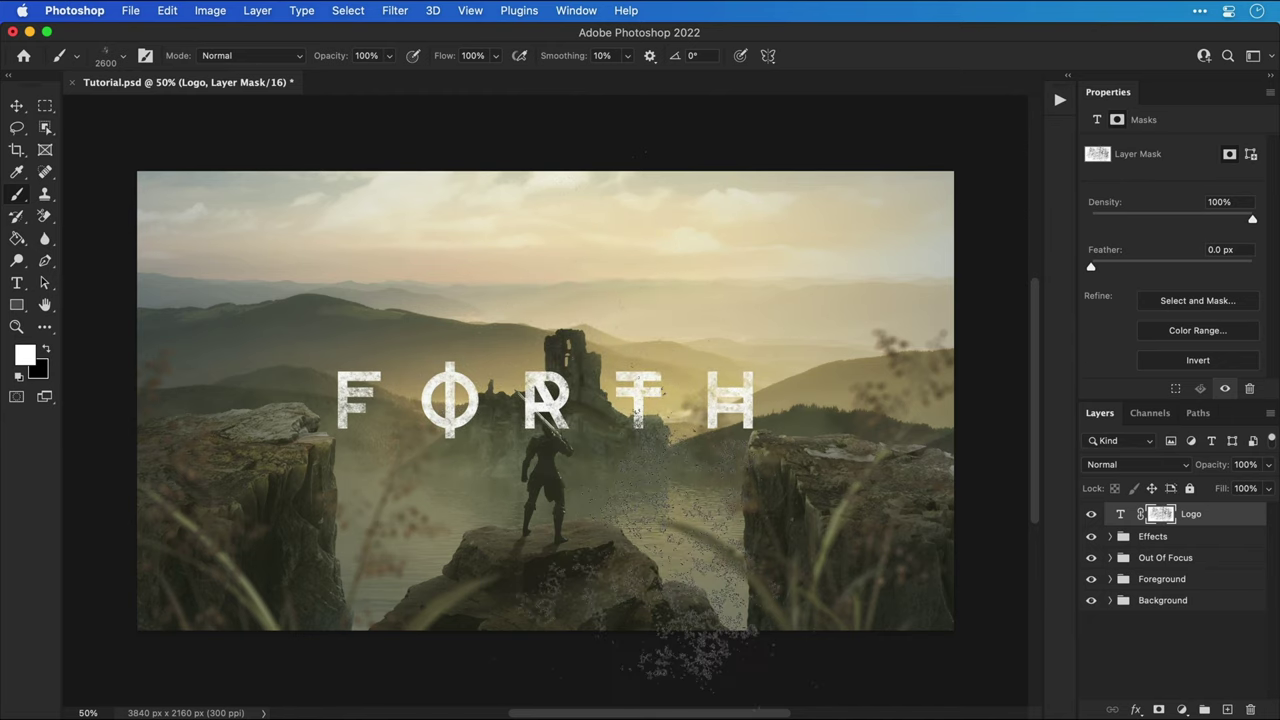
key(v)
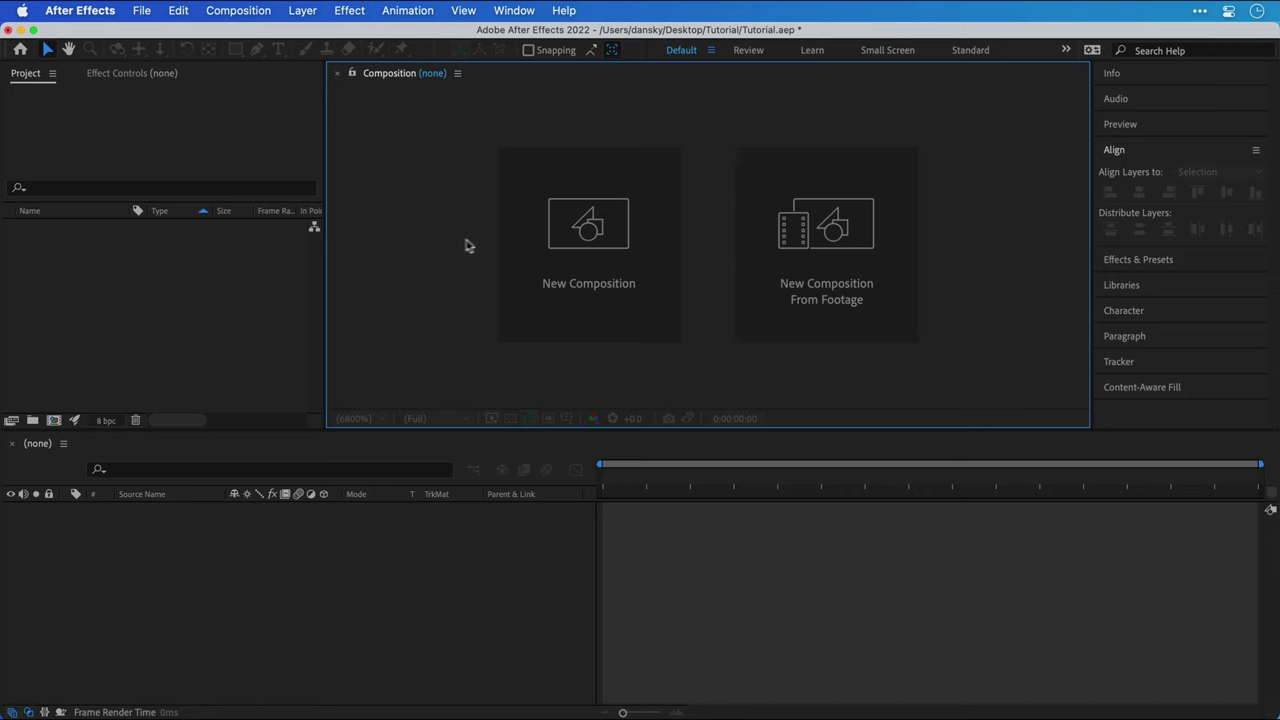
Create composition Forth: 3840×2160, 24 fps, Third resolution, 0:00:20:00 duration
click(525, 245)
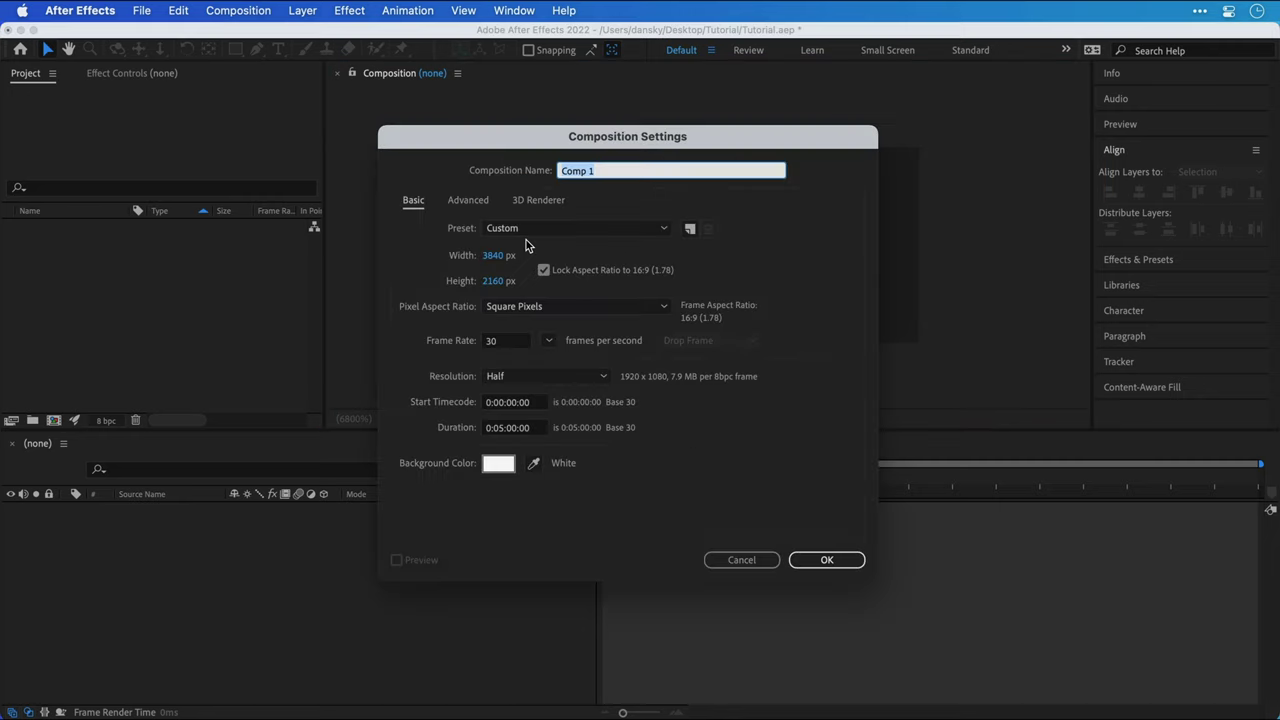
text(Forth)
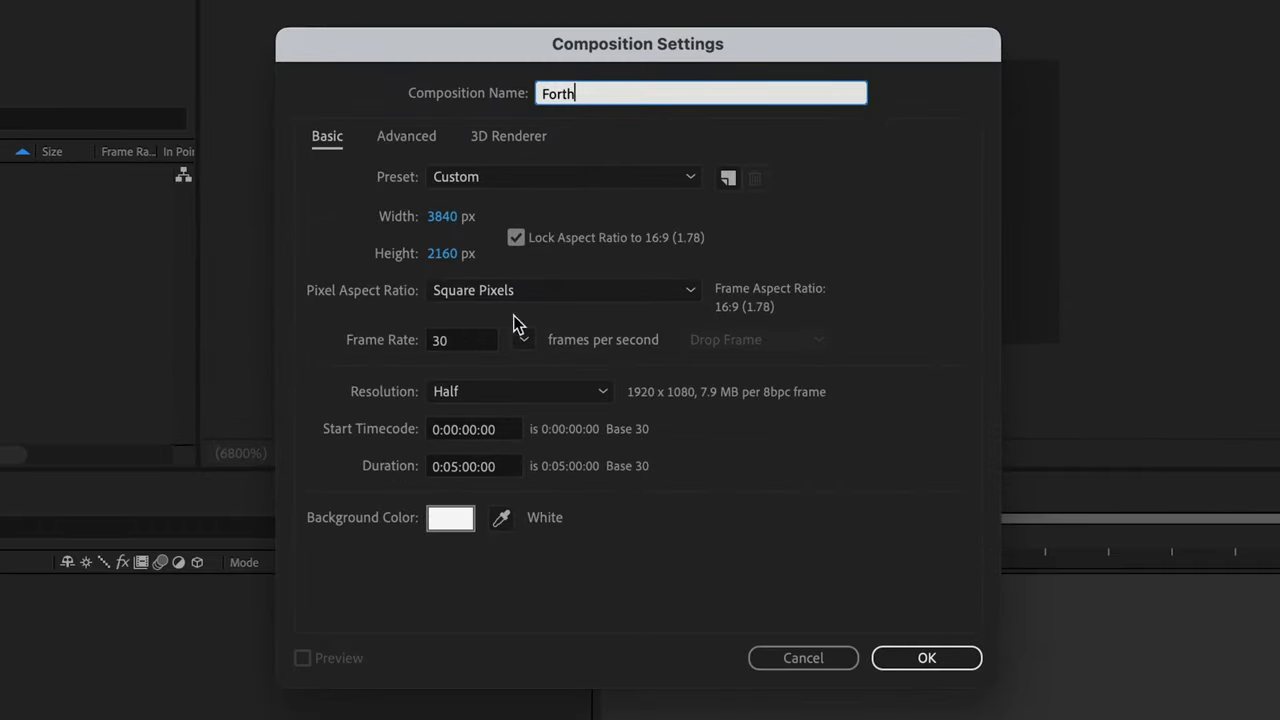
click(521, 340)
click(546, 472)
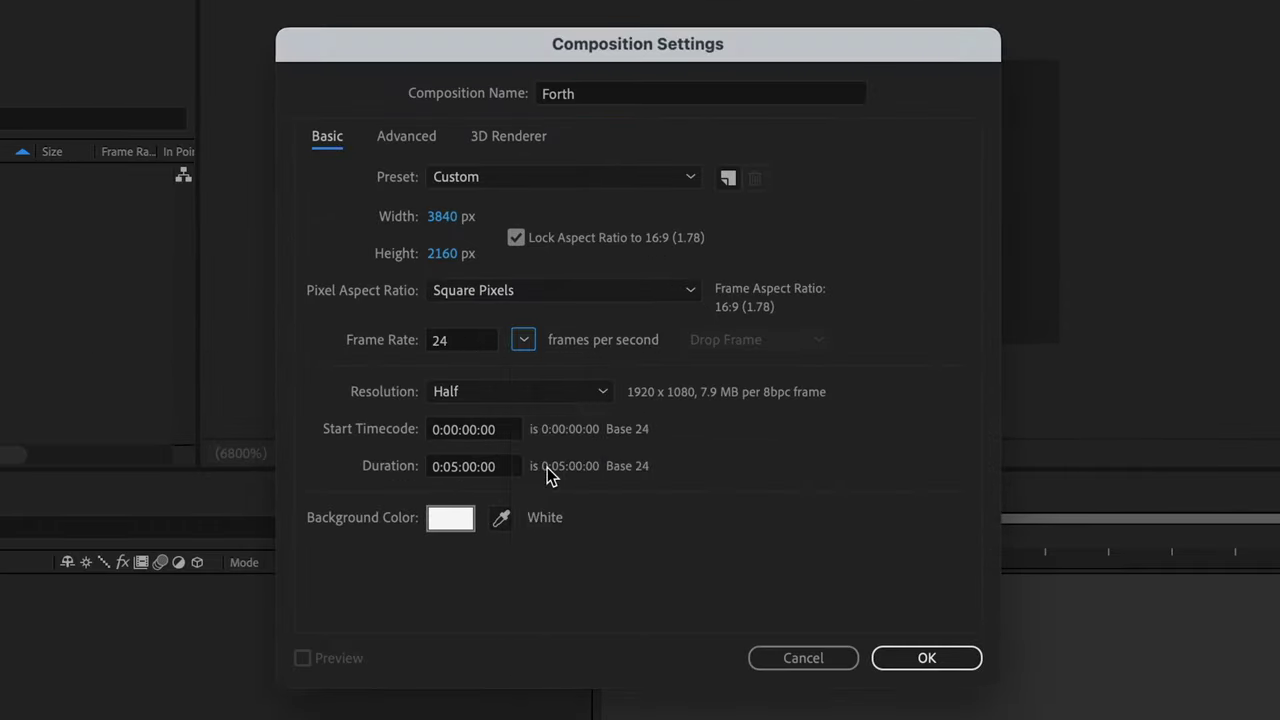
click(550, 398)
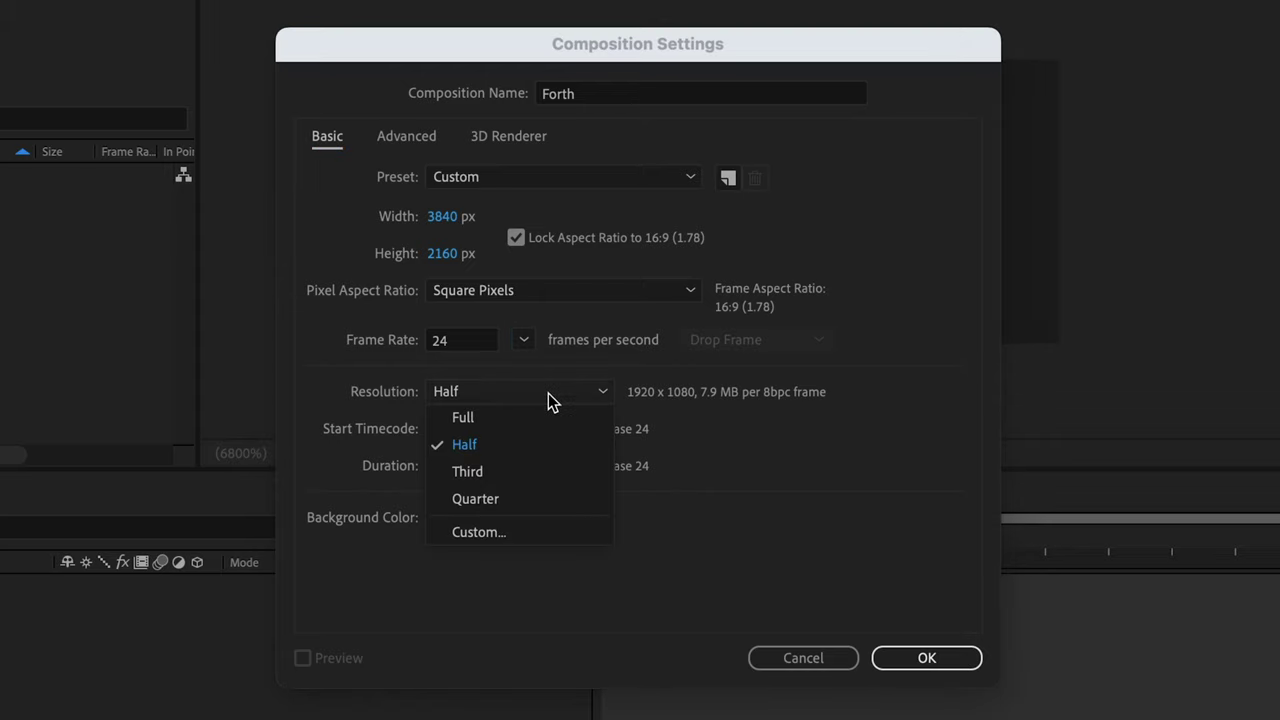
click(549, 472)
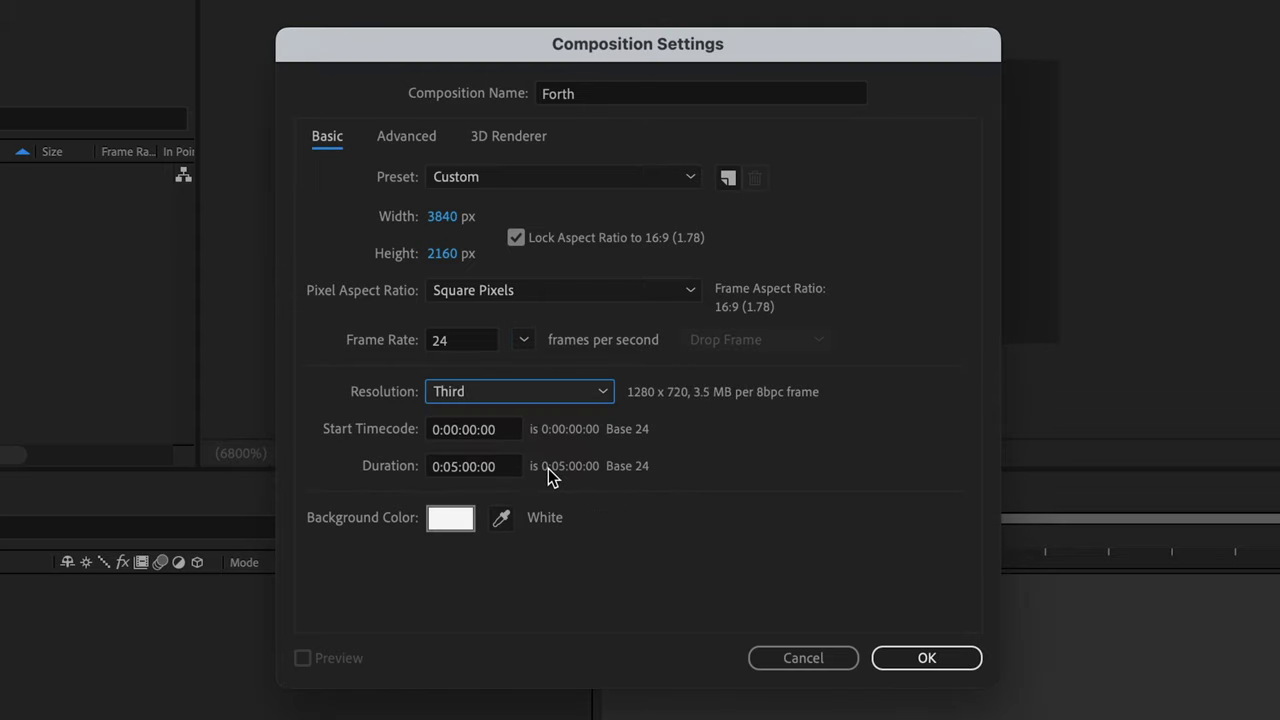
click(474, 466)
text(20:)
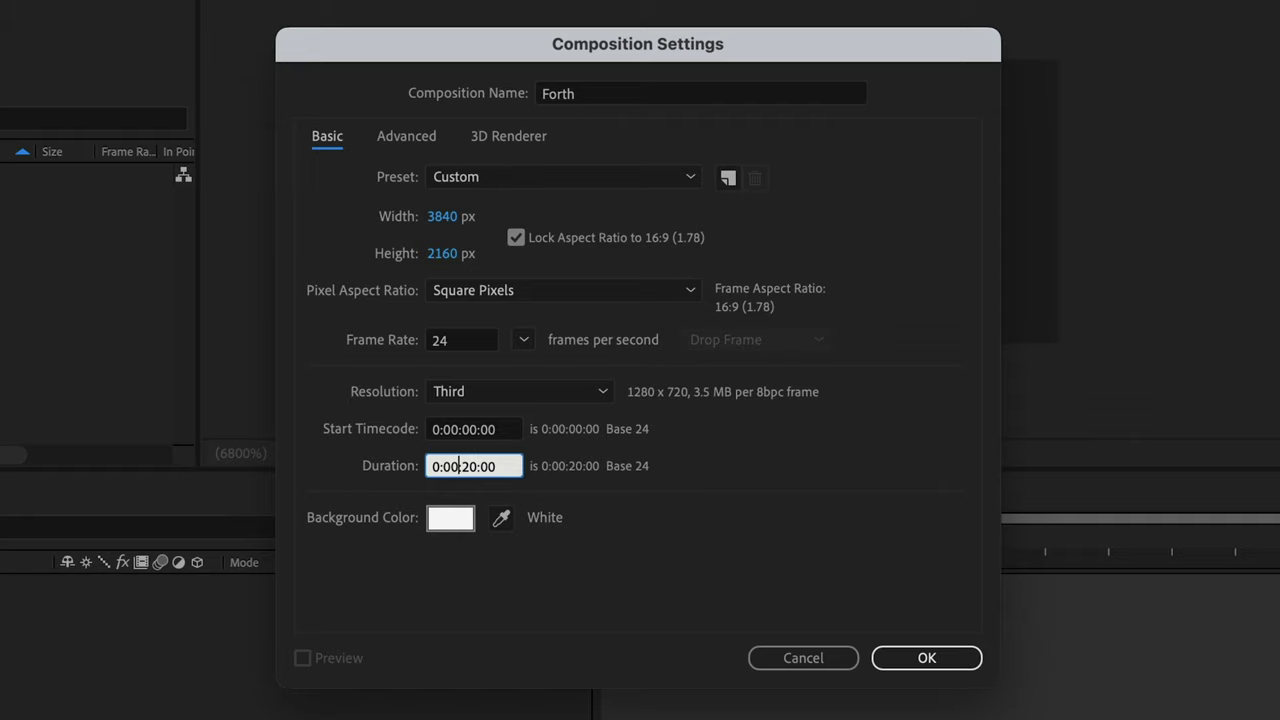
key(Return)
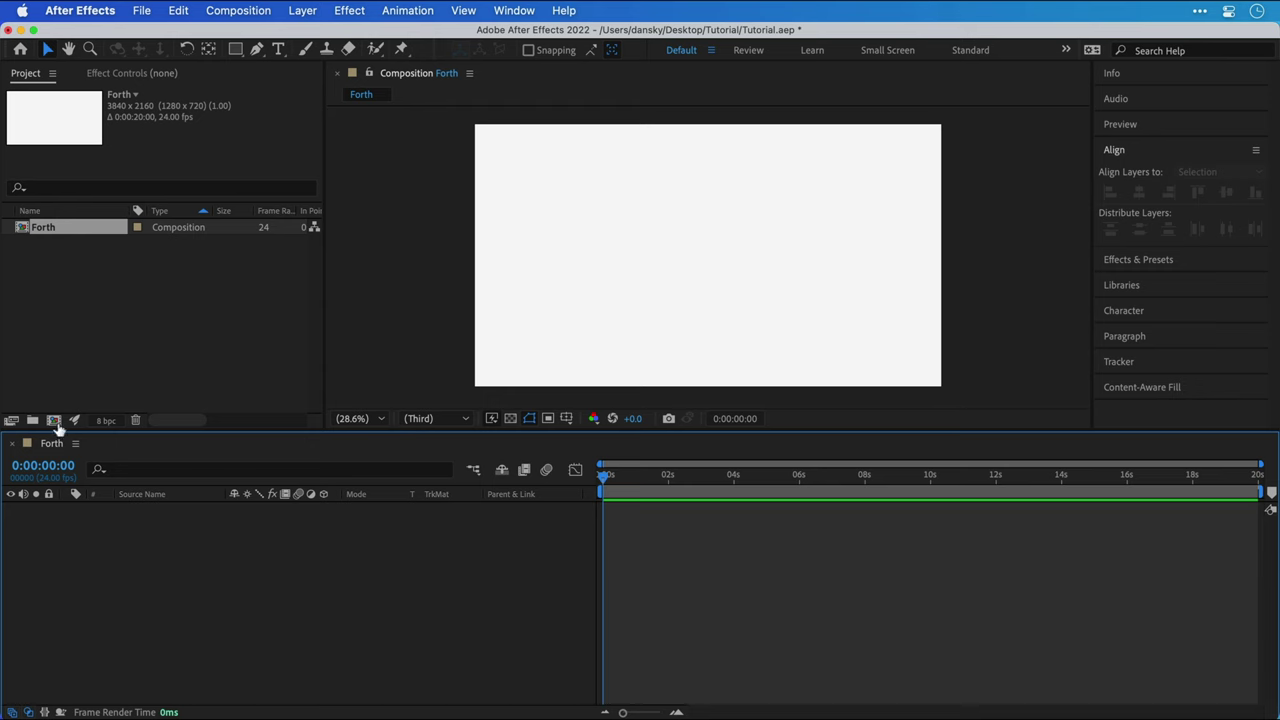
Create a Links project folder and import every file from the Links directory
click(34, 423)
key(Return)
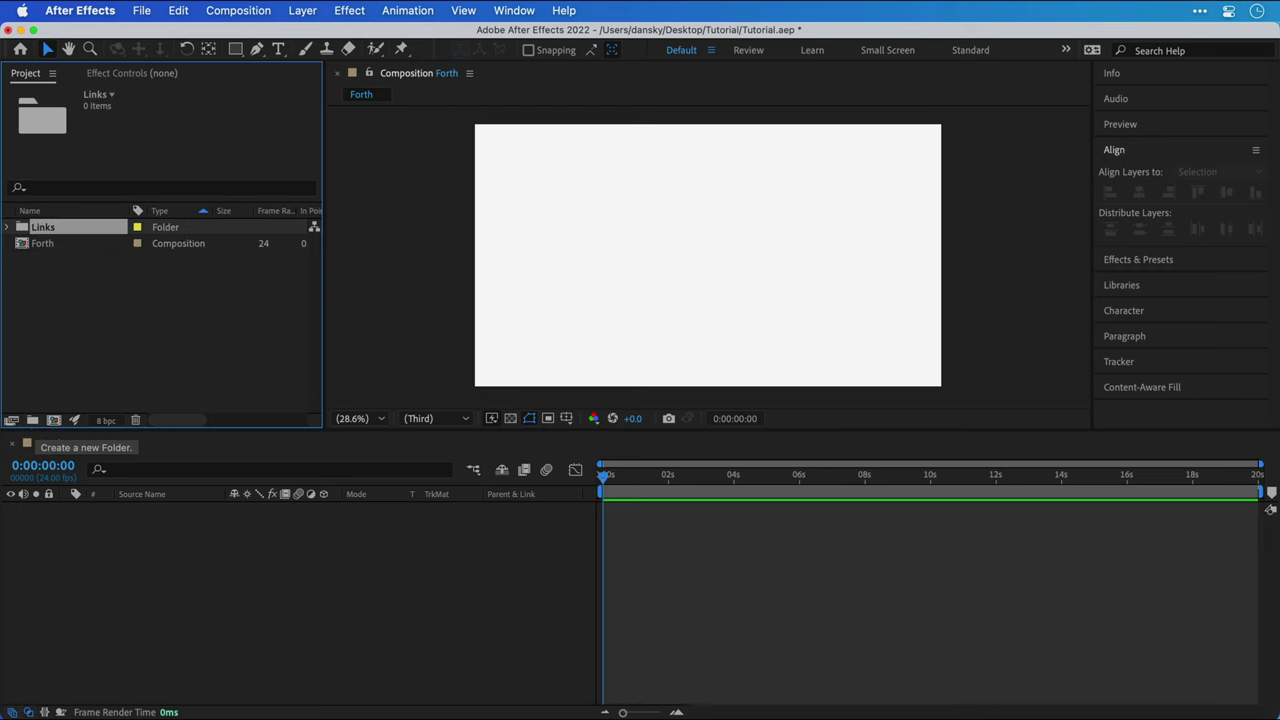
key(super+i)
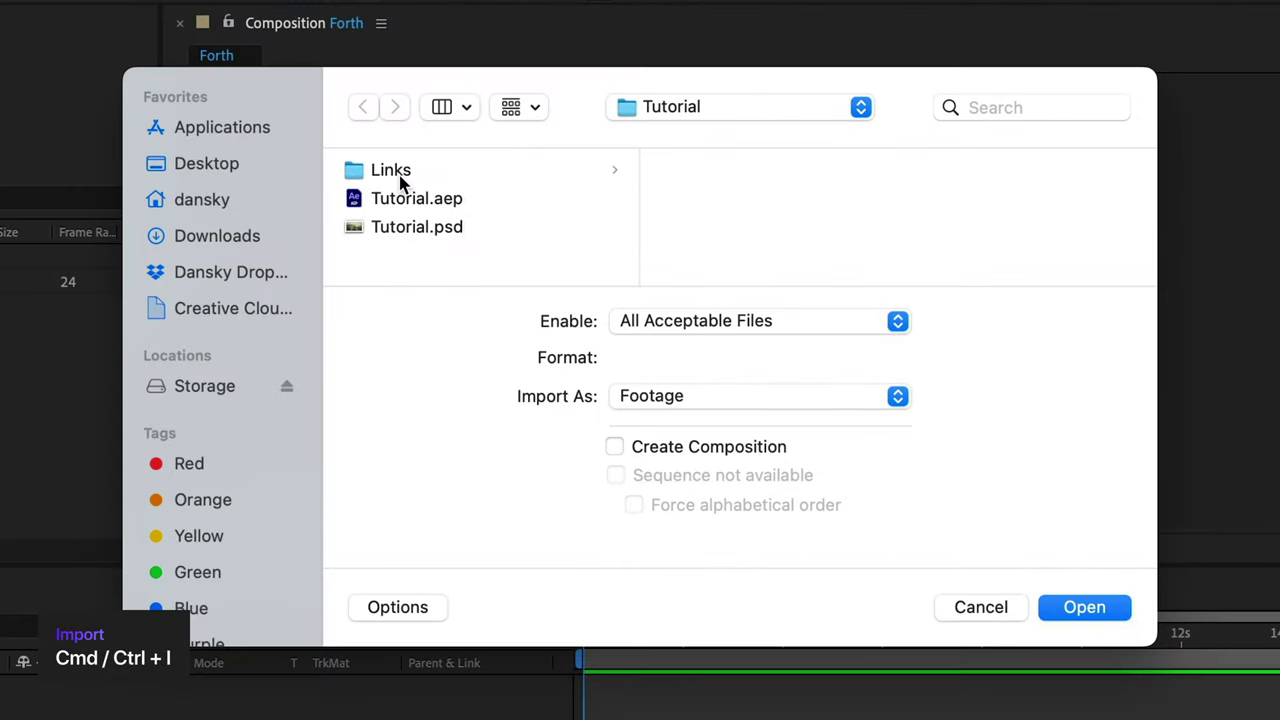
click(395, 172)
click(706, 175)
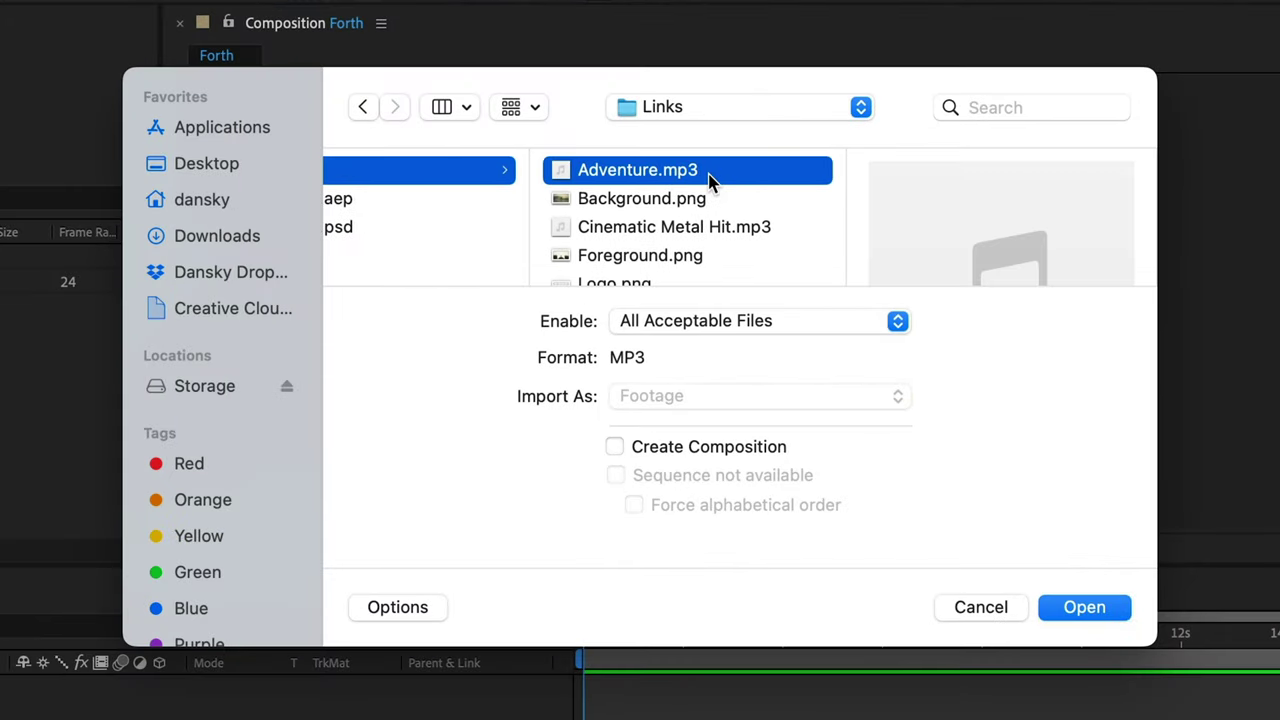
key(super+a)
key(Return)
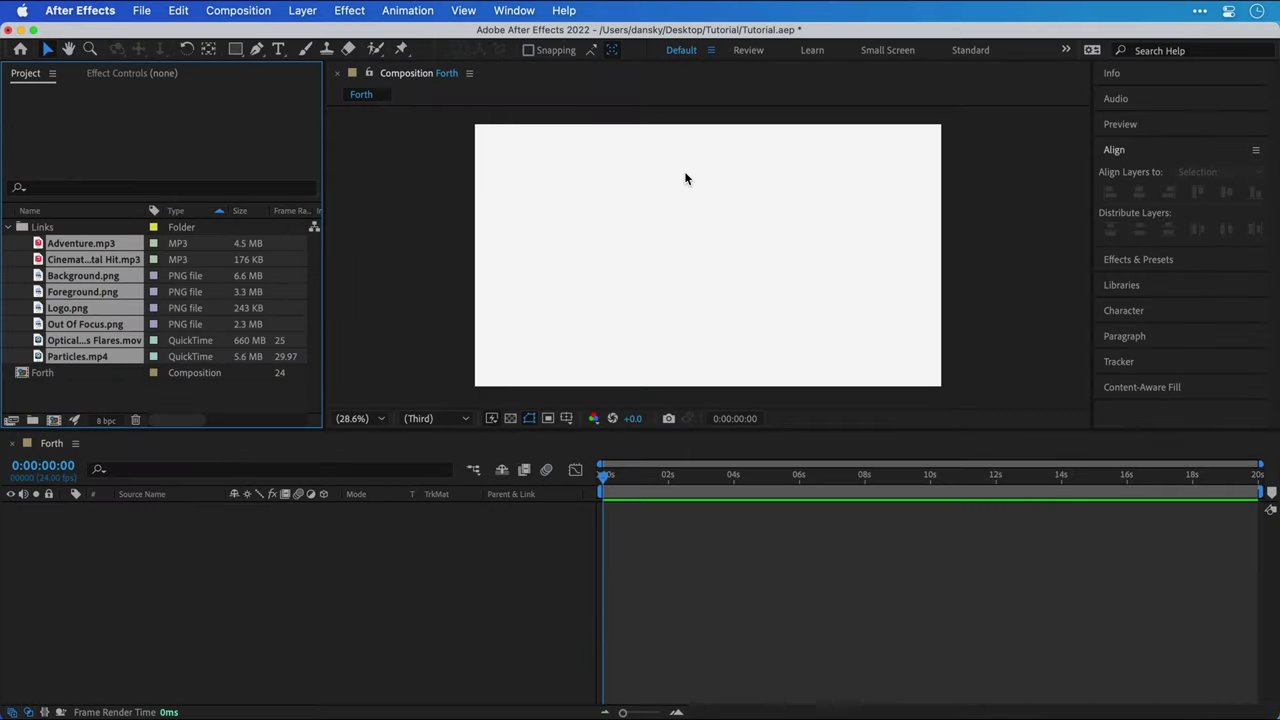
click(180, 400)
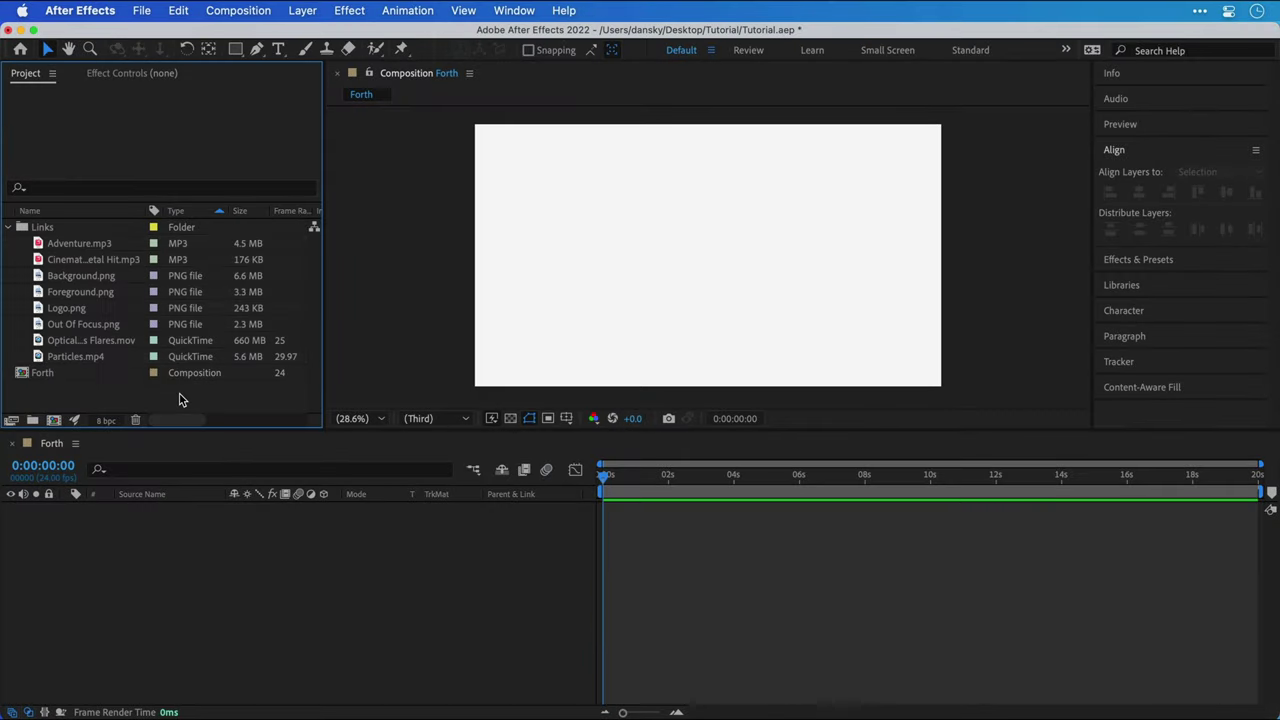
Stack Background, Foreground, Out Of Focus and Logo PNGs in Forth, with Logo hidden
drag(86, 280, 87, 526)
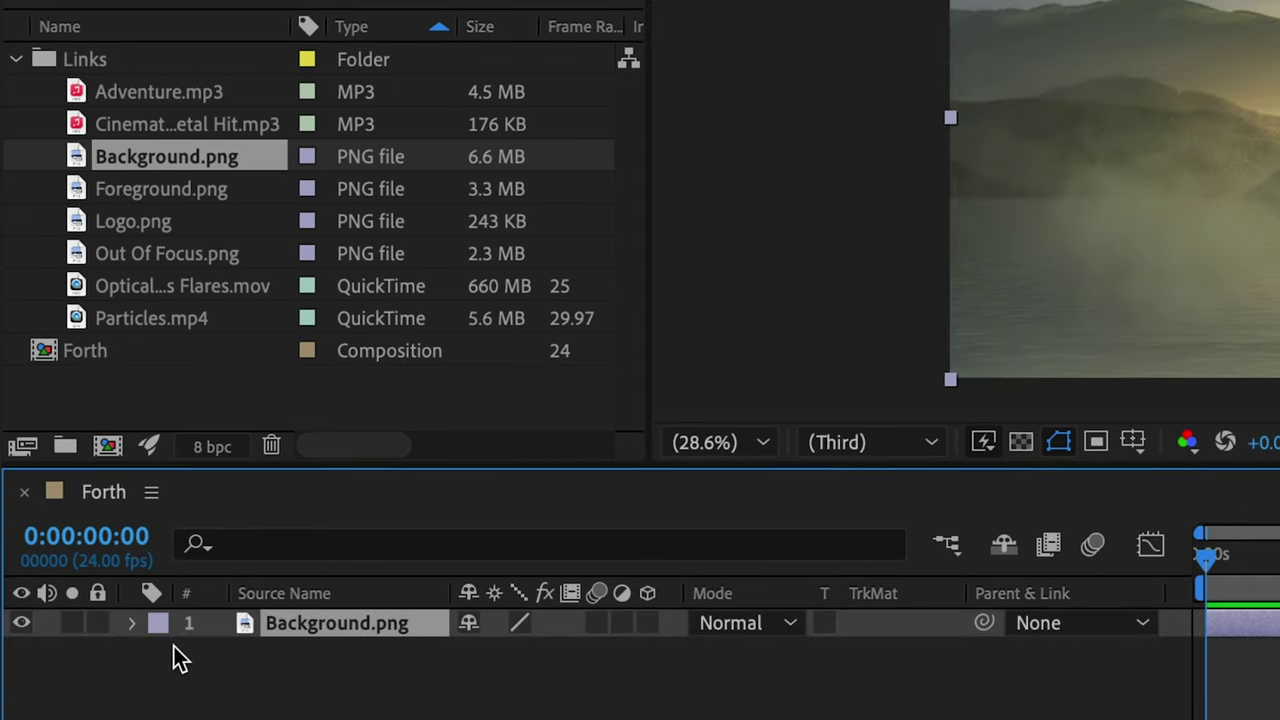
drag(191, 200, 310, 612)
drag(216, 253, 322, 617)
drag(160, 224, 311, 614)
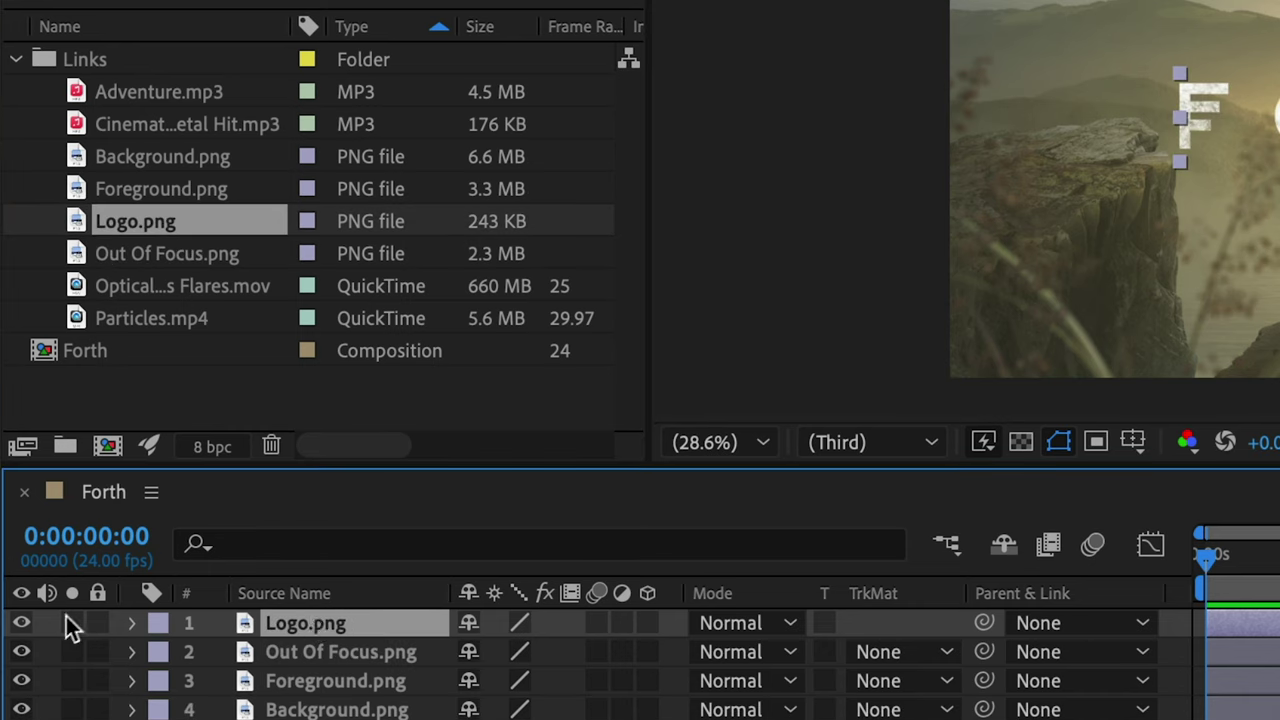
click(22, 623)
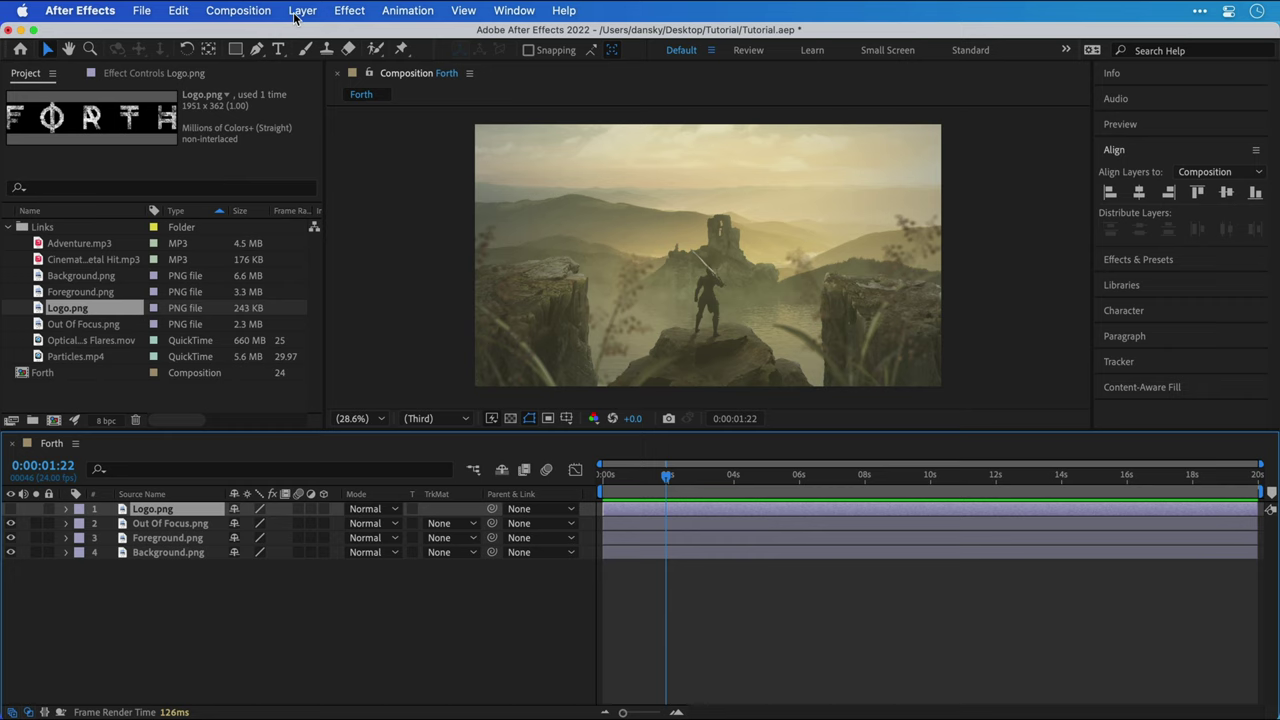
Add a new camera, Camera 1, with default settings
click(302, 10)
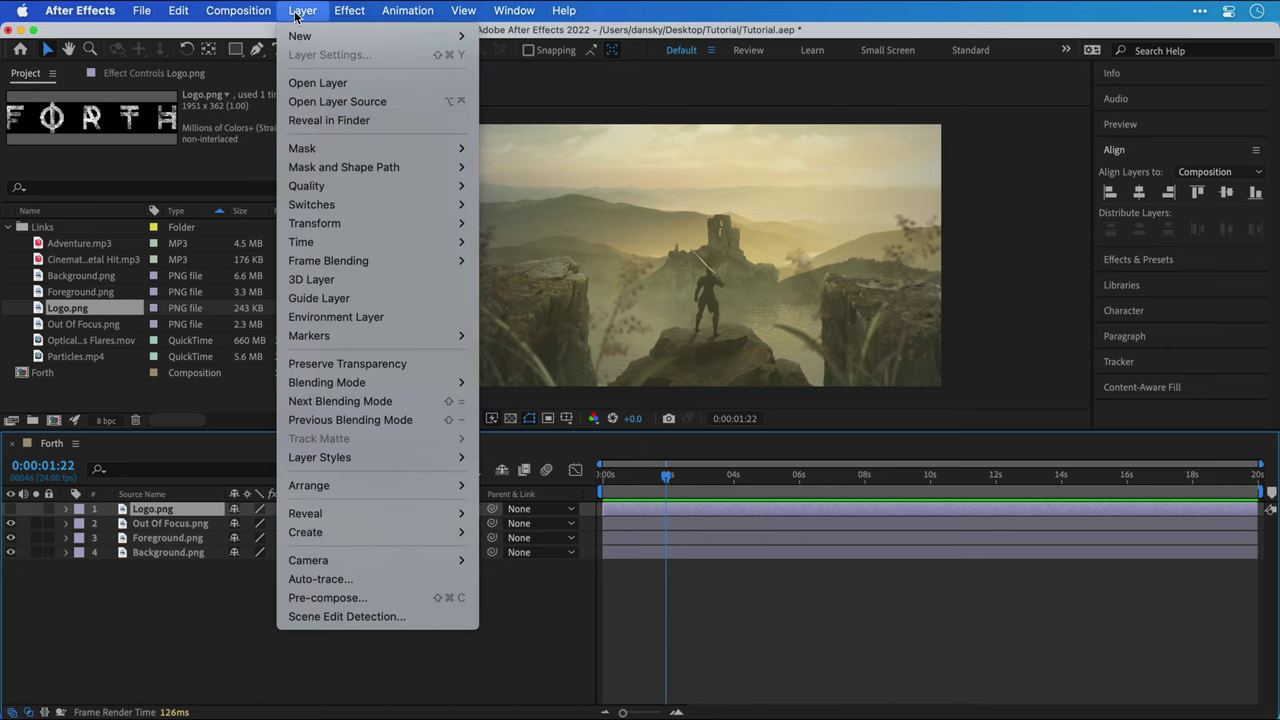
mouse_move(298, 37)
click(505, 92)
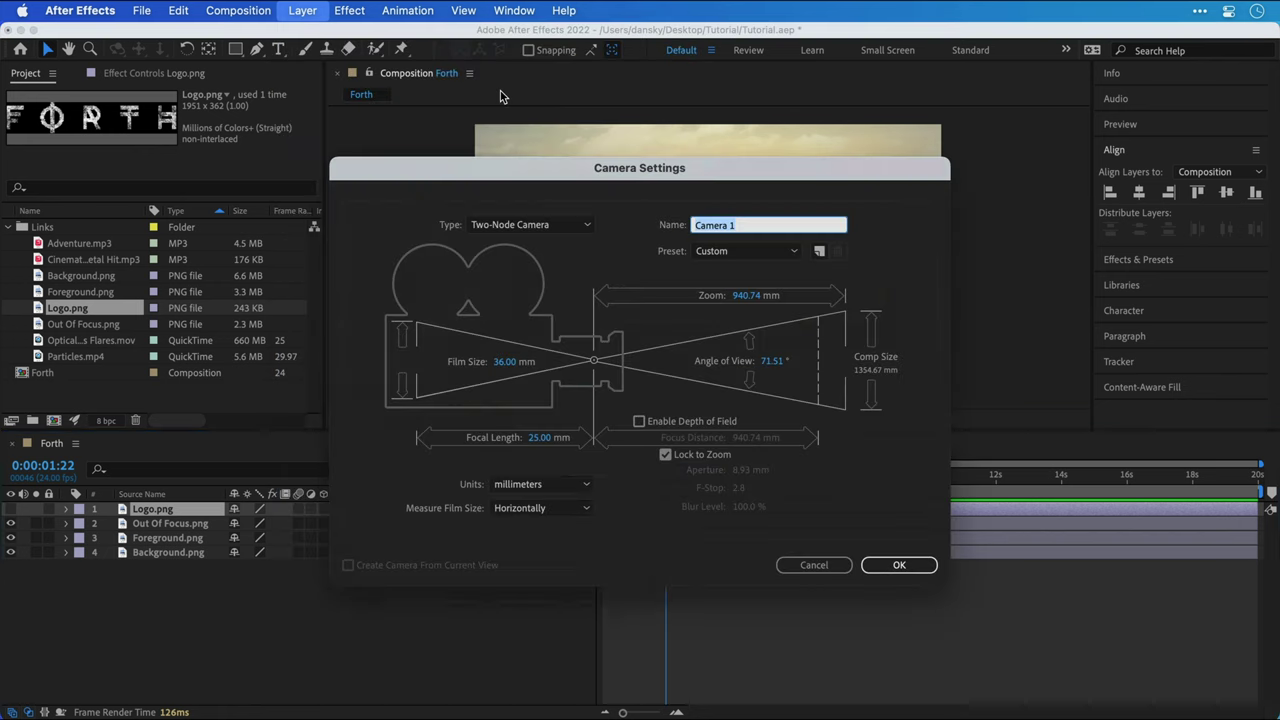
key(Return)
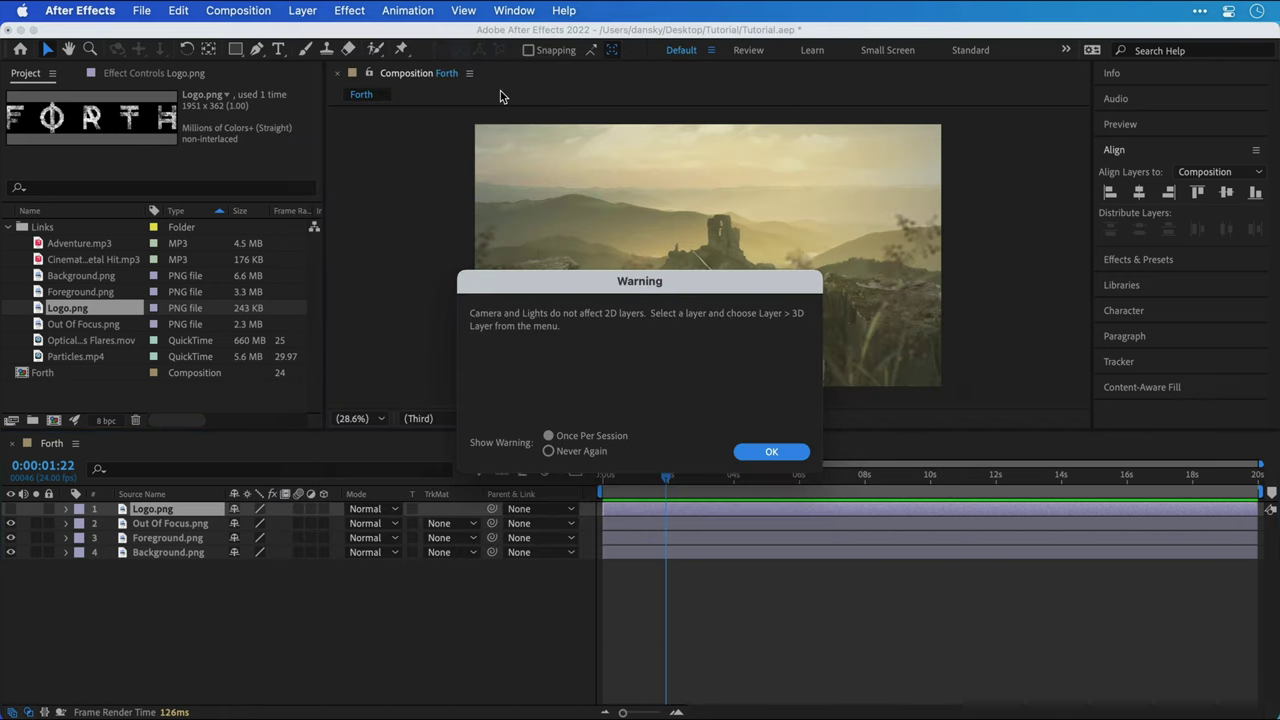
key(Return)
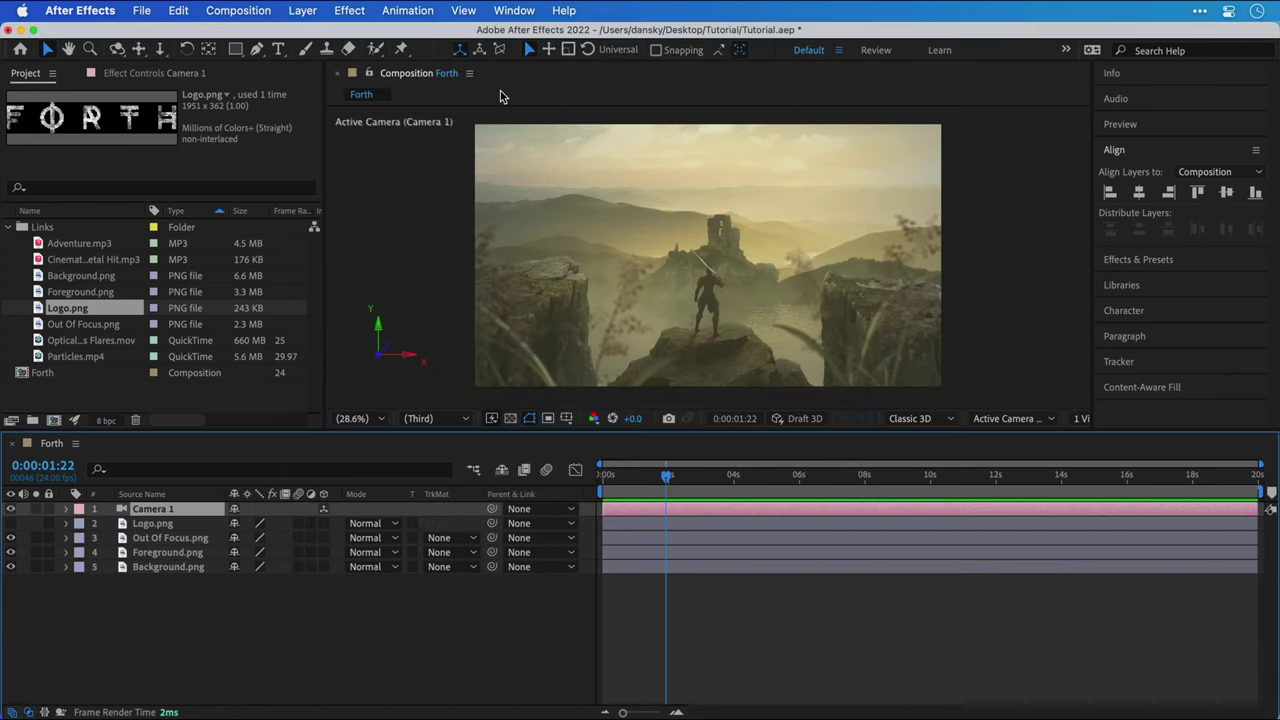
Add a null named Camera Controller and parent Camera 1 to it
click(304, 11)
mouse_move(318, 38)
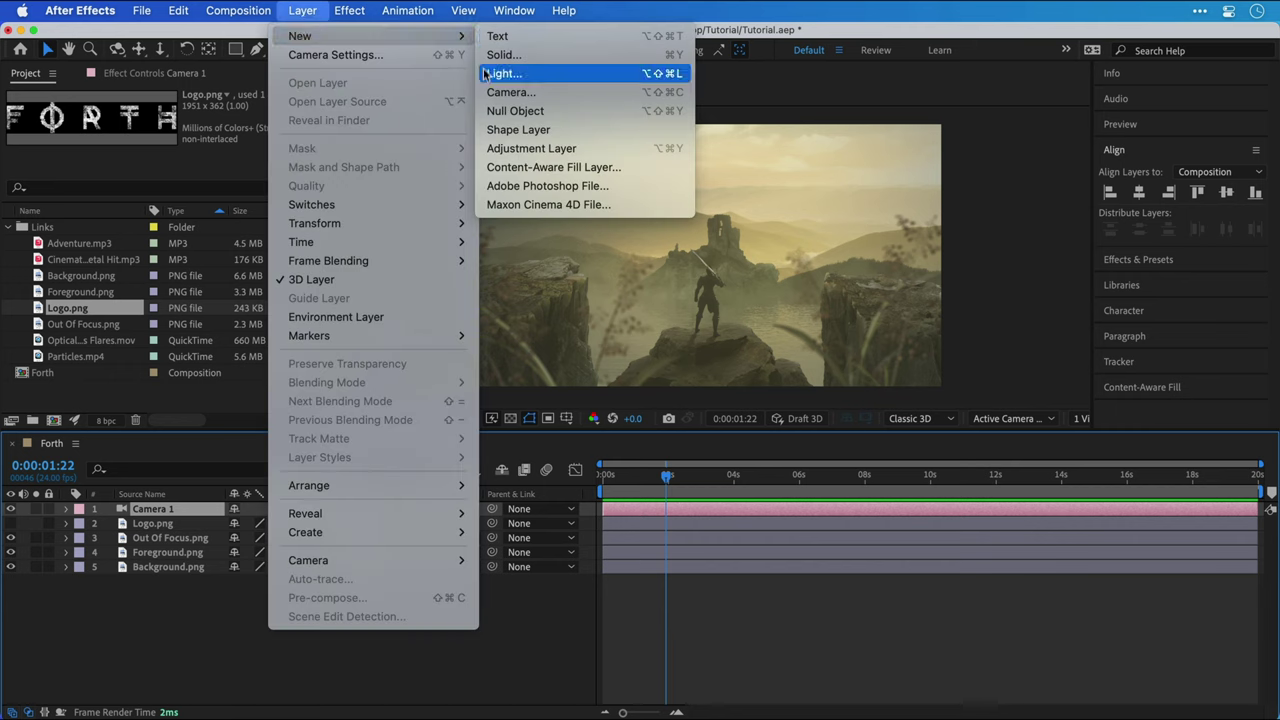
click(515, 110)
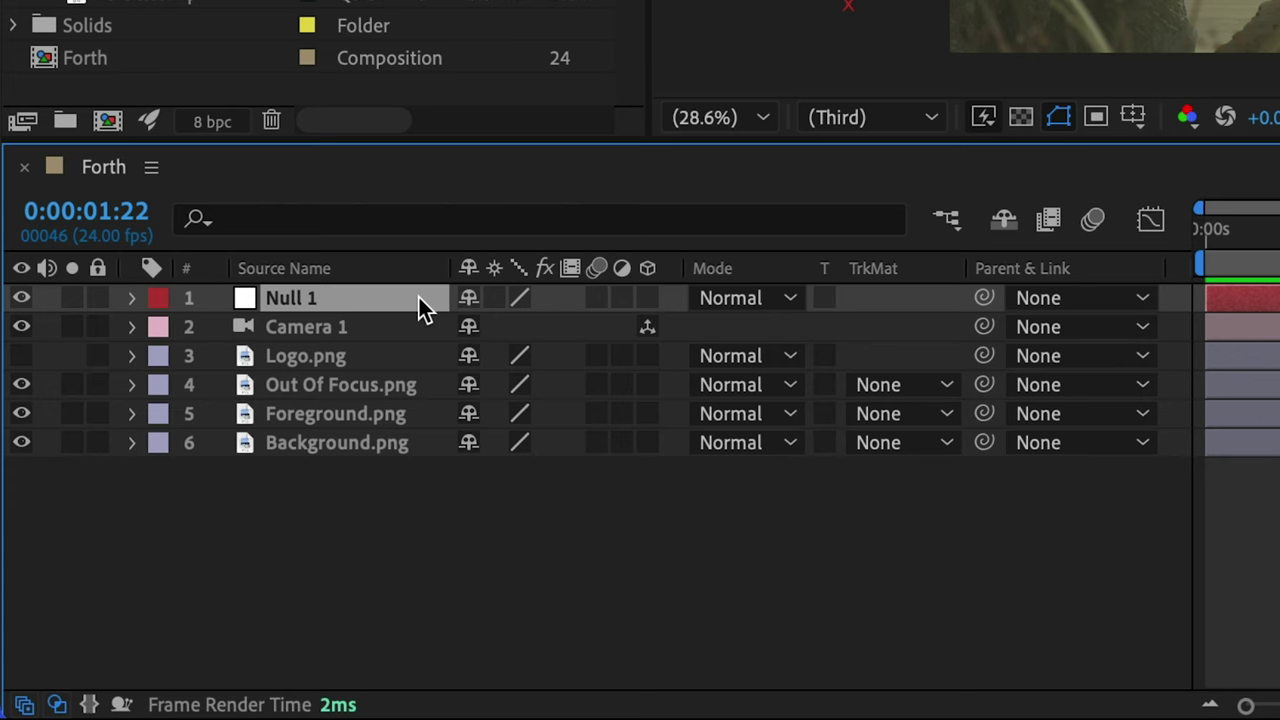
right_click(419, 297)
click(526, 609)
text(c)
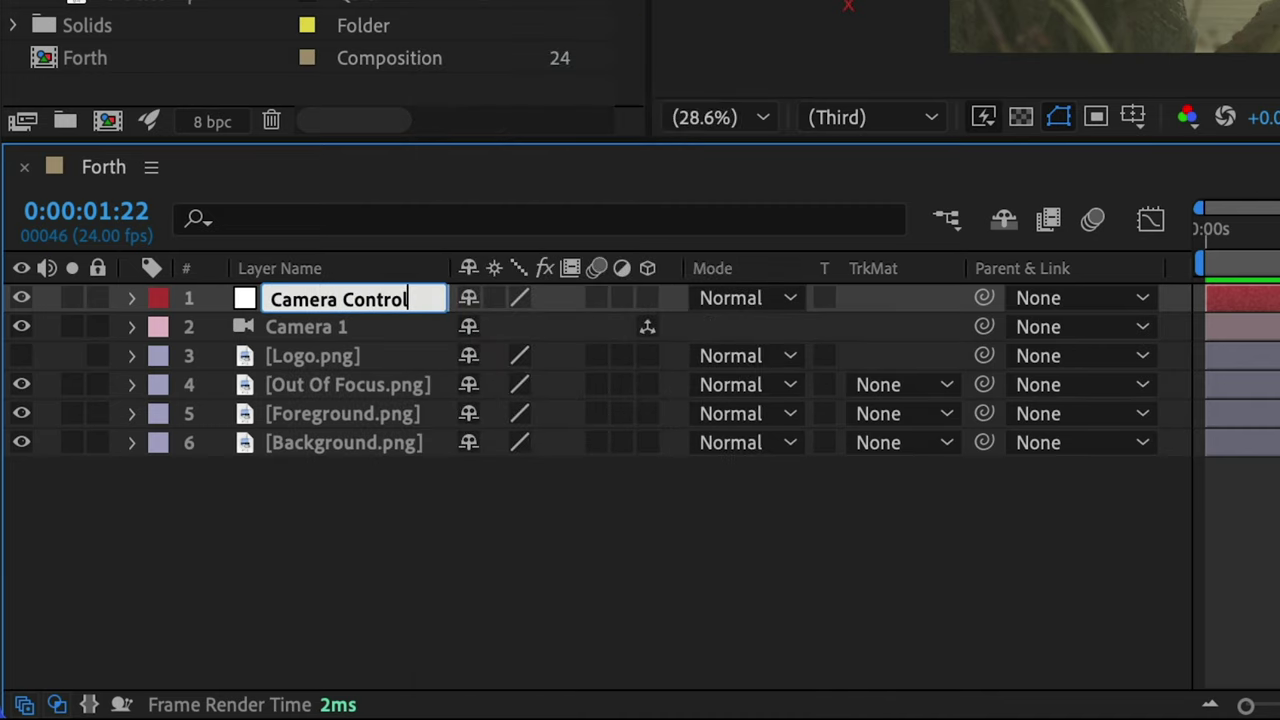
key(Return)
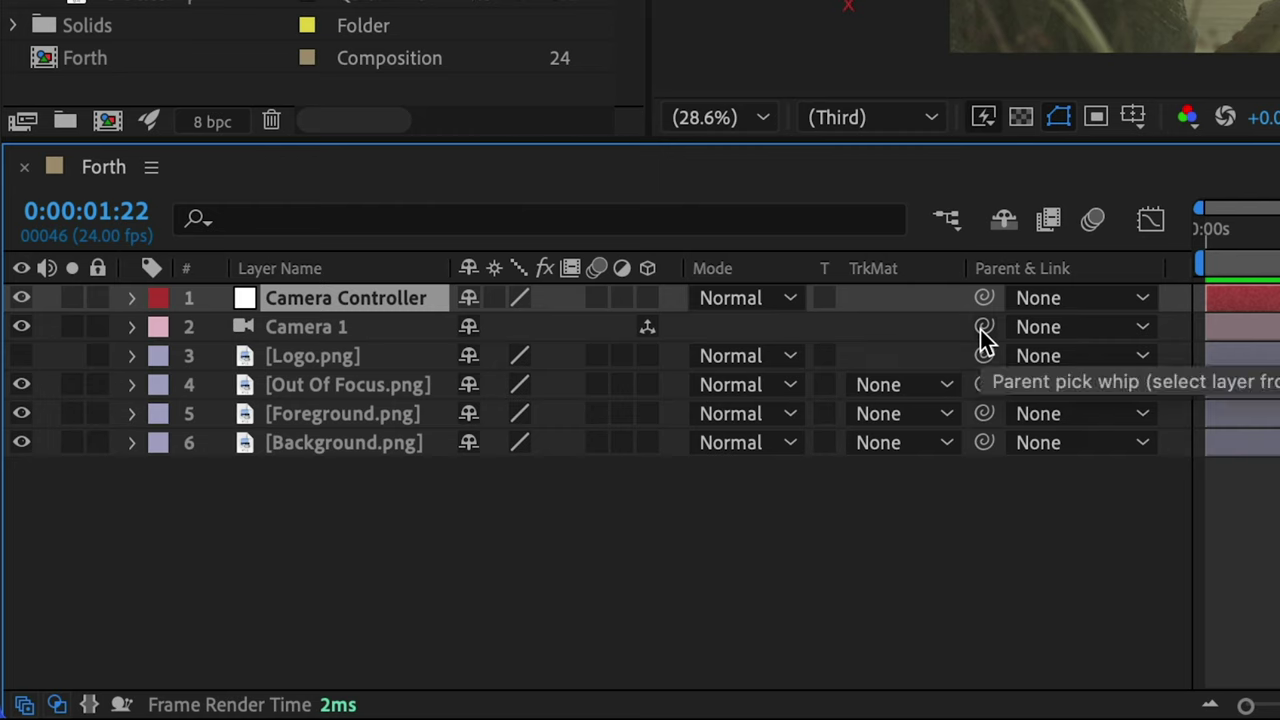
drag(984, 328, 388, 304)
Turn on the 3D switch for Camera Controller and the Logo, Out Of Focus, Foreground, Background layers
key(p)
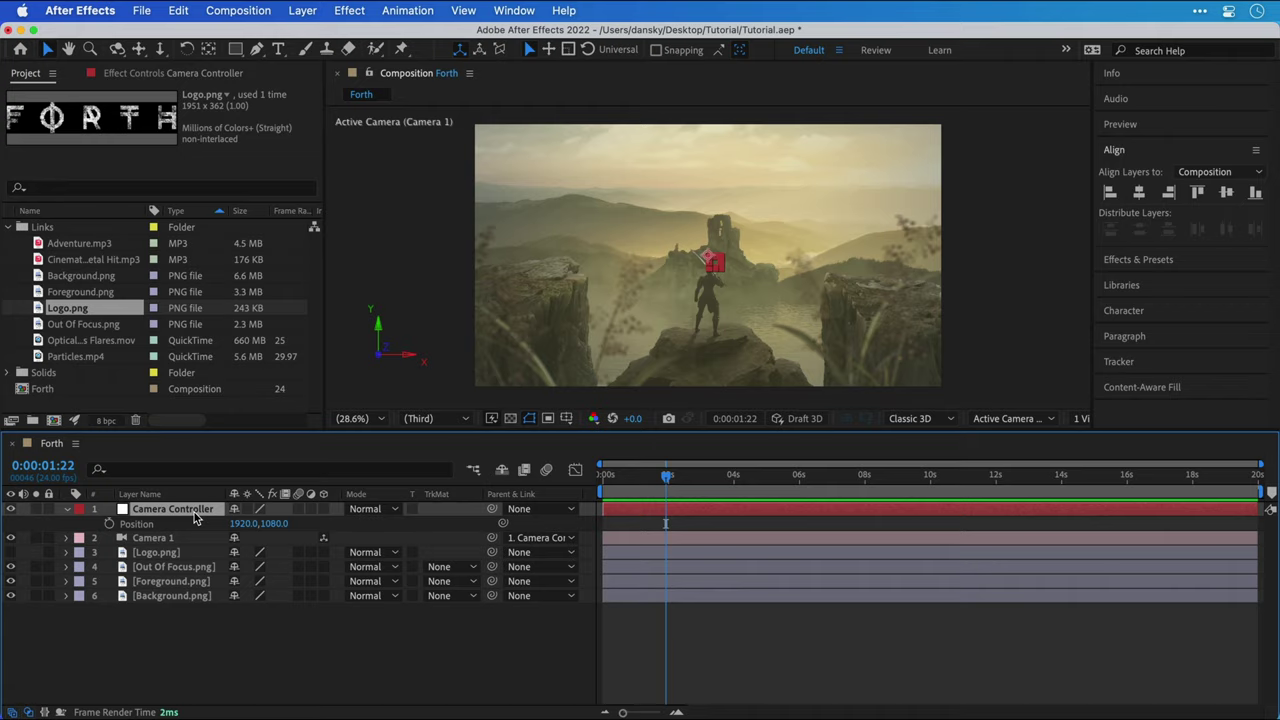
drag(240, 528, 155, 530)
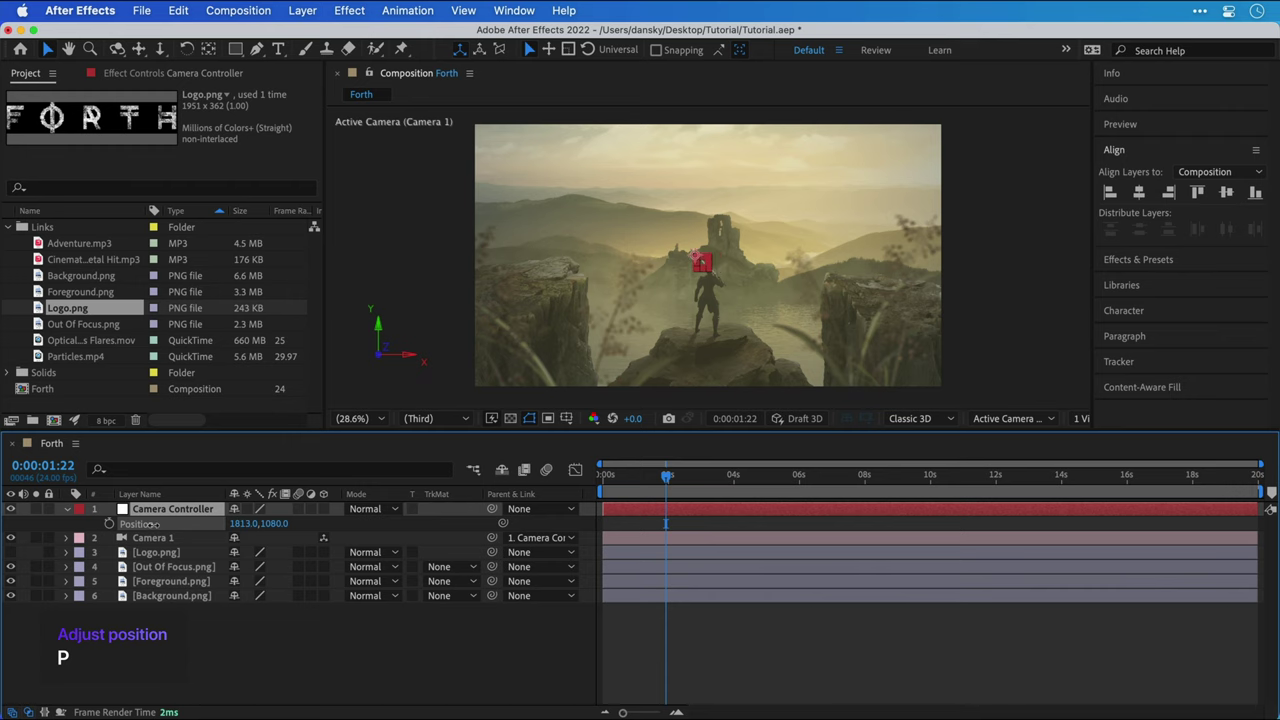
key(super+z)
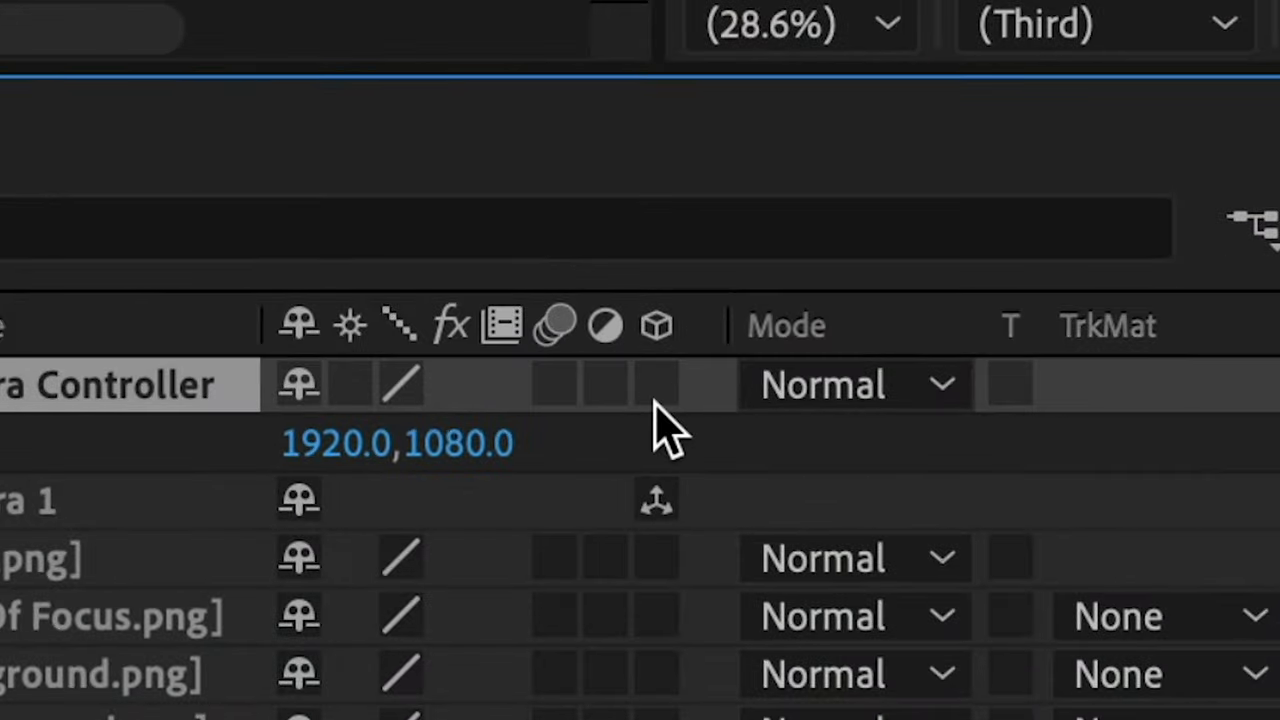
click(323, 510)
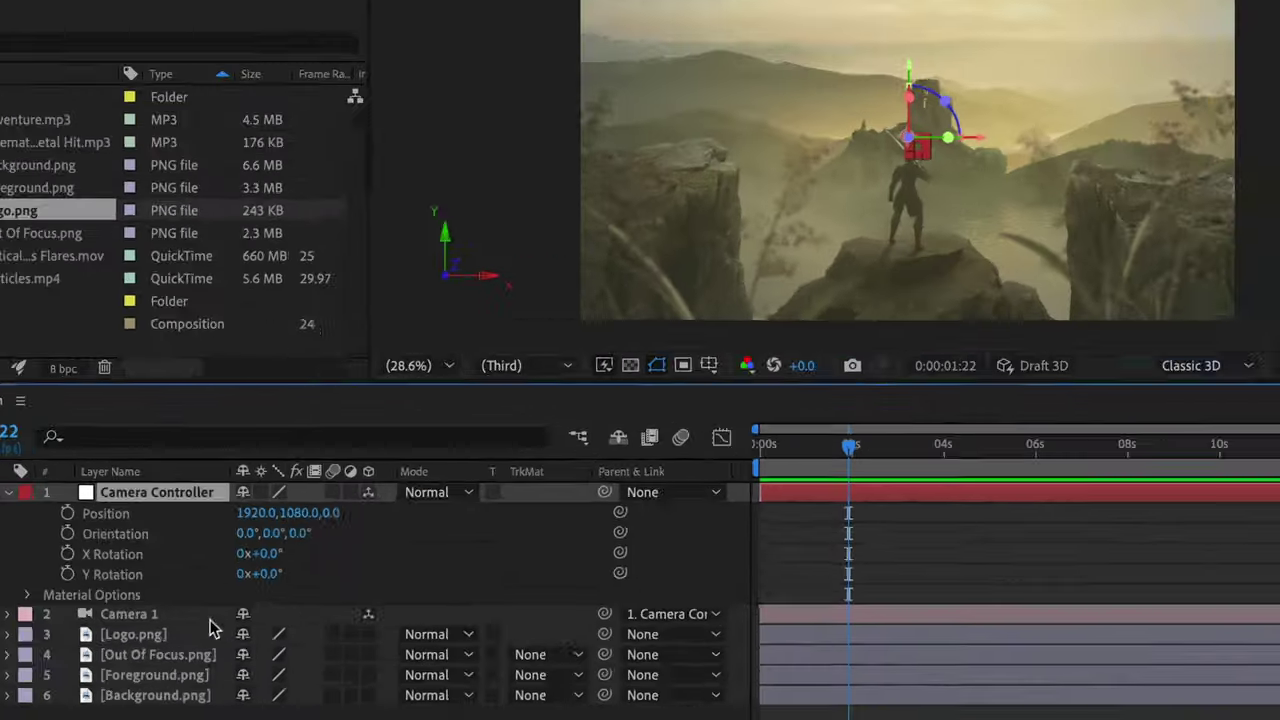
click(197, 612)
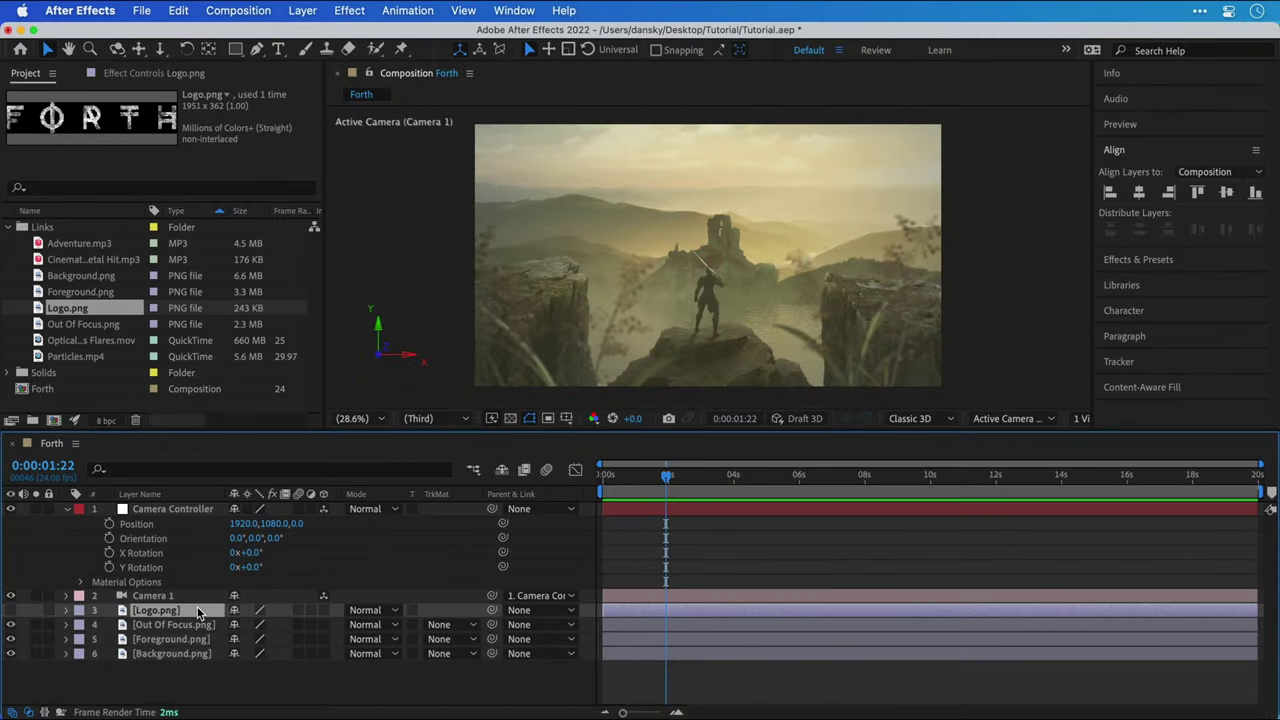
shift+click(197, 655)
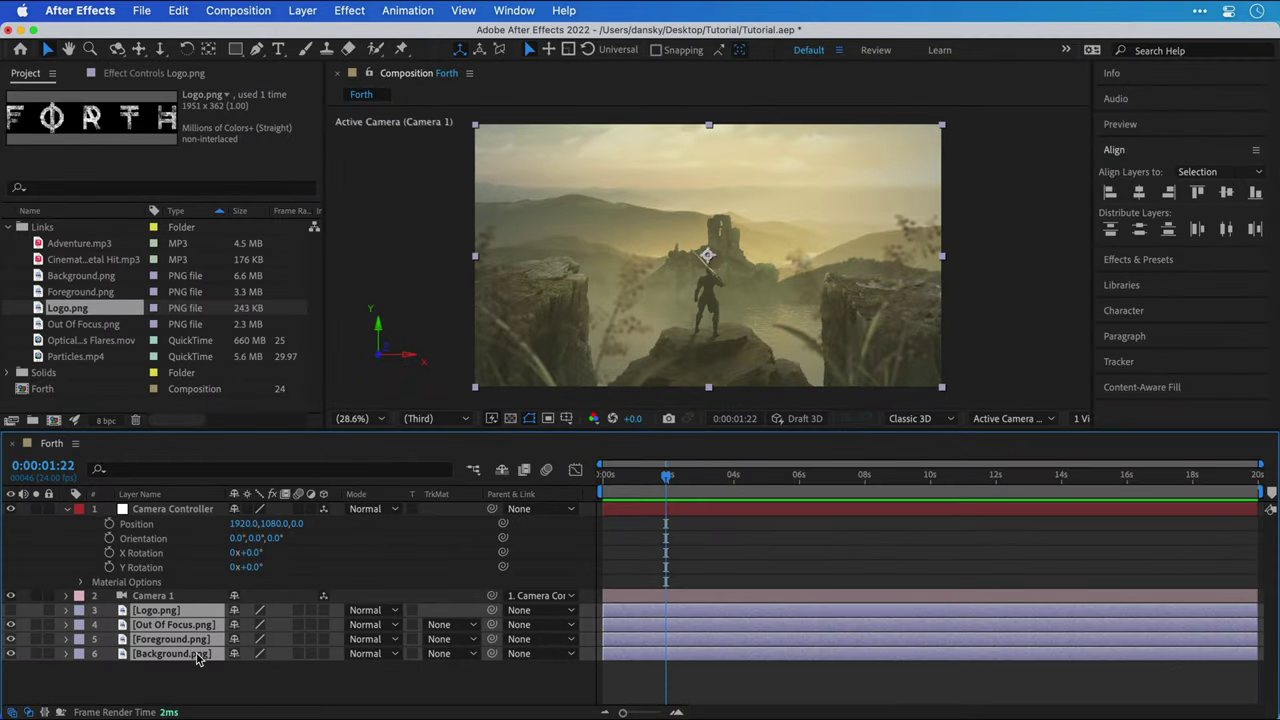
click(323, 610)
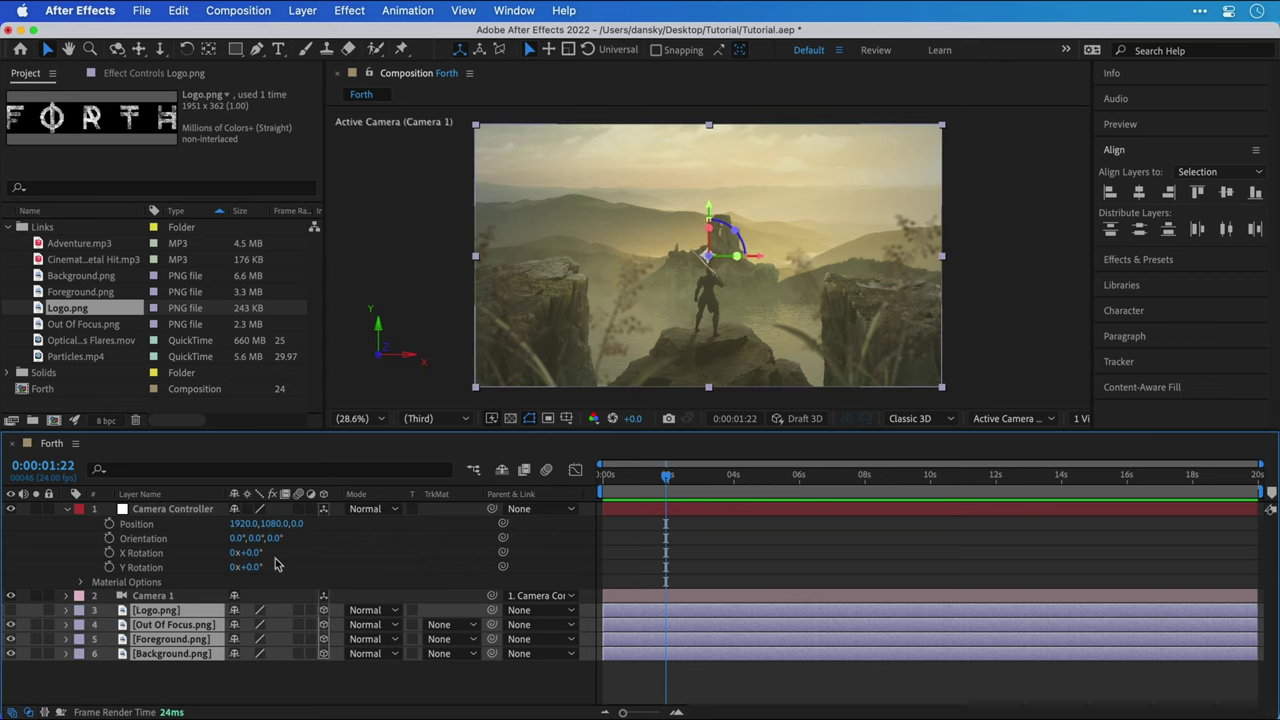
drag(245, 528, 663, 535)
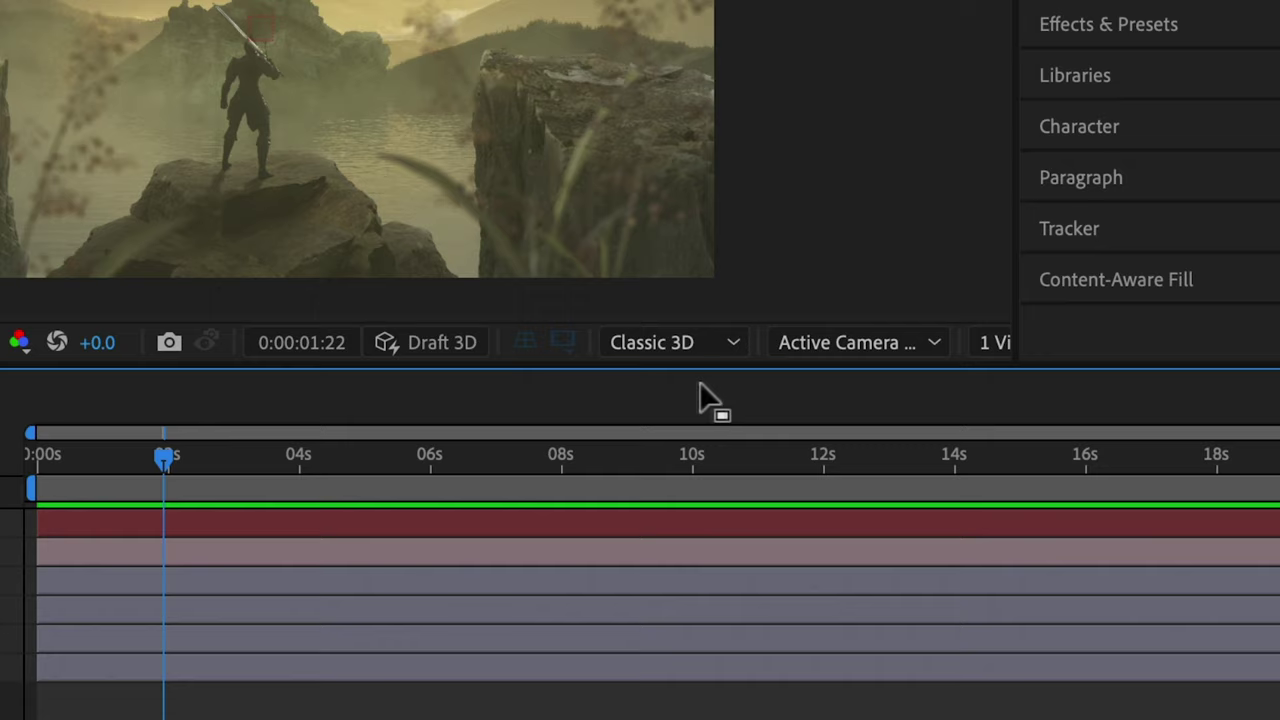
Split the viewer into 2 Views with the left view set to Top
click(986, 345)
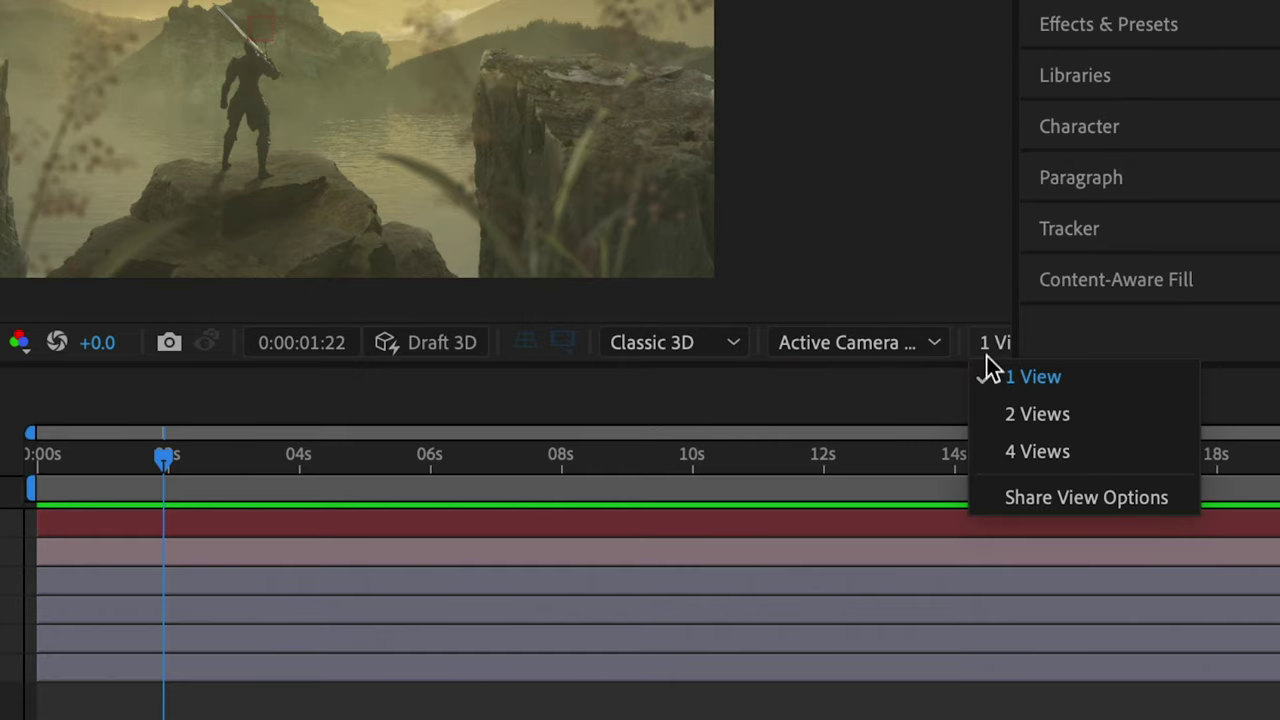
click(990, 414)
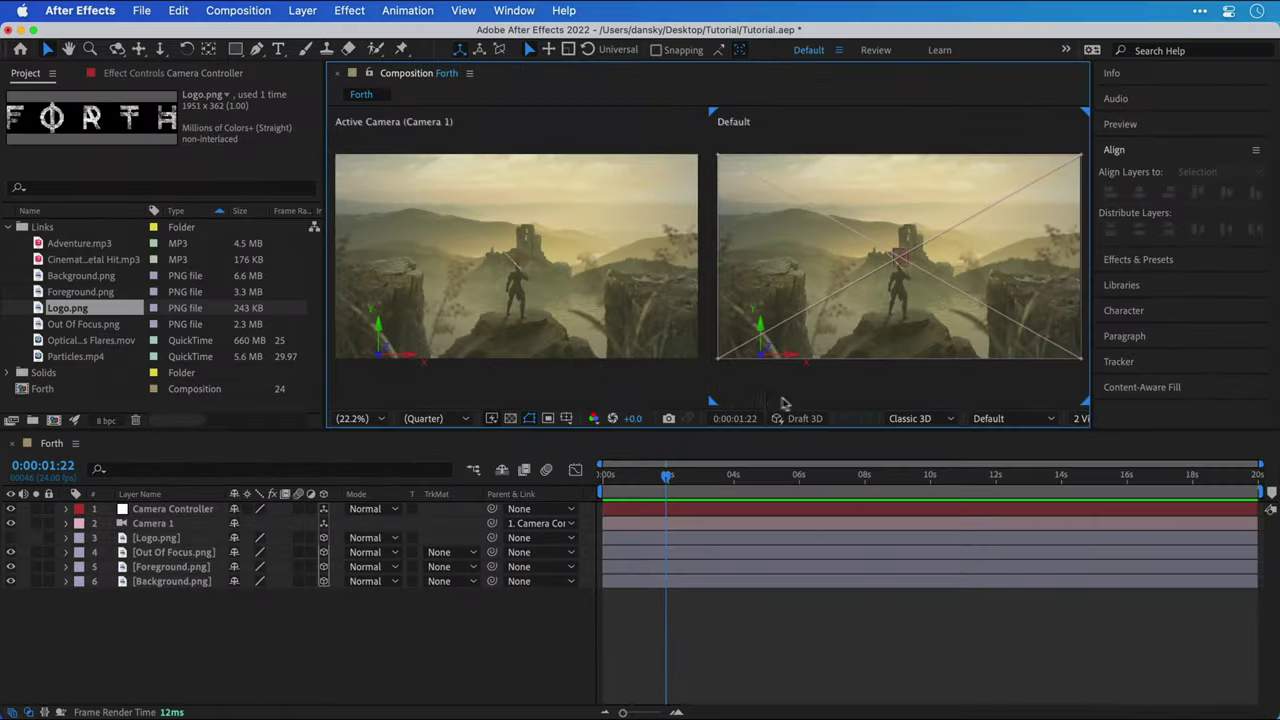
click(675, 383)
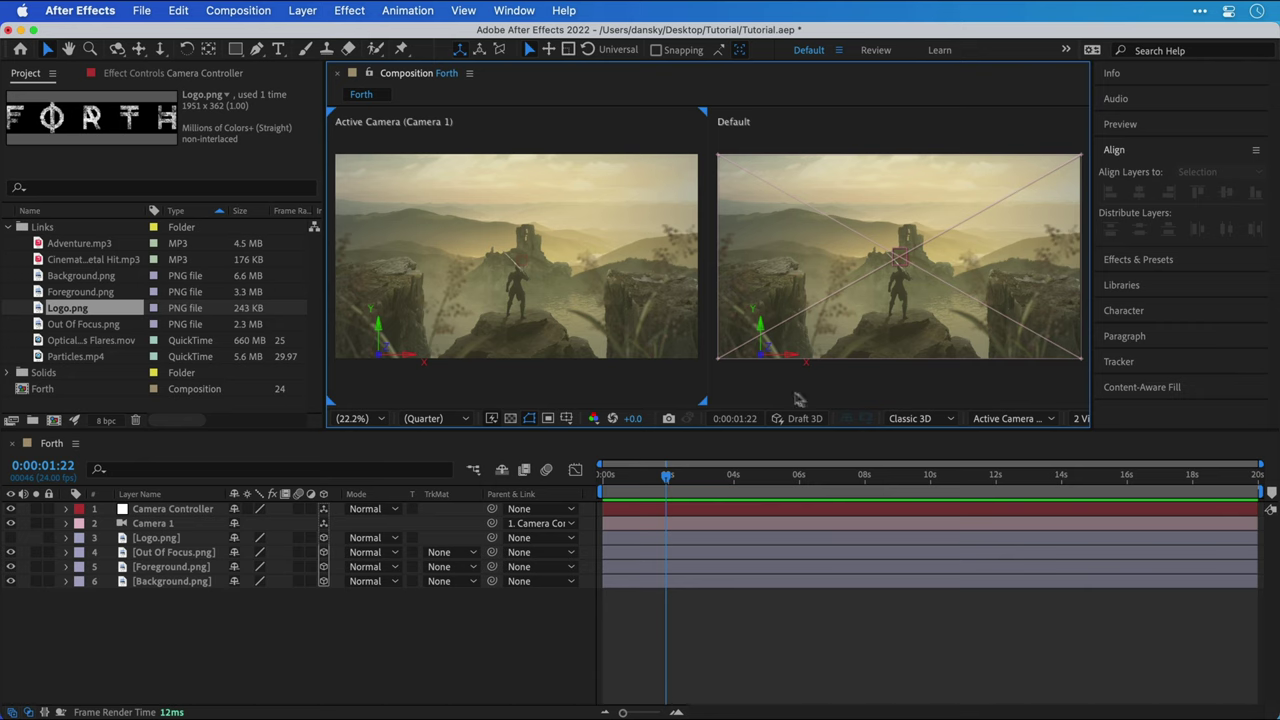
click(1001, 420)
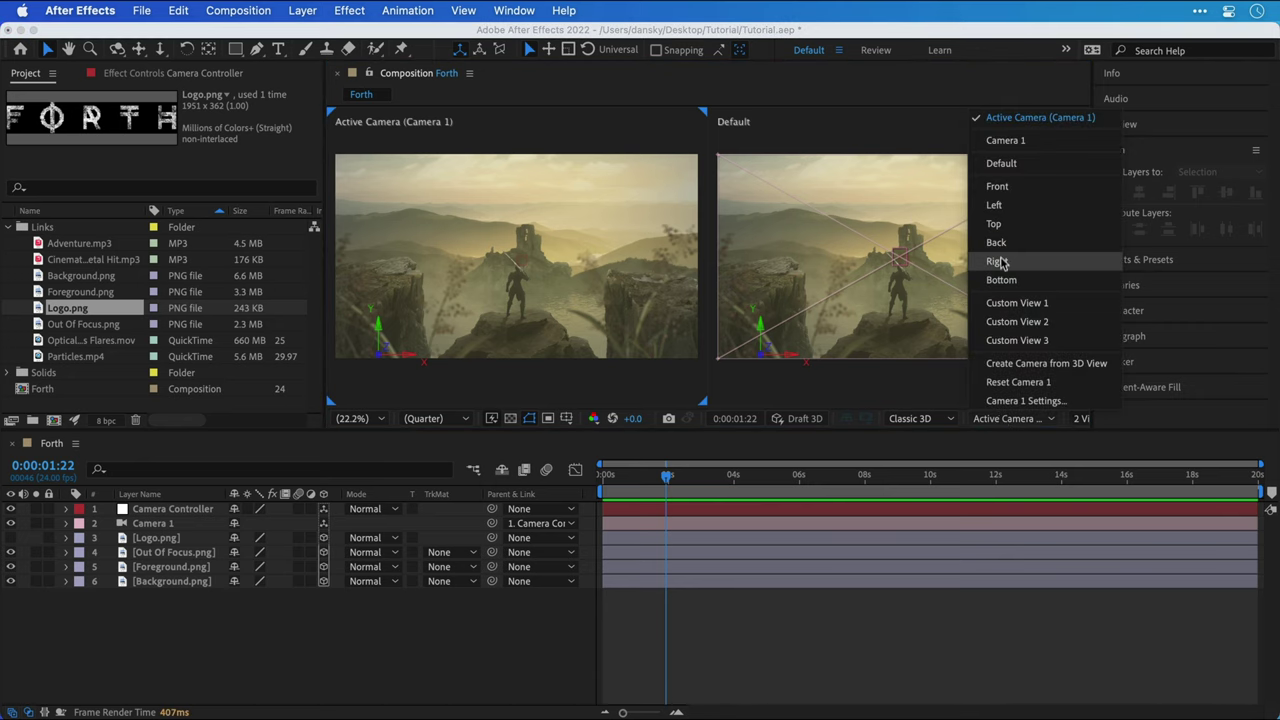
click(1001, 226)
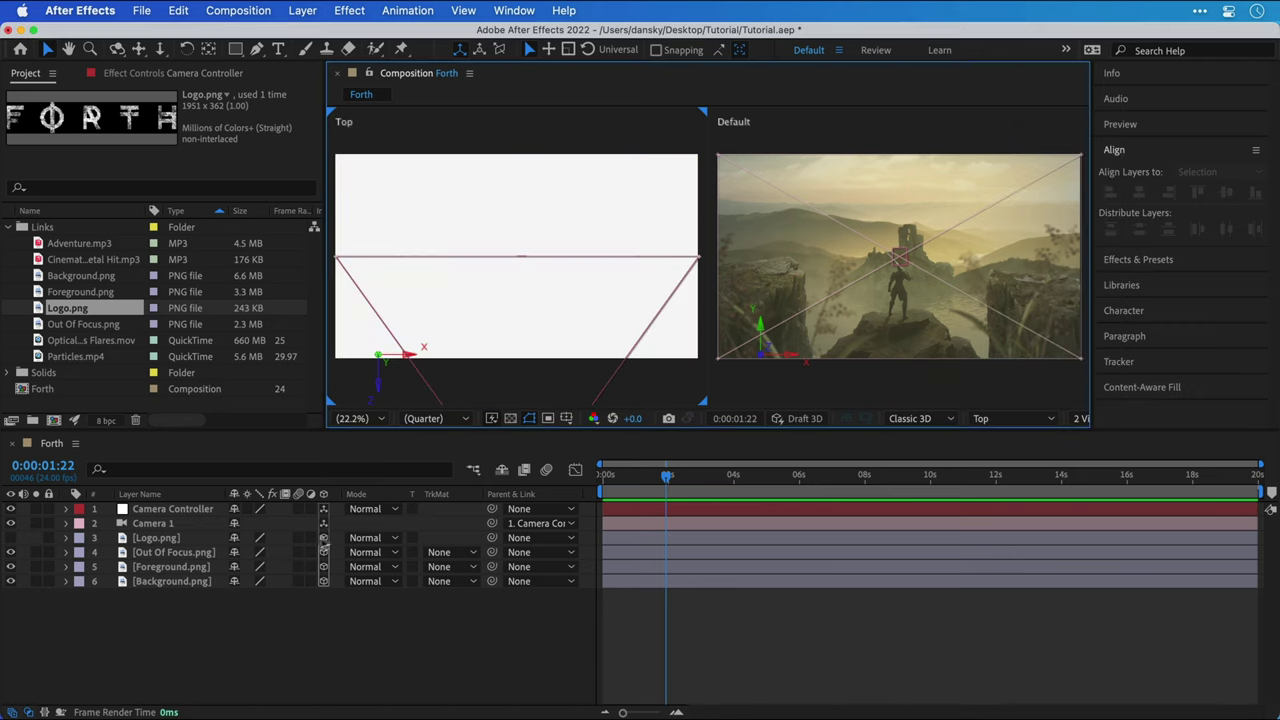
Push Background.png back in depth to a Z Position of 943
click(181, 588)
key(p)
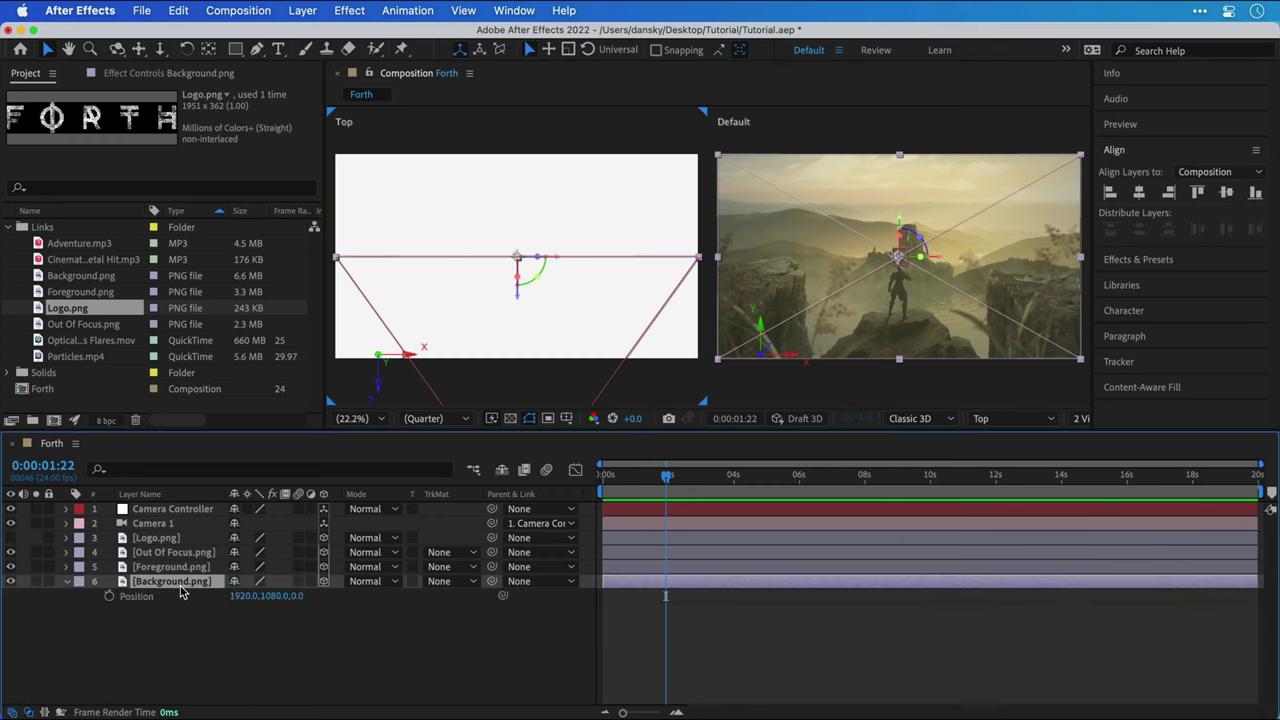
drag(296, 595, 415, 588)
Scale Background to 141%, then bring Out Of Focus forward in Z at 93% scale
key(s)
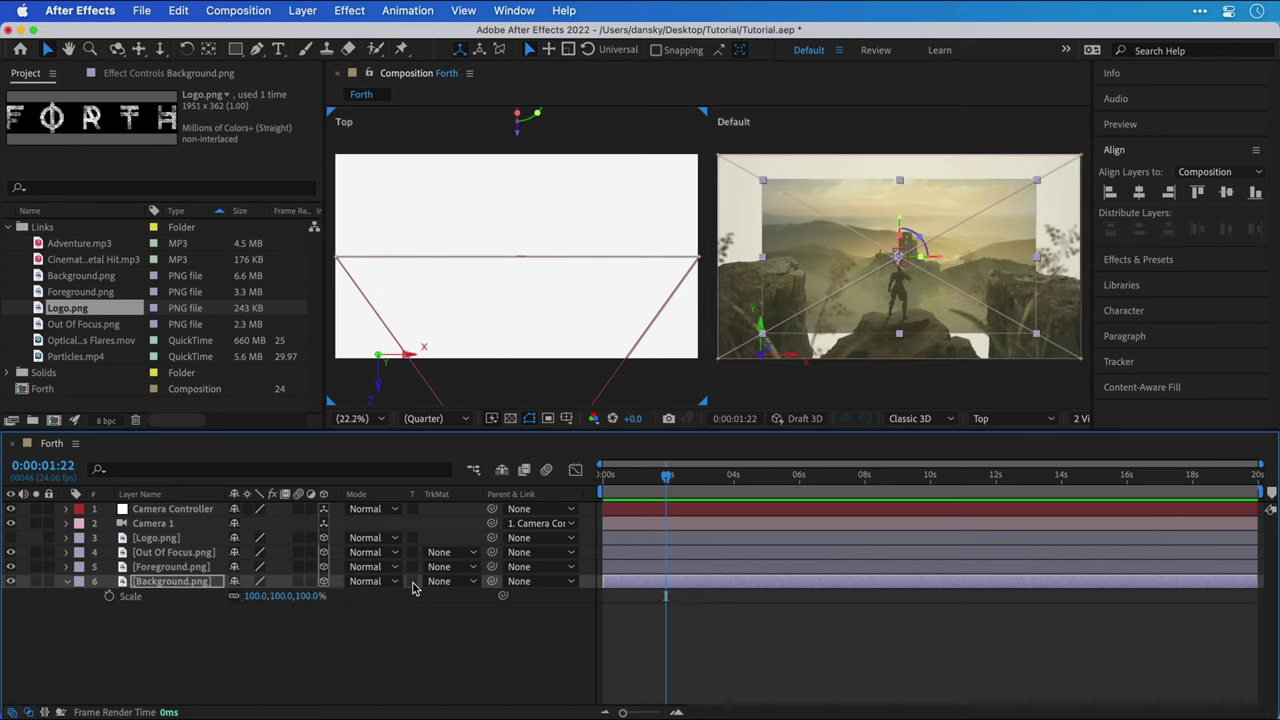
drag(257, 596, 289, 595)
click(205, 553)
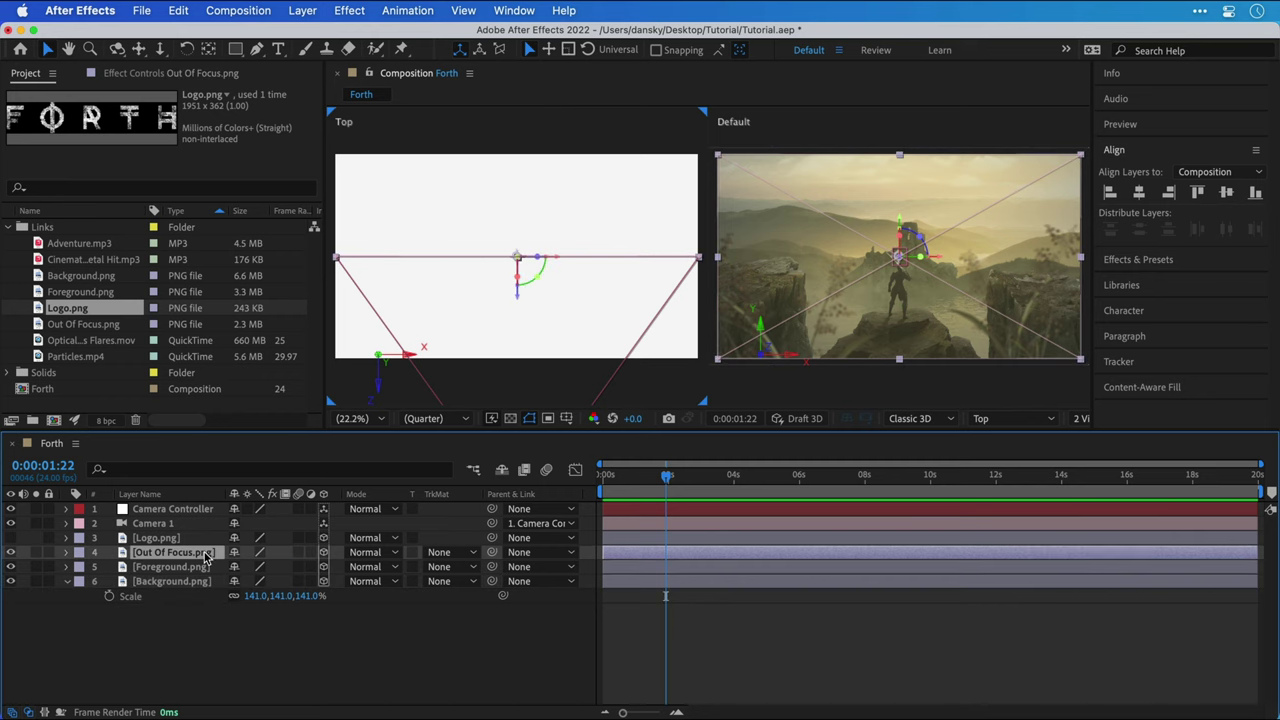
key(p)
drag(297, 566, 88, 568)
key(s)
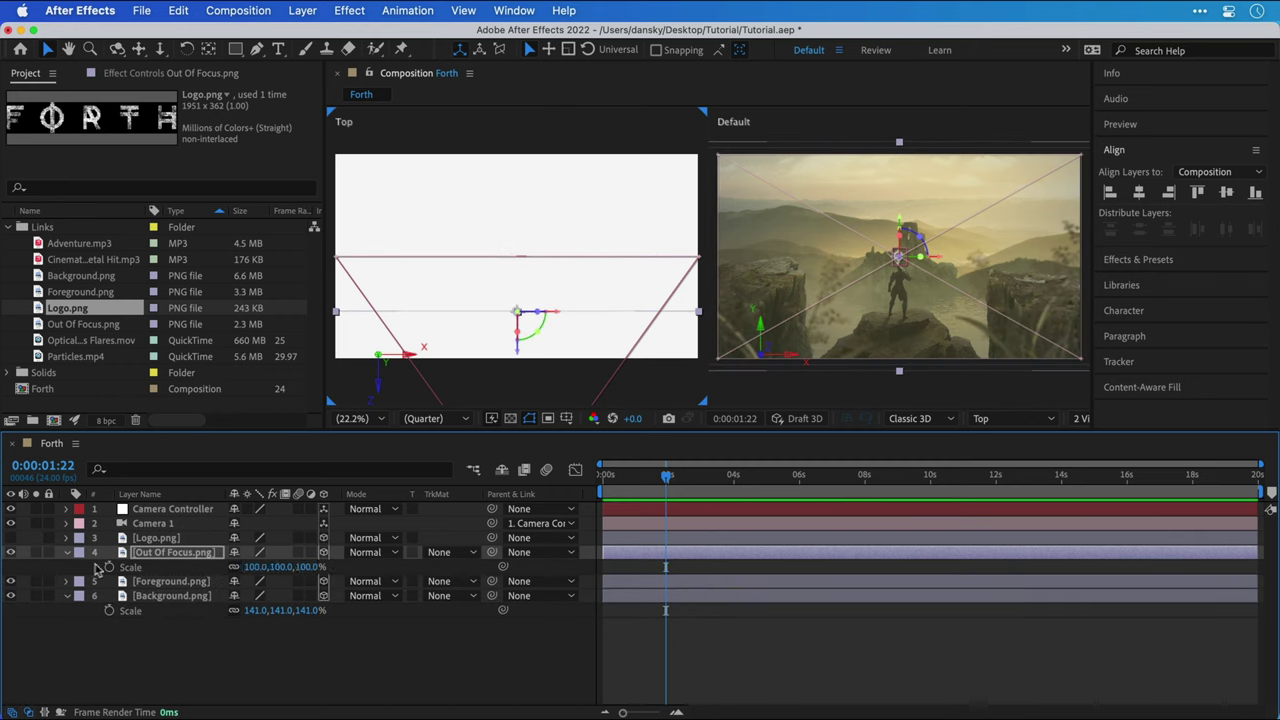
drag(254, 567, 247, 566)
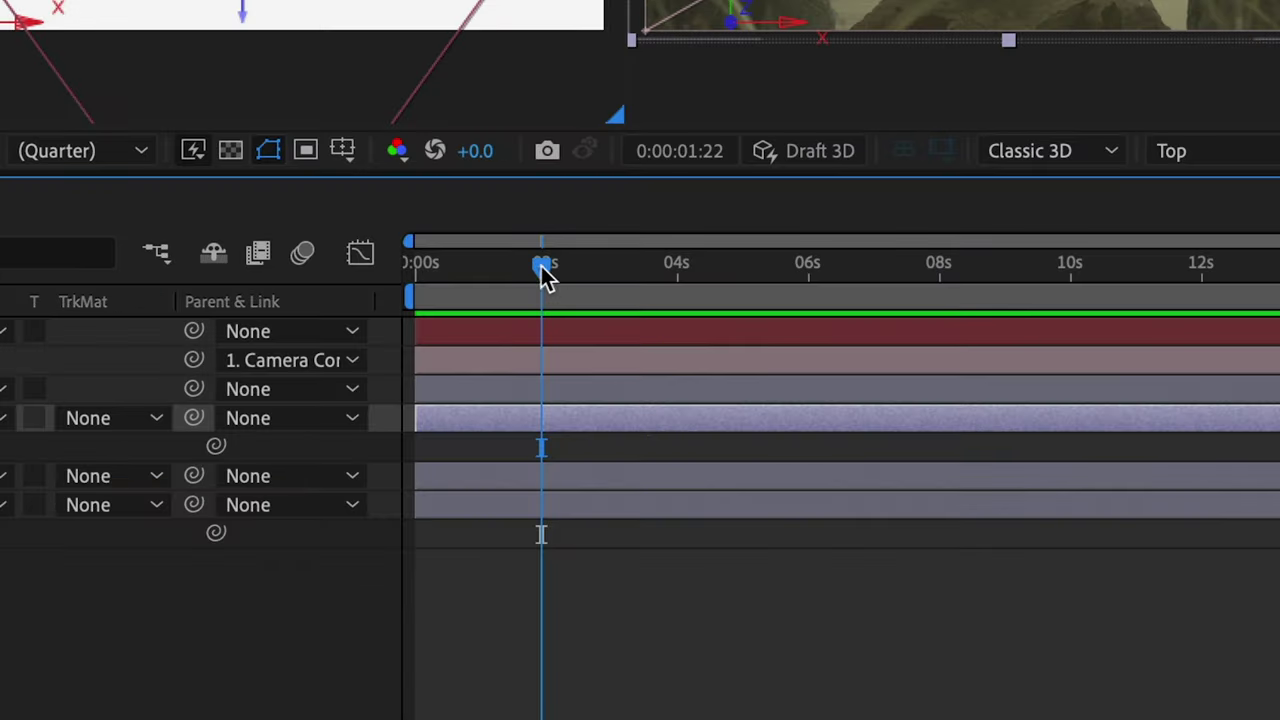
drag(545, 275, 417, 279)
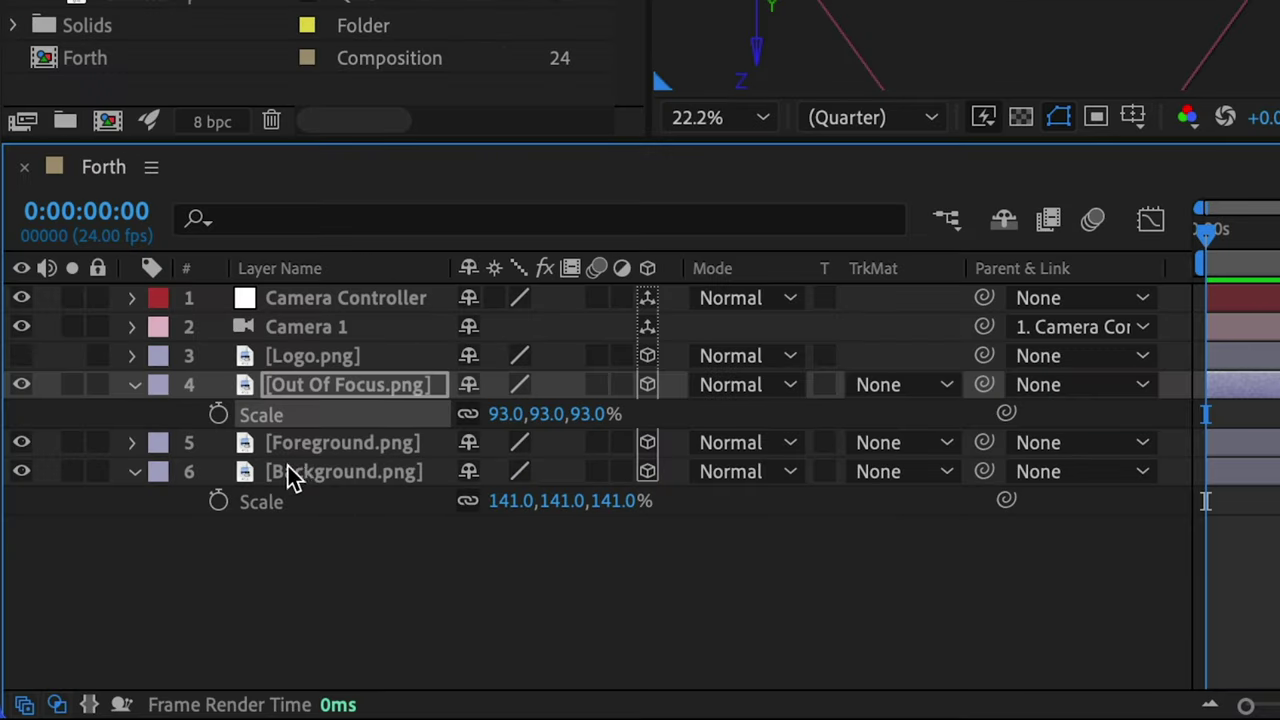
Start Position keyframes at 0 s on the Background, Out Of Focus and Foreground layers
click(288, 476)
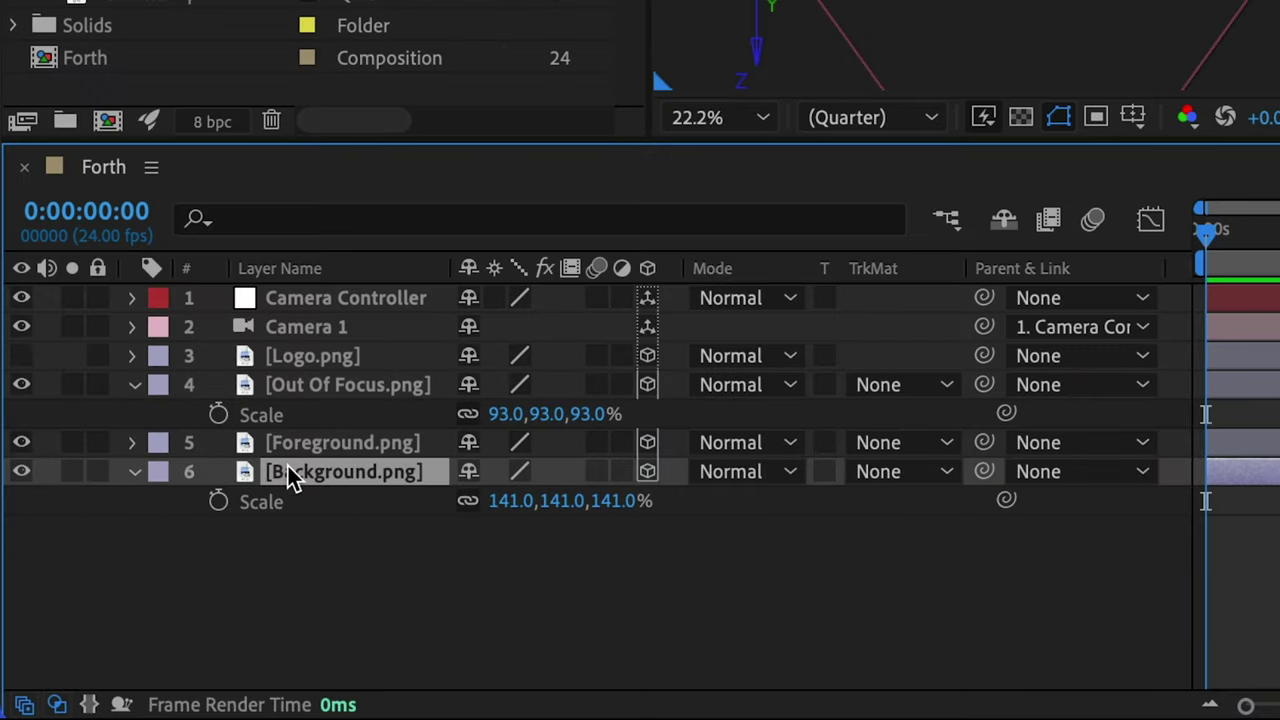
shift+click(289, 391)
key(p)
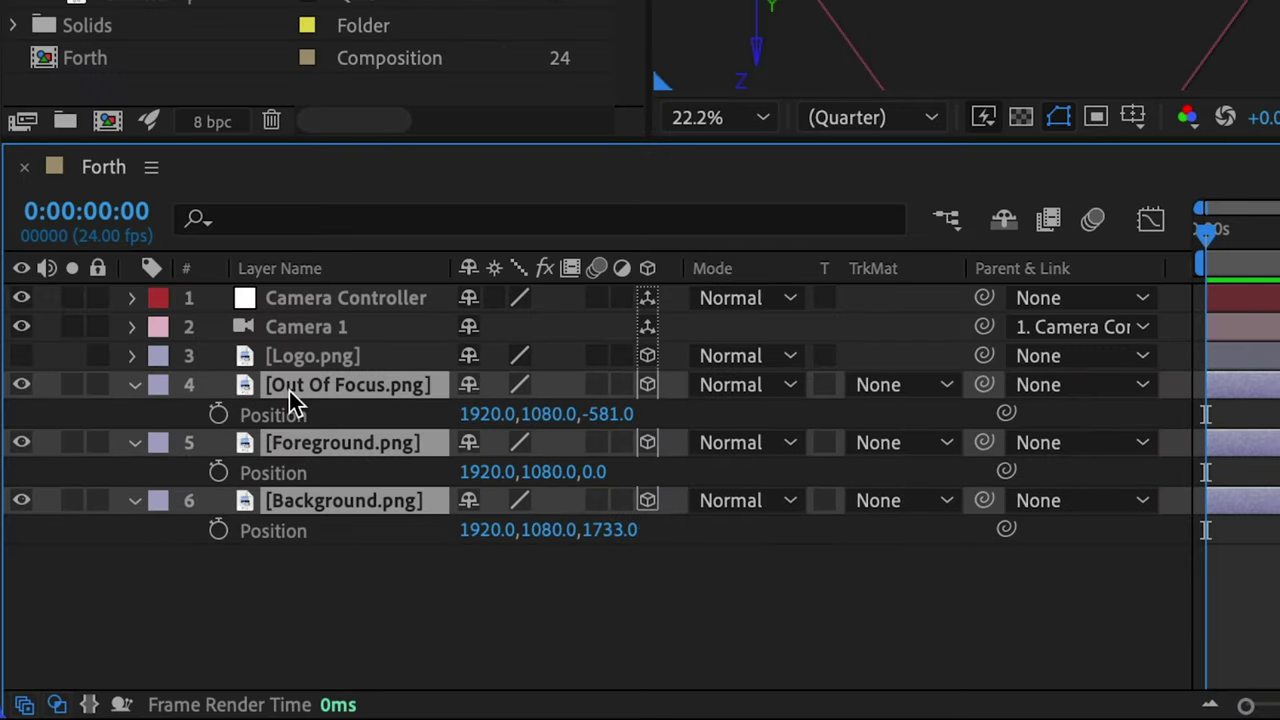
click(218, 415)
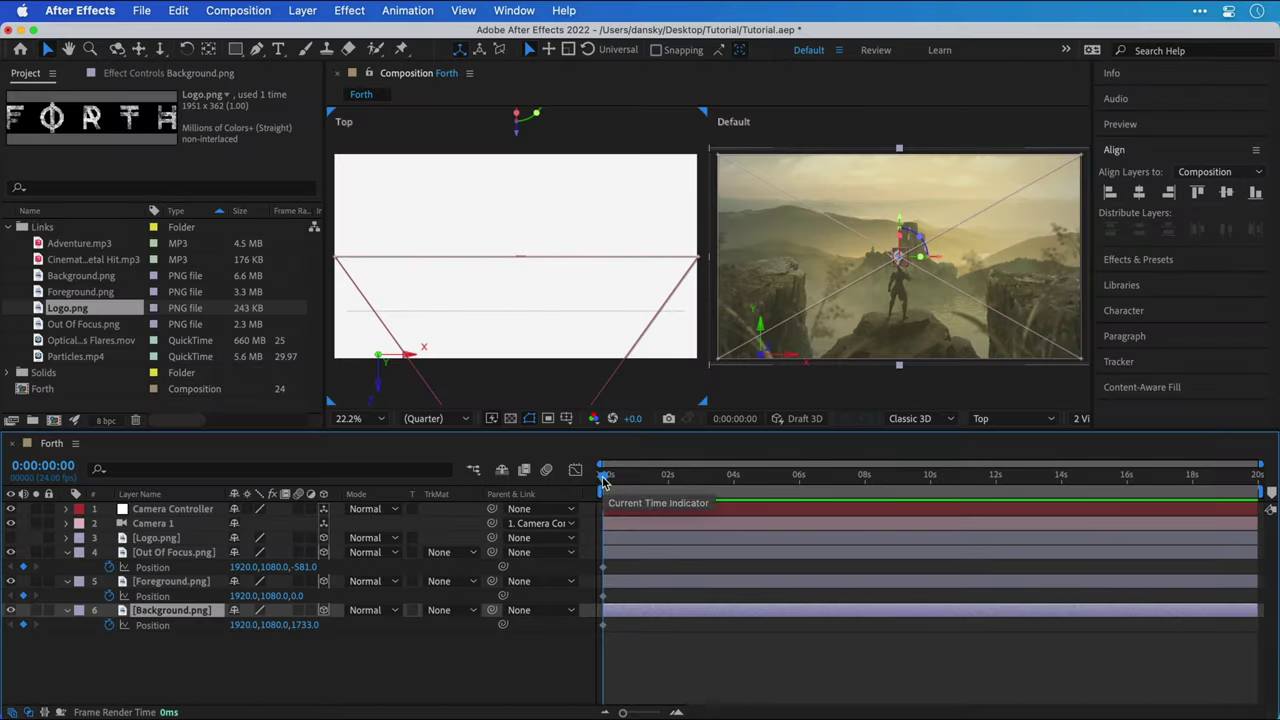
At 10 seconds, key Background's Z at 1244 and Foreground's Z at -5227
drag(605, 478, 930, 480)
drag(313, 627, 12, 614)
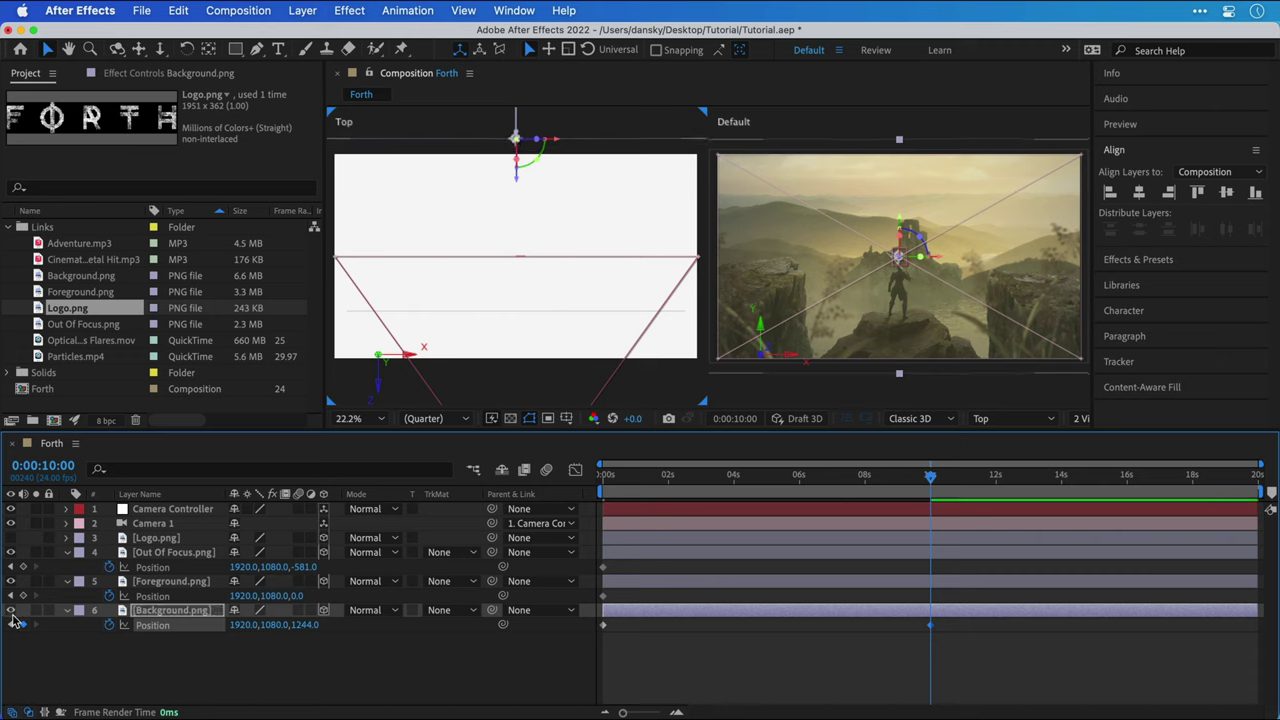
click(165, 582)
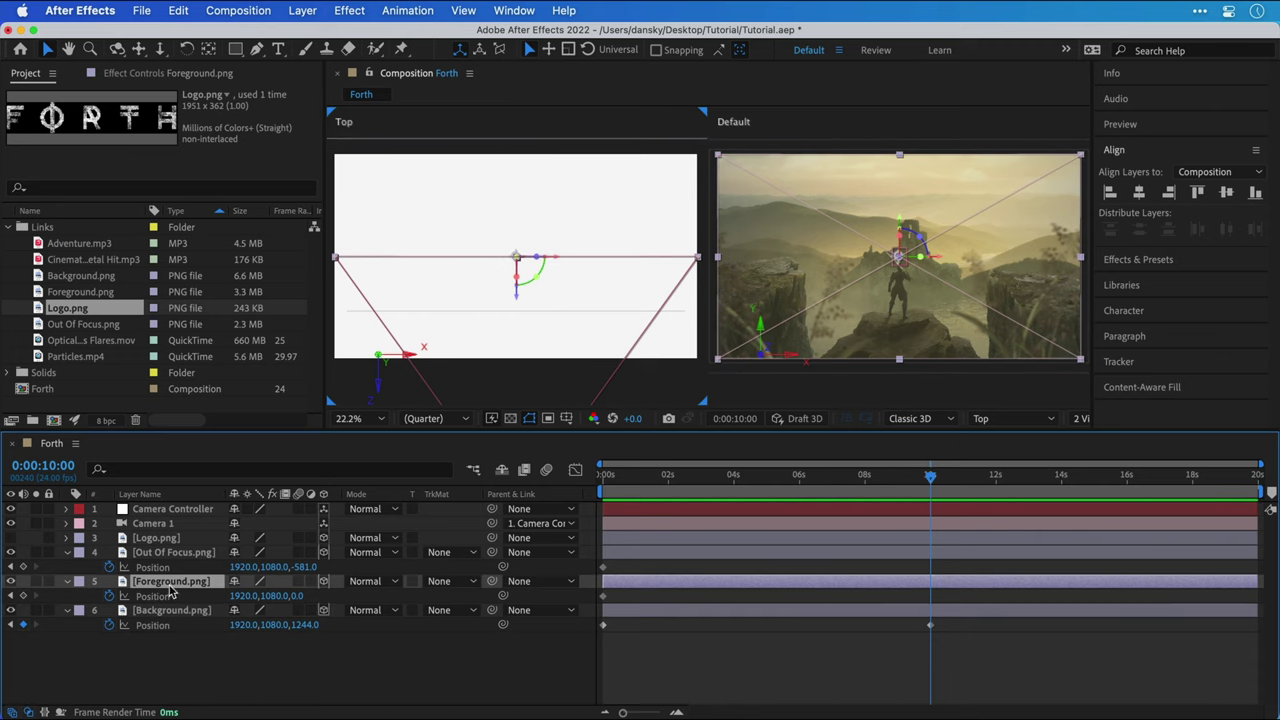
drag(296, 596, 300, 596)
click(109, 596)
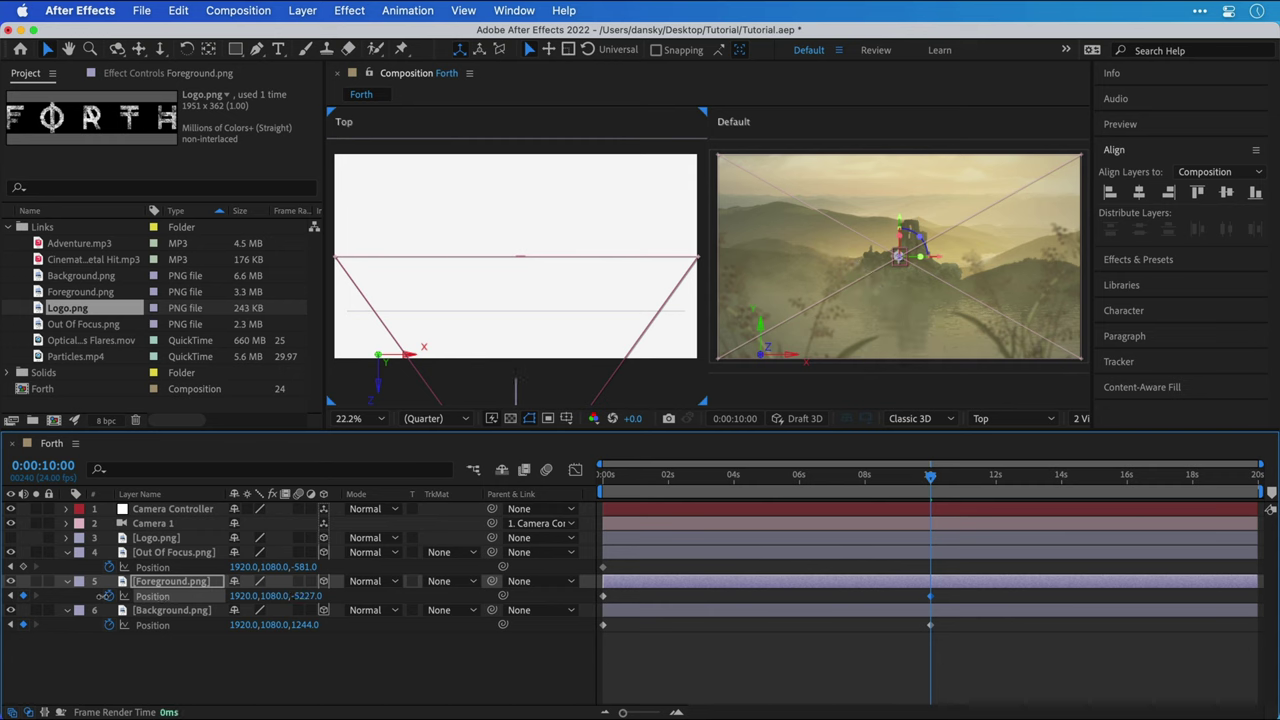
Key the Out Of Focus layer's depth at 3 seconds, then preview from the start
drag(712, 476, 599, 478)
key(super+Up)
key(alt+shift+p)
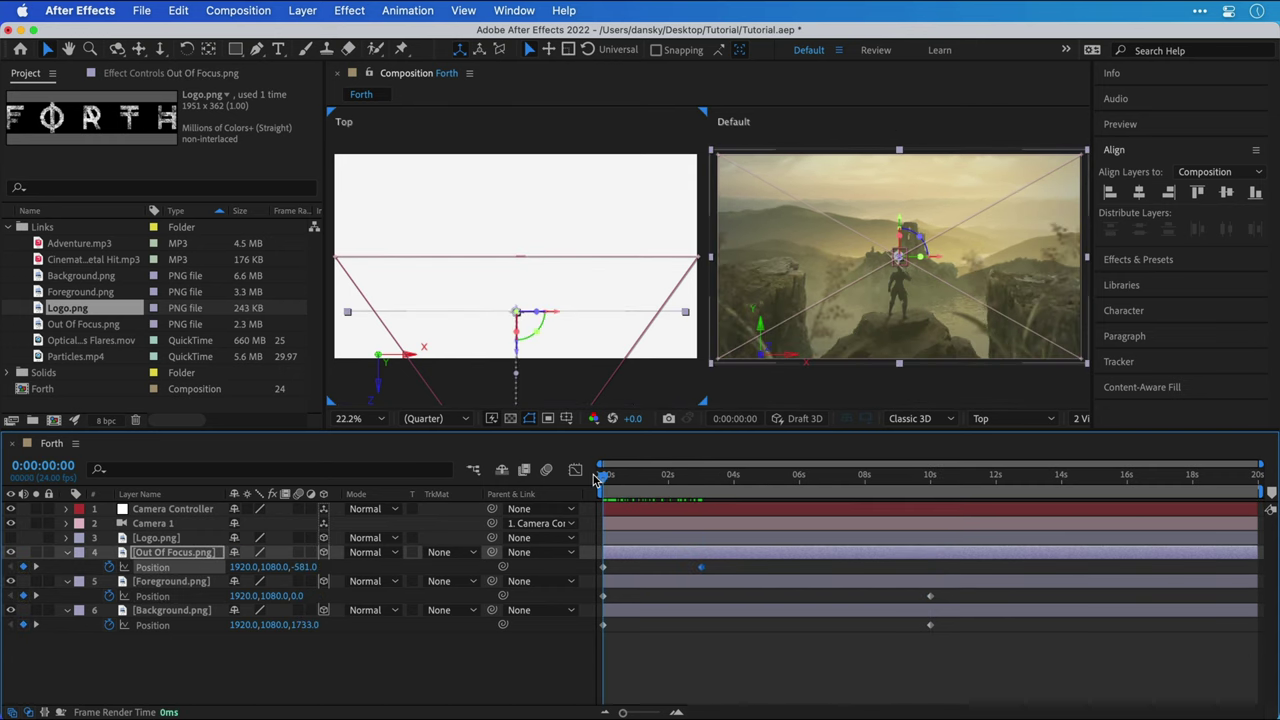
key(space)
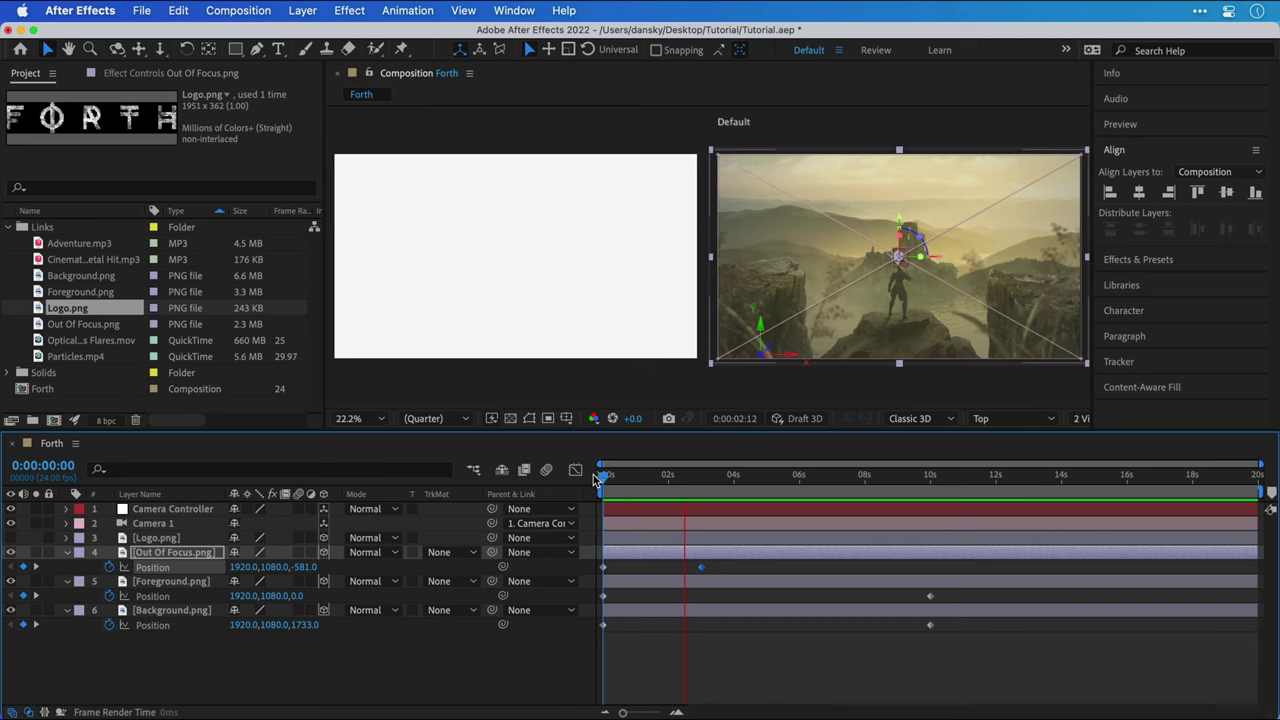
Stop the preview, switch the viewer to 1 View, and scrub through the camera move
key(space)
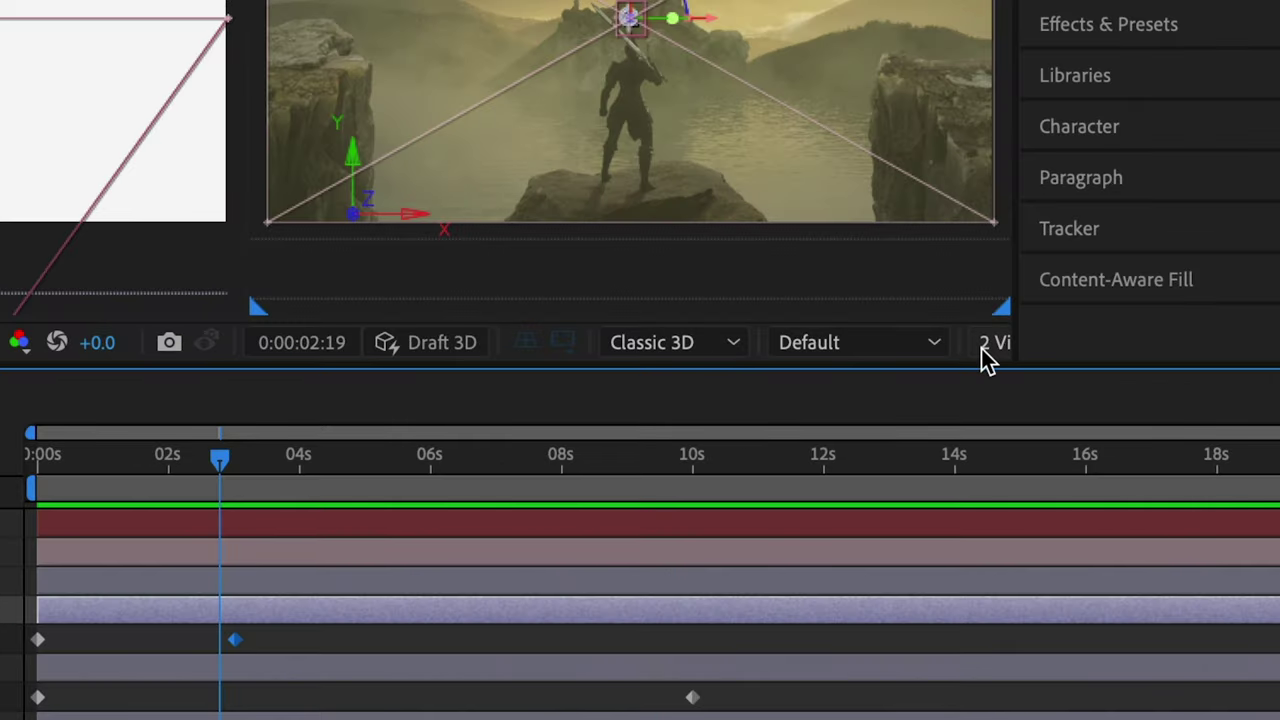
click(1074, 421)
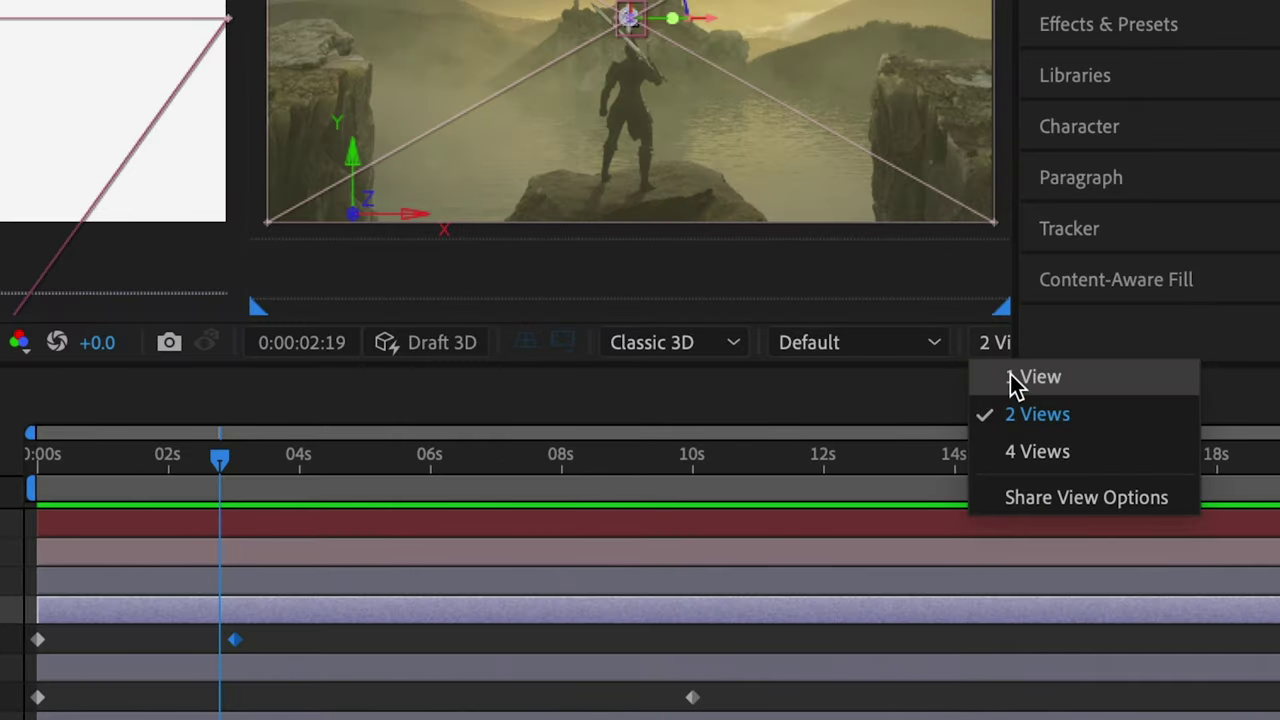
click(1017, 385)
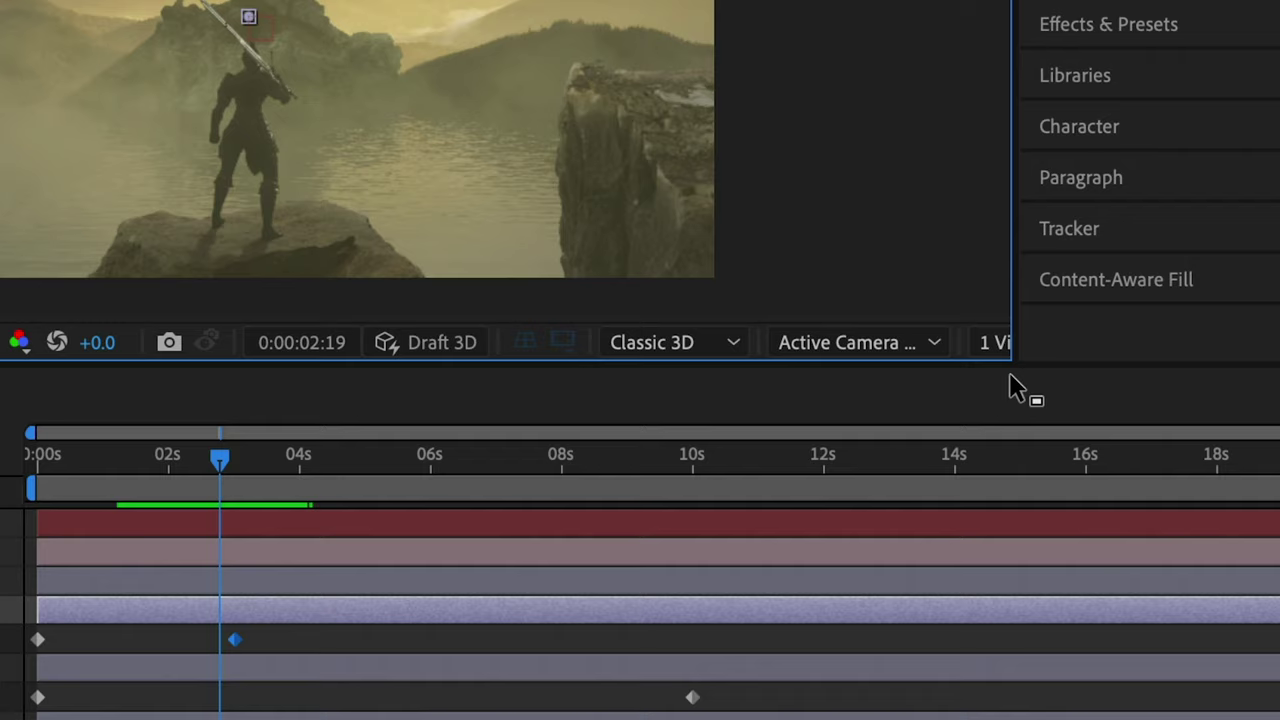
drag(403, 447, 56, 461)
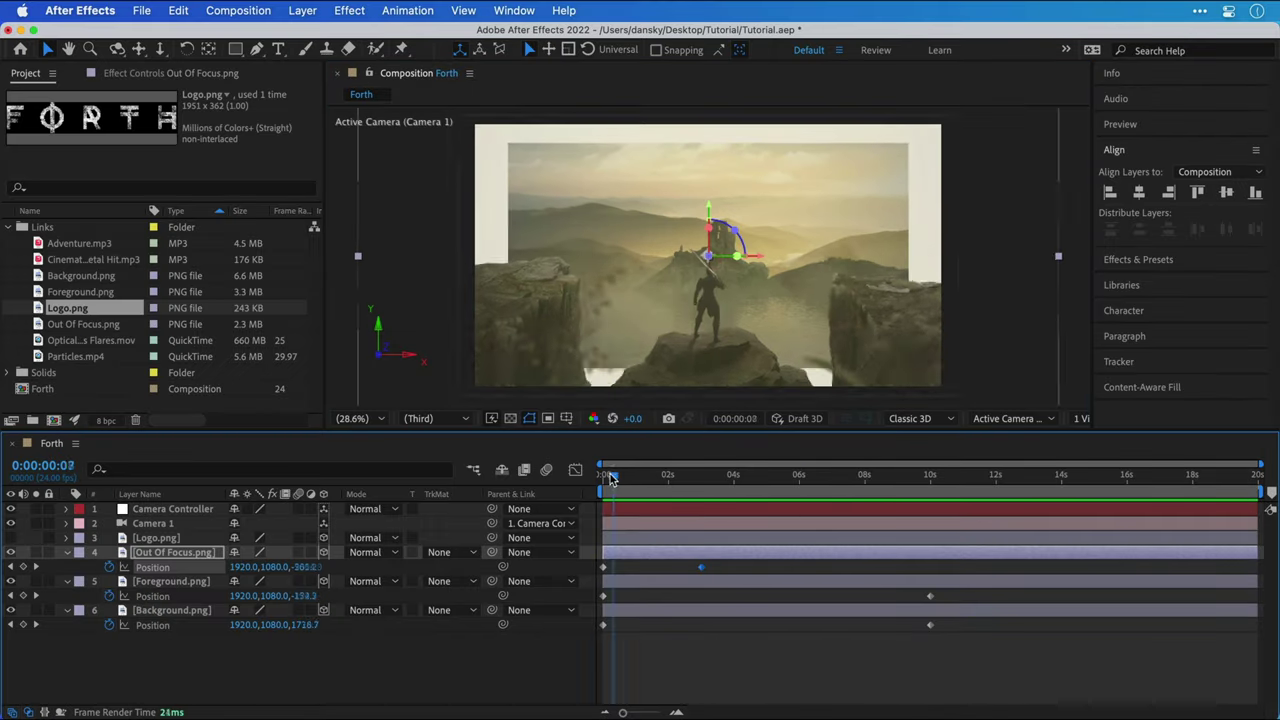
mouse_move(611, 478)
mouse_down()
mouse_move(780, 478)
mouse_move(603, 483)
mouse_up()
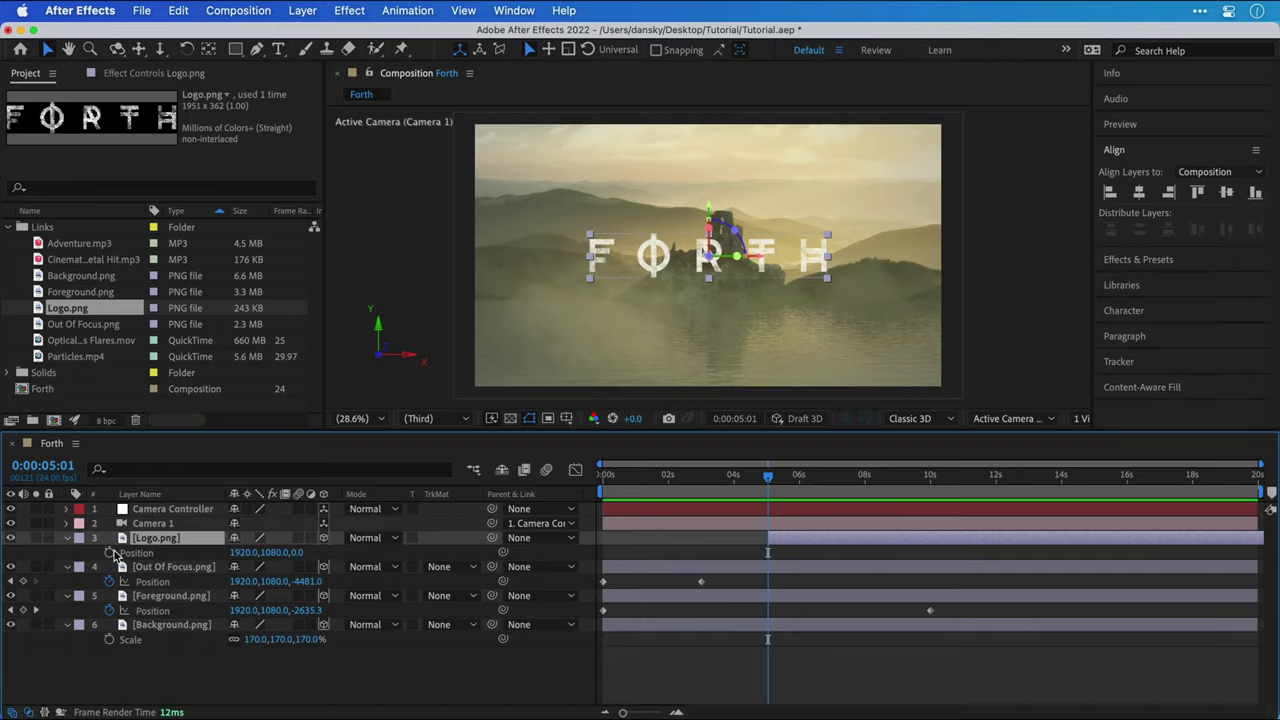
click(110, 552)
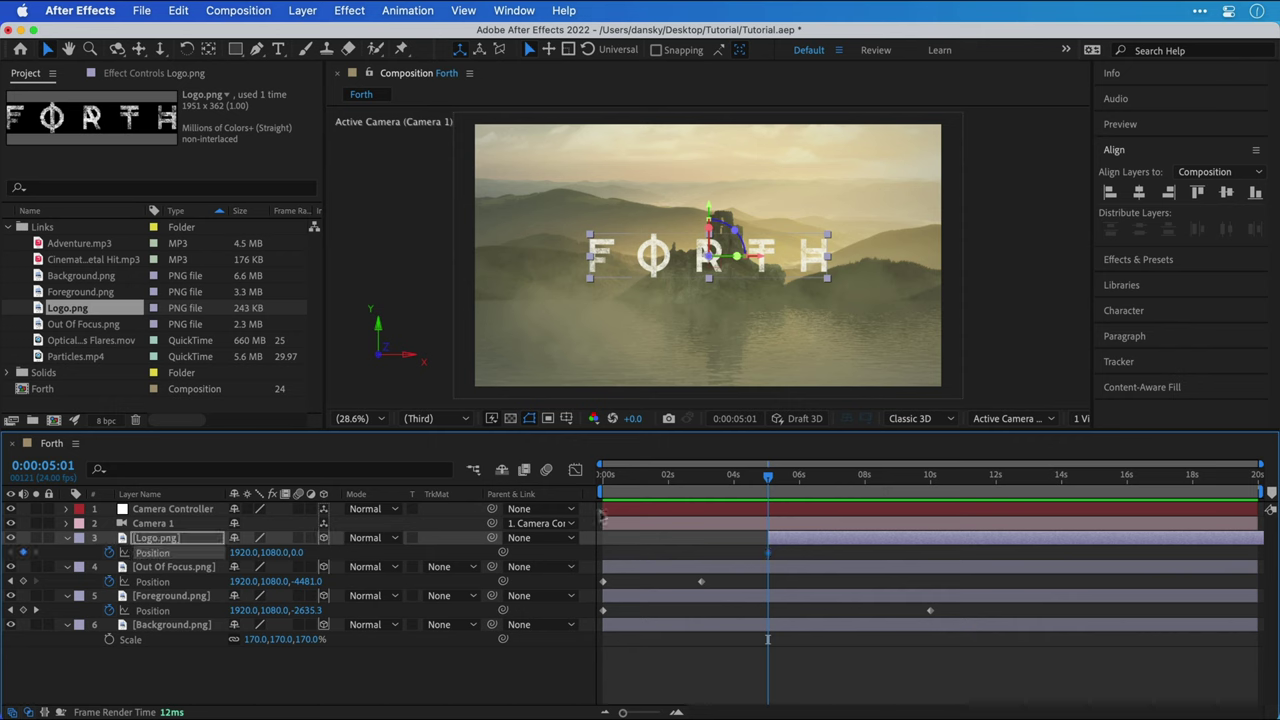
drag(765, 484, 932, 482)
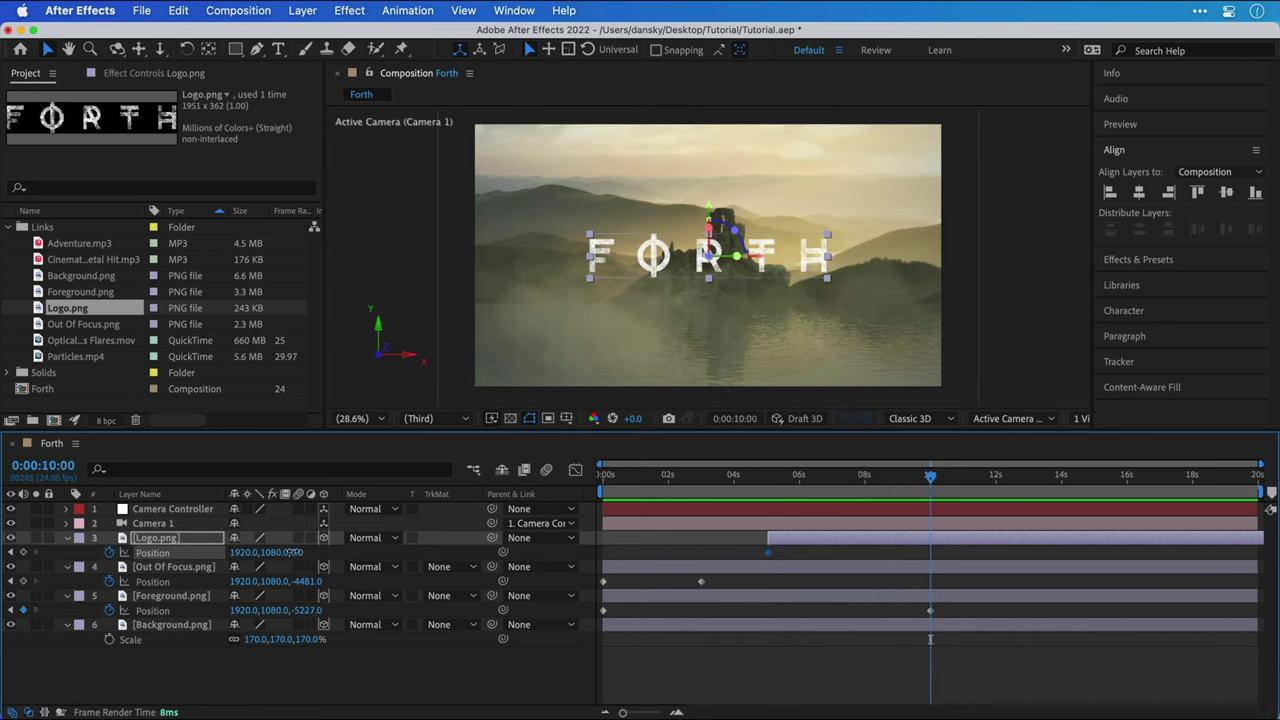
drag(293, 552, 220, 552)
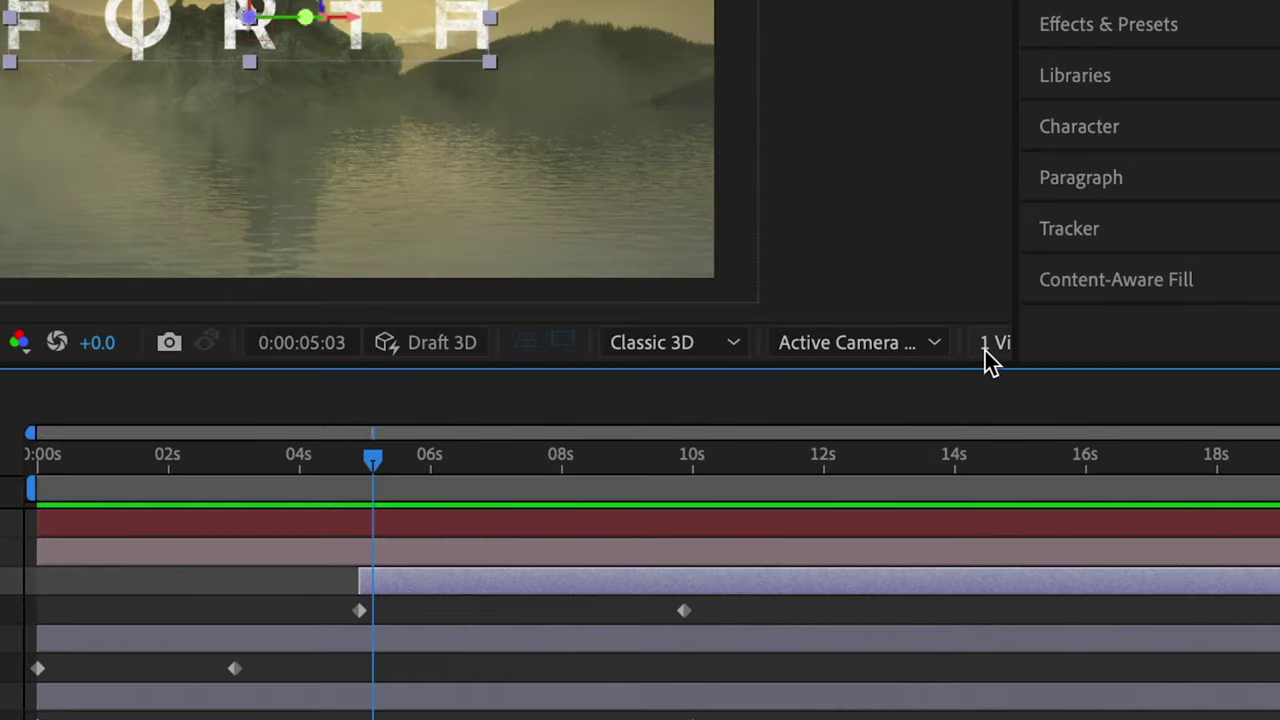
Split the viewer into 2 Views and switch on Camera 1's Depth of Field
click(1077, 421)
click(1022, 413)
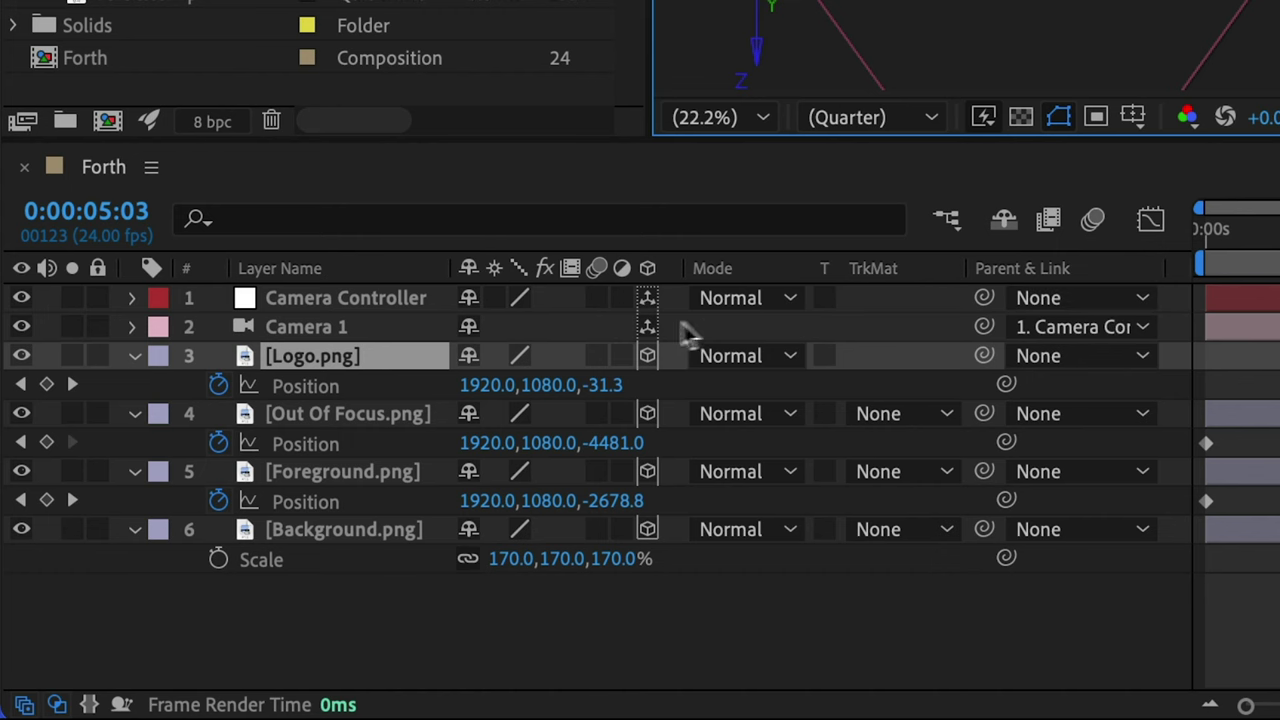
click(355, 330)
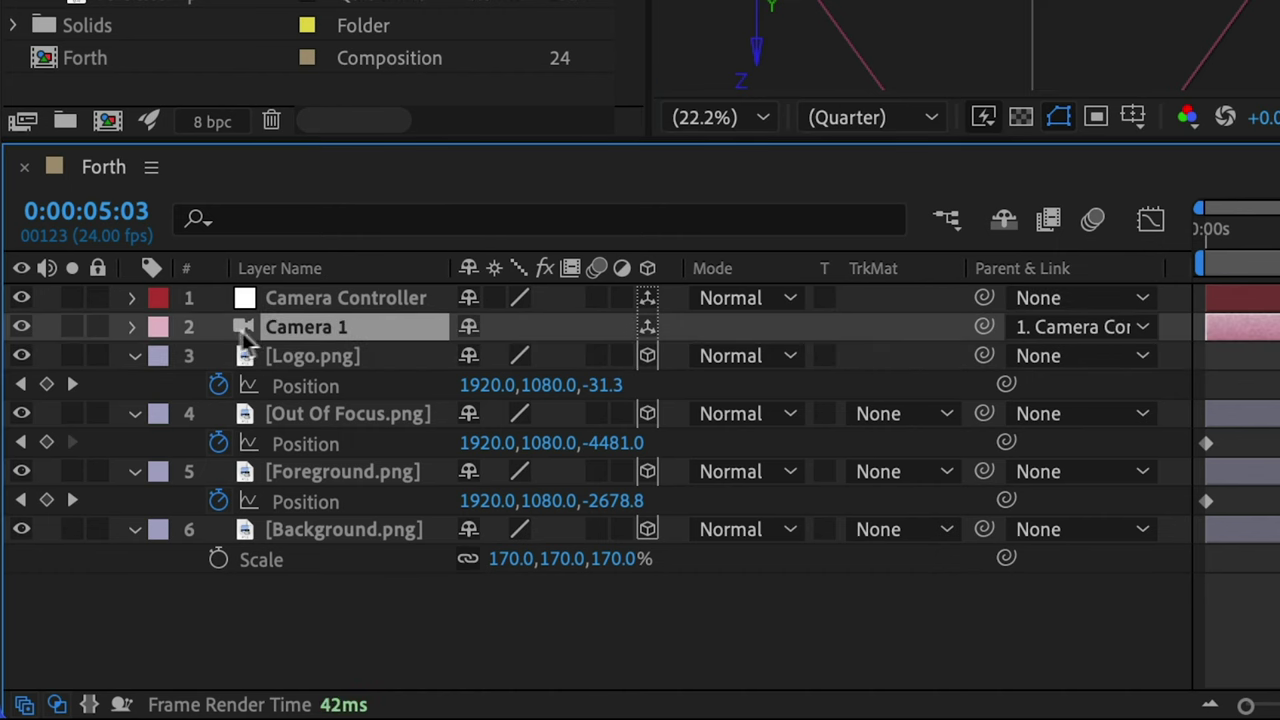
click(136, 329)
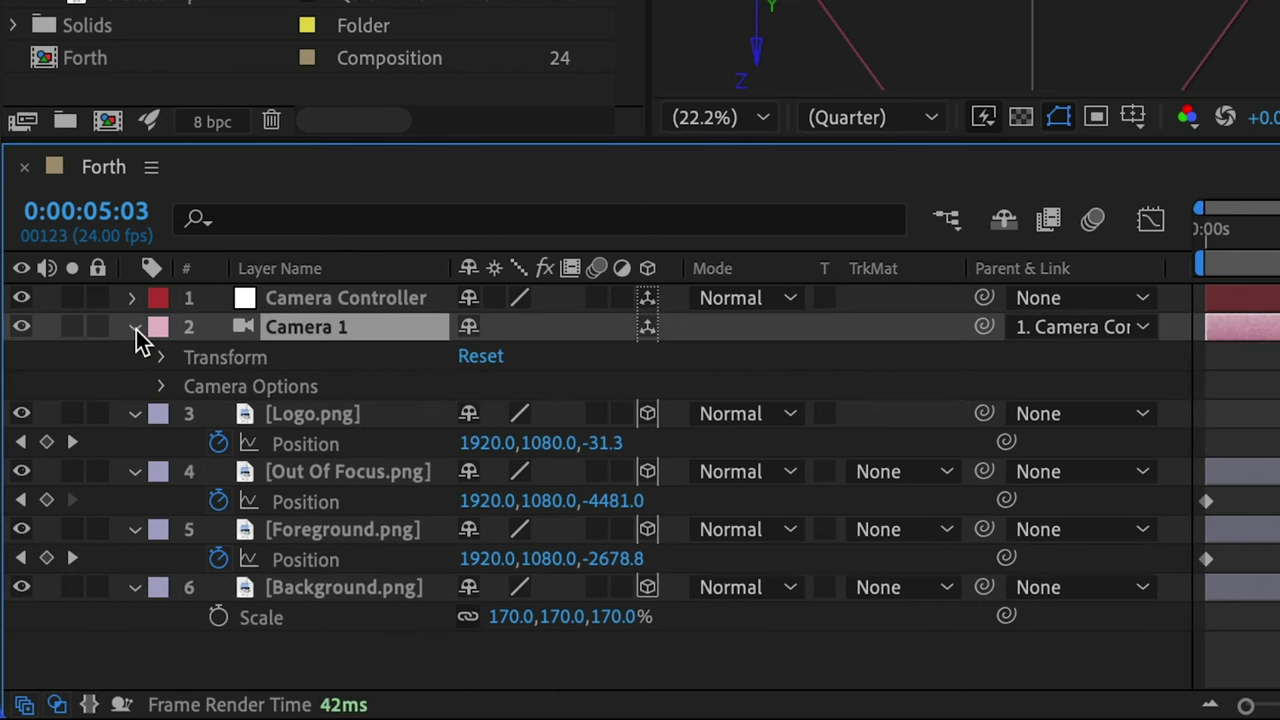
click(160, 386)
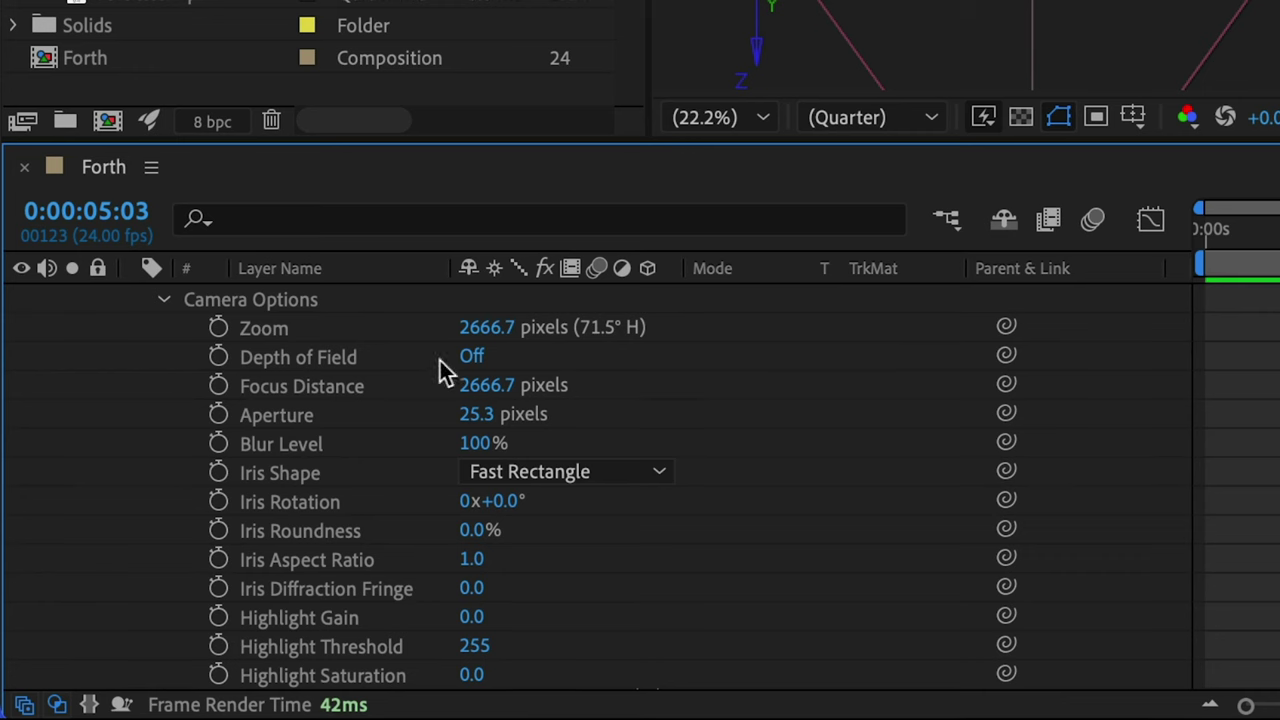
click(472, 358)
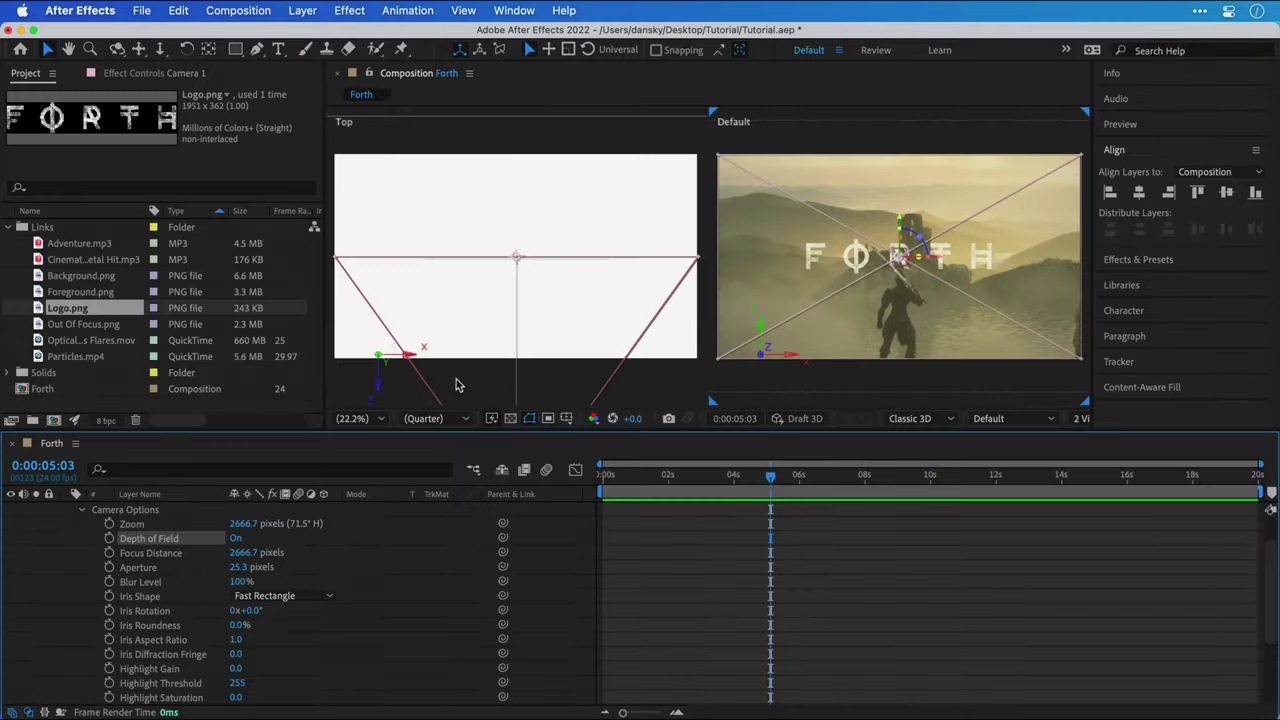
Set Camera 1's Focus Distance to 2543.7 px and Aperture to 300 px
click(456, 385)
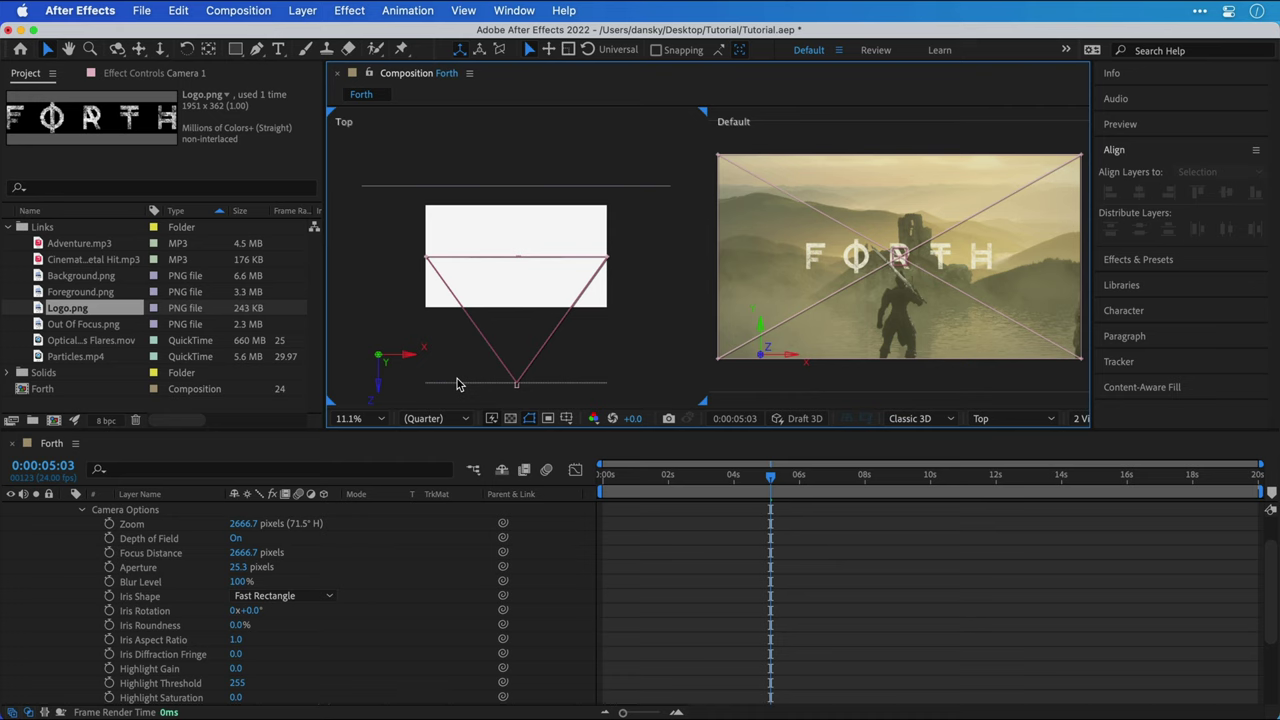
click(135, 553)
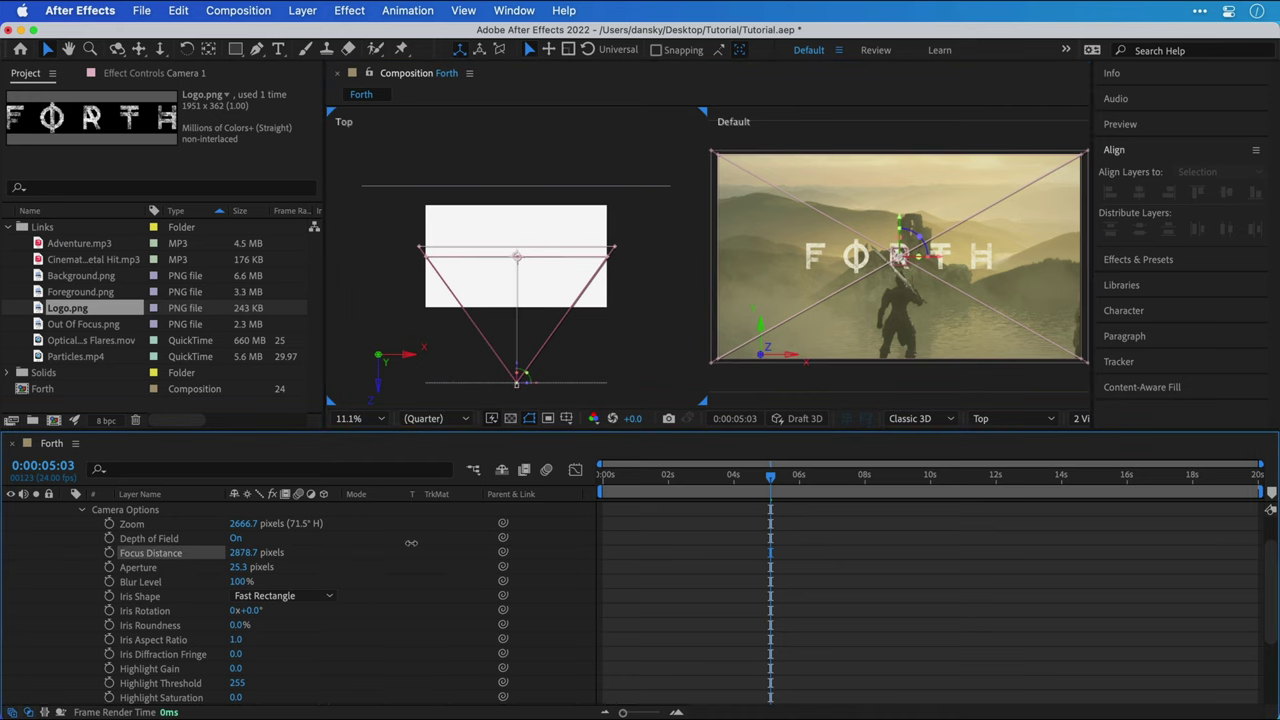
drag(244, 552, 252, 552)
click(236, 568)
text(3)
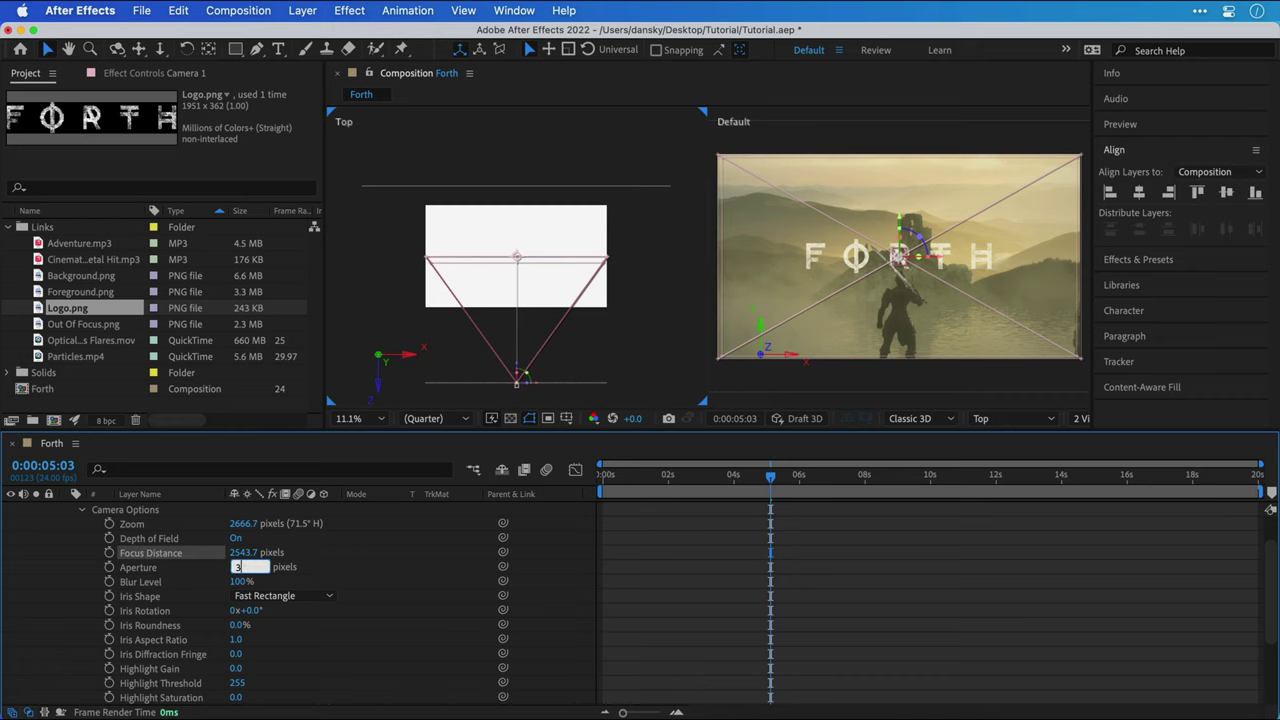
text(00)
key(Return)
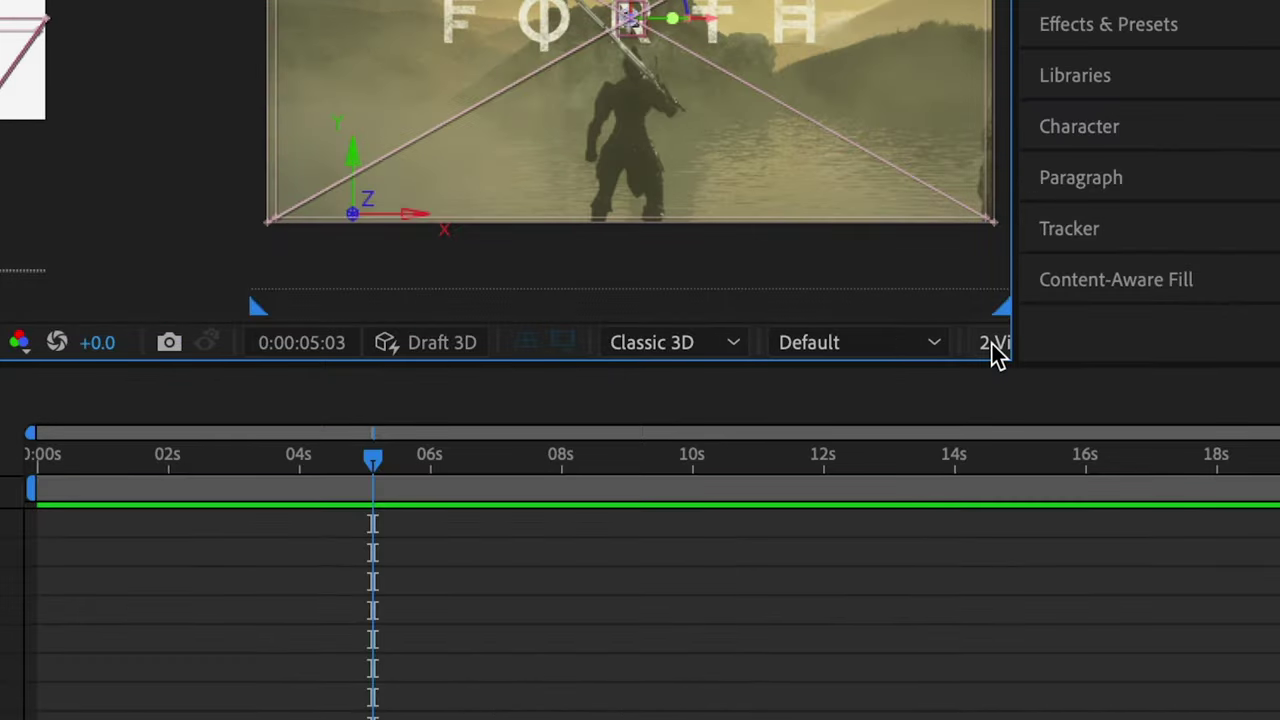
Return to 1 View and keyframe Focus Distance 2543.7 px and Aperture 317 px at 0 s
click(1079, 420)
click(1012, 375)
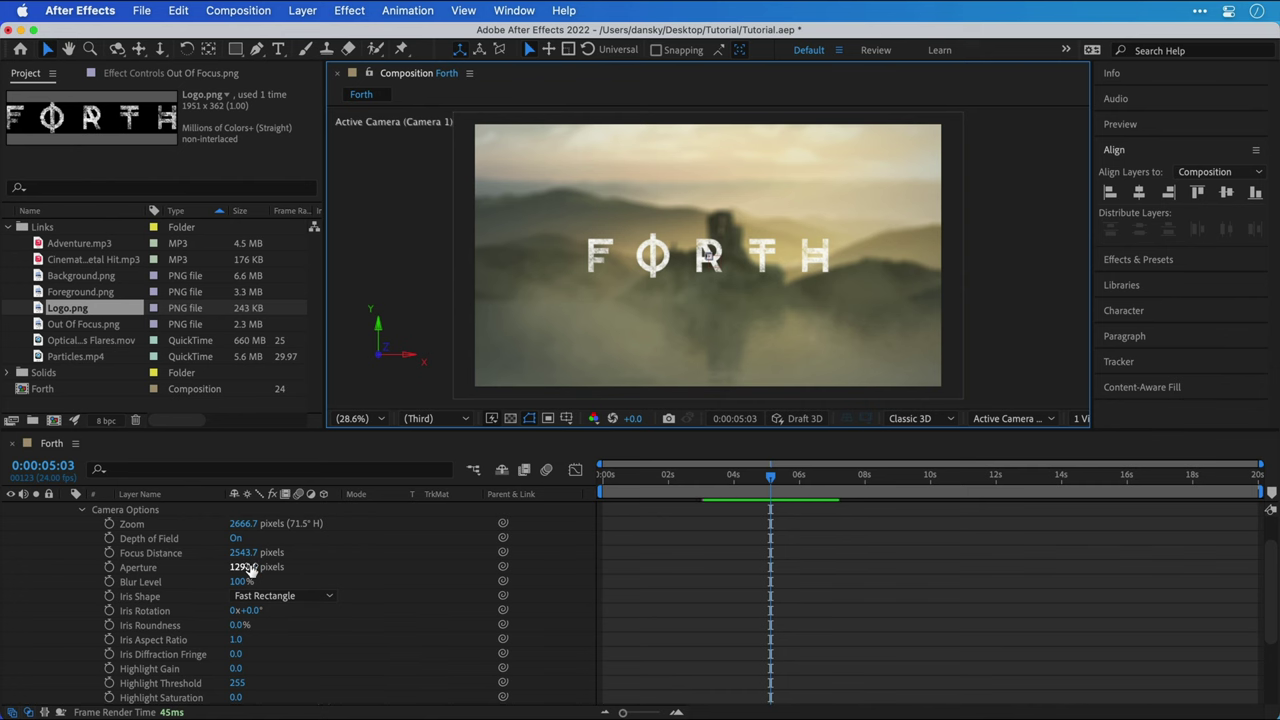
drag(250, 568, 202, 563)
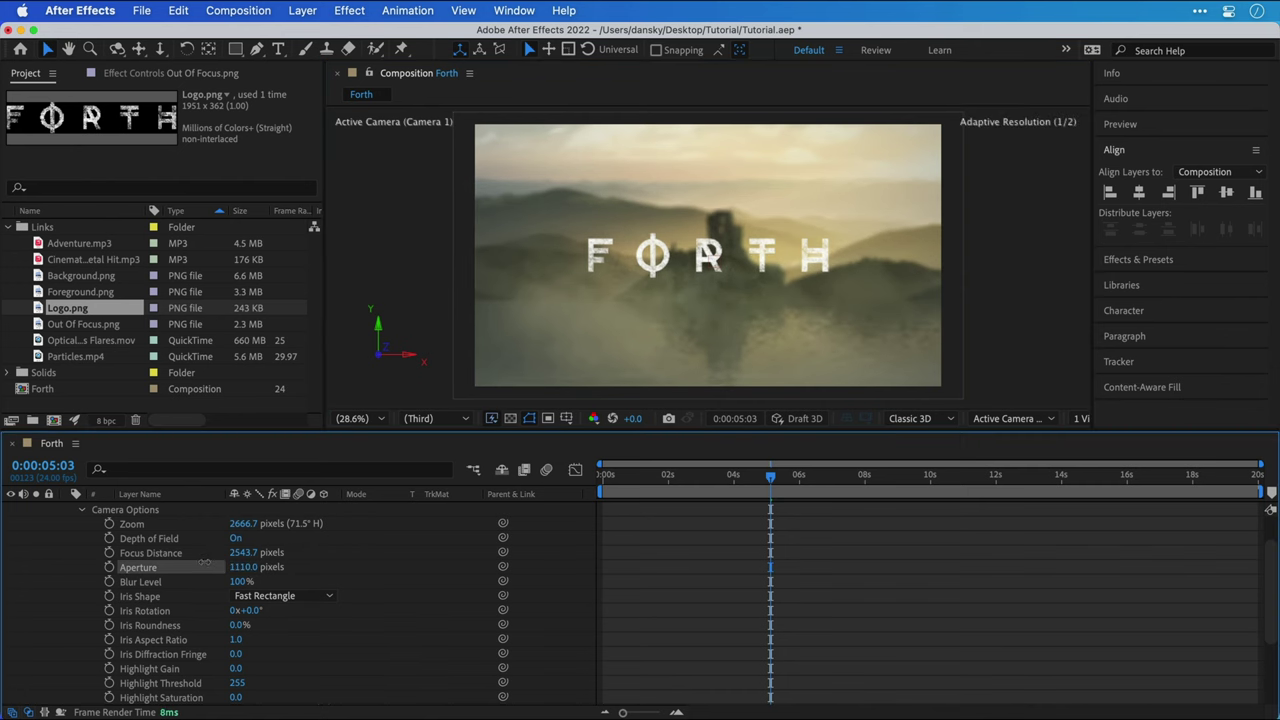
drag(760, 478, 603, 478)
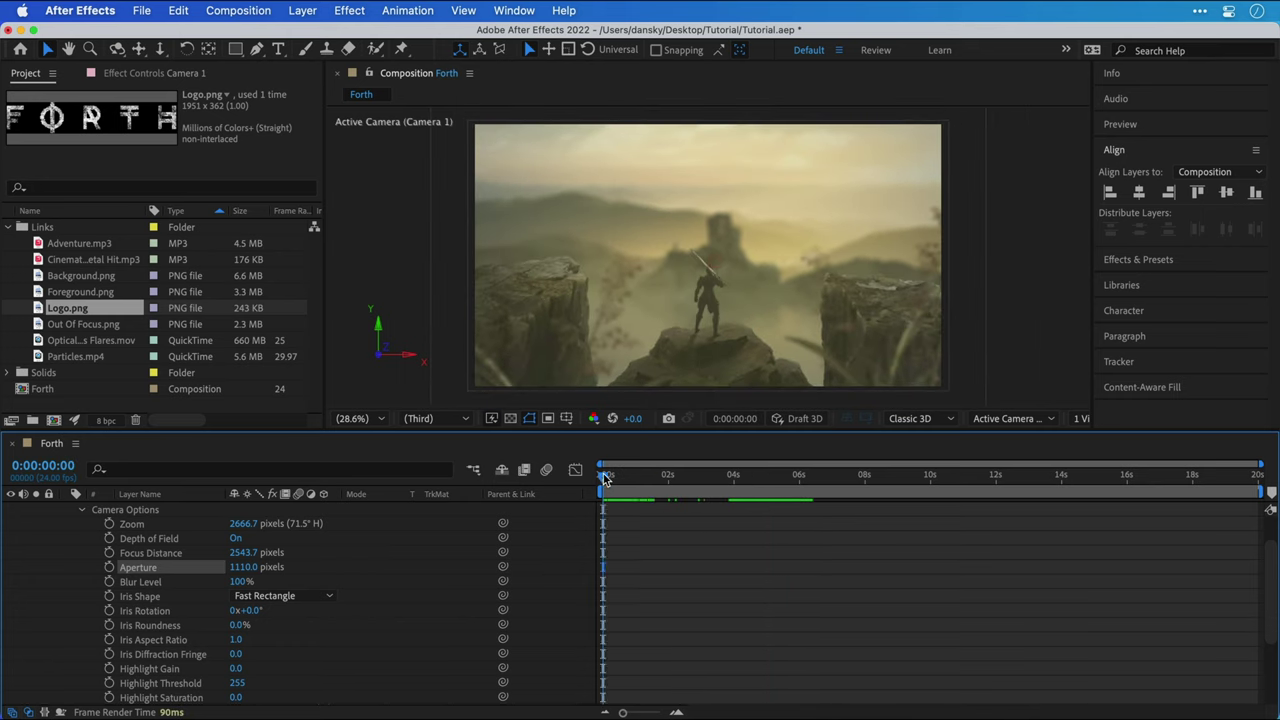
click(110, 553)
click(110, 567)
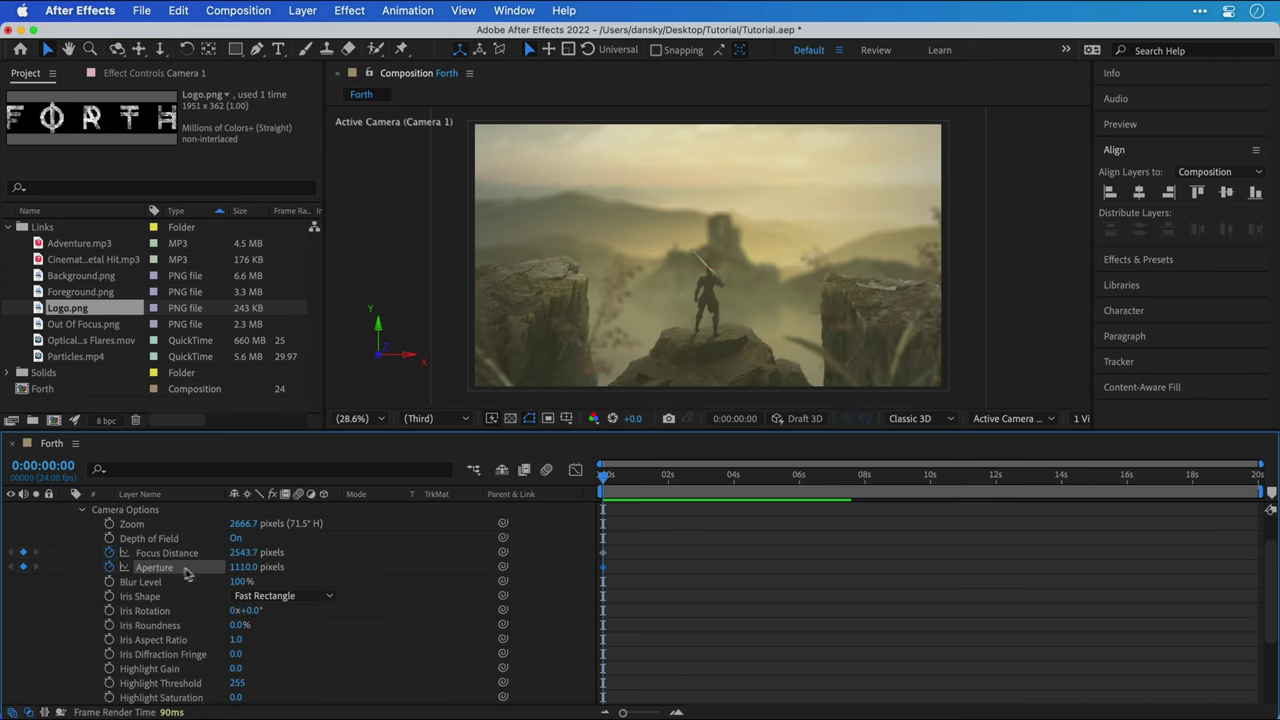
drag(242, 567, 135, 567)
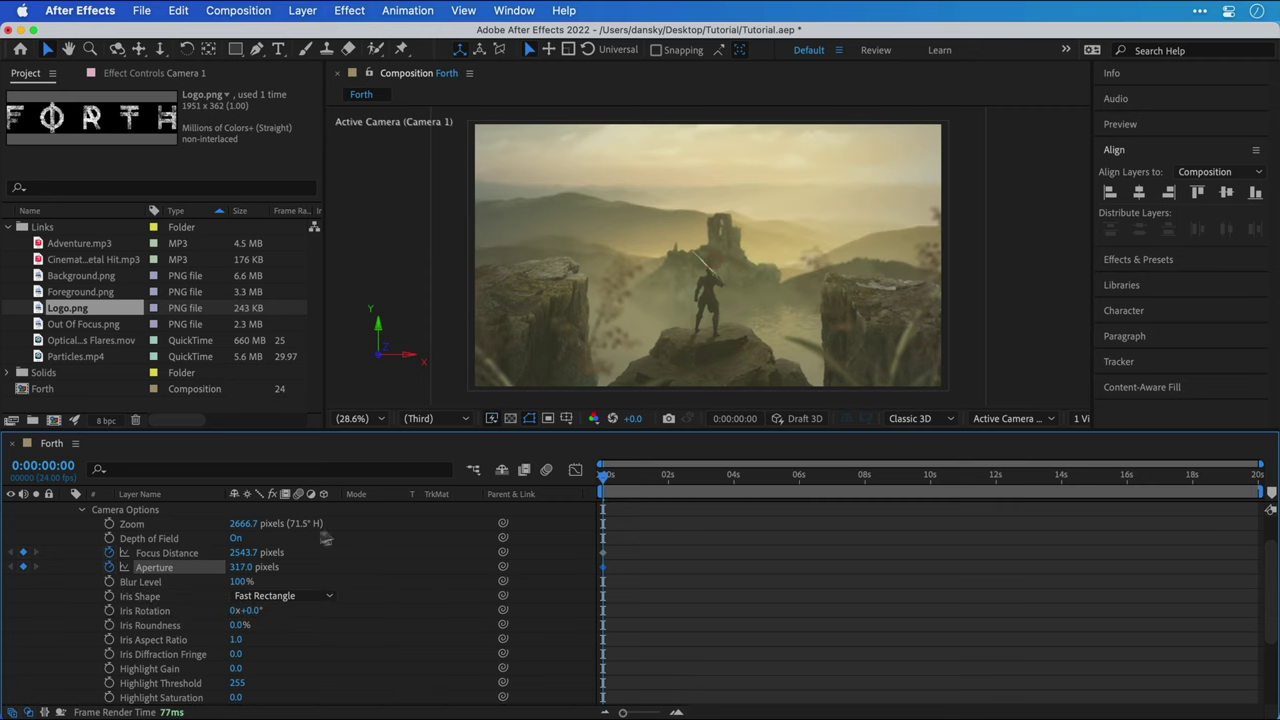
At 3 seconds, key Focus Distance 4482.7 px and Aperture 357 px, then preview
drag(604, 478, 701, 478)
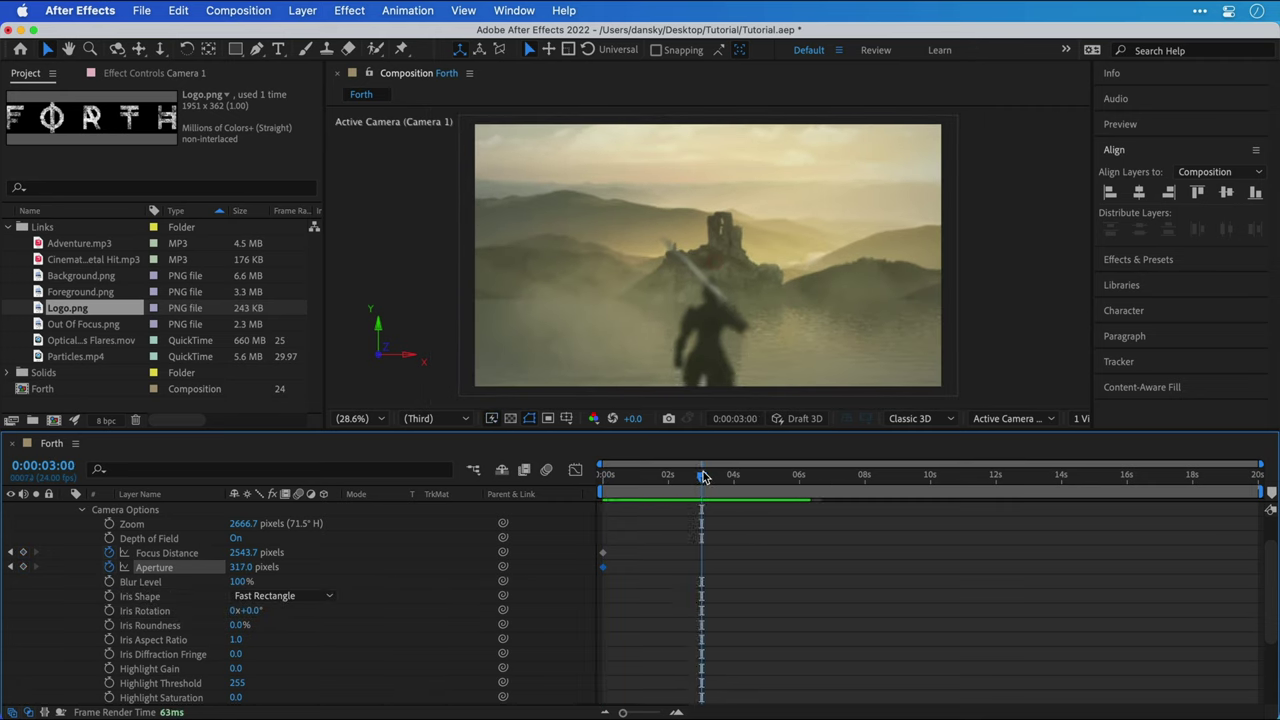
drag(242, 569, 82, 573)
drag(183, 570, 414, 551)
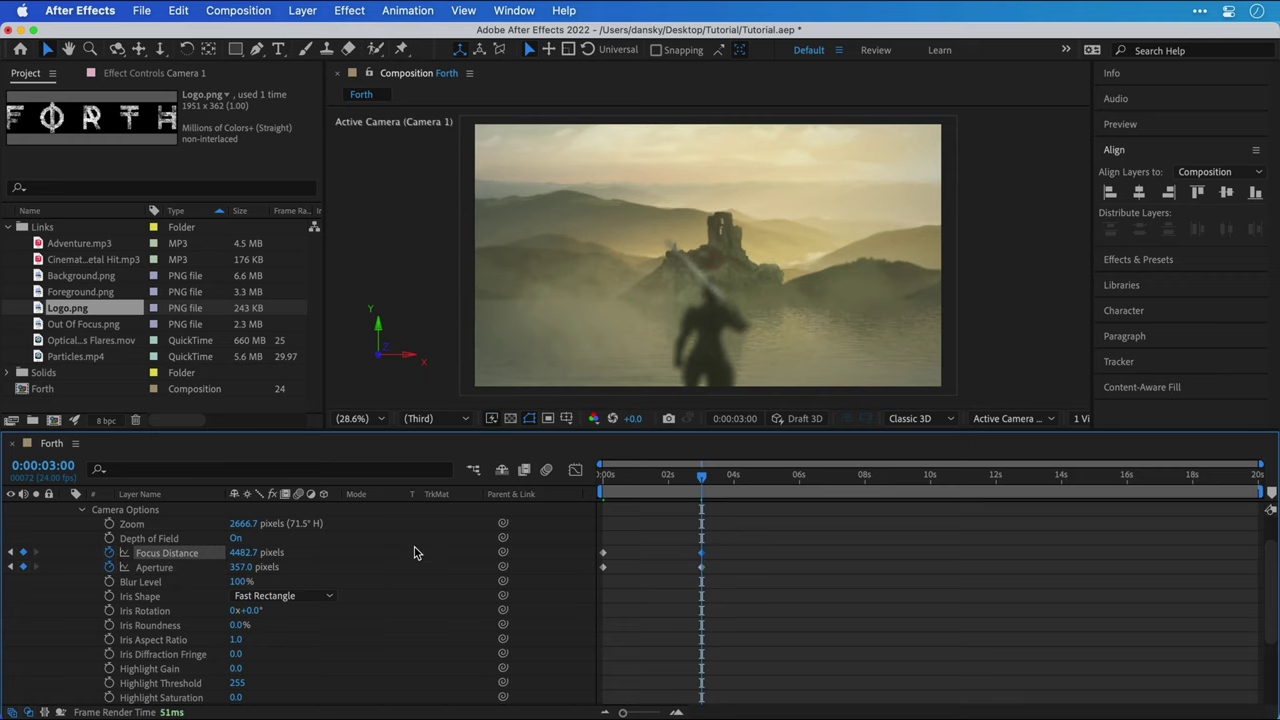
drag(703, 484, 601, 484)
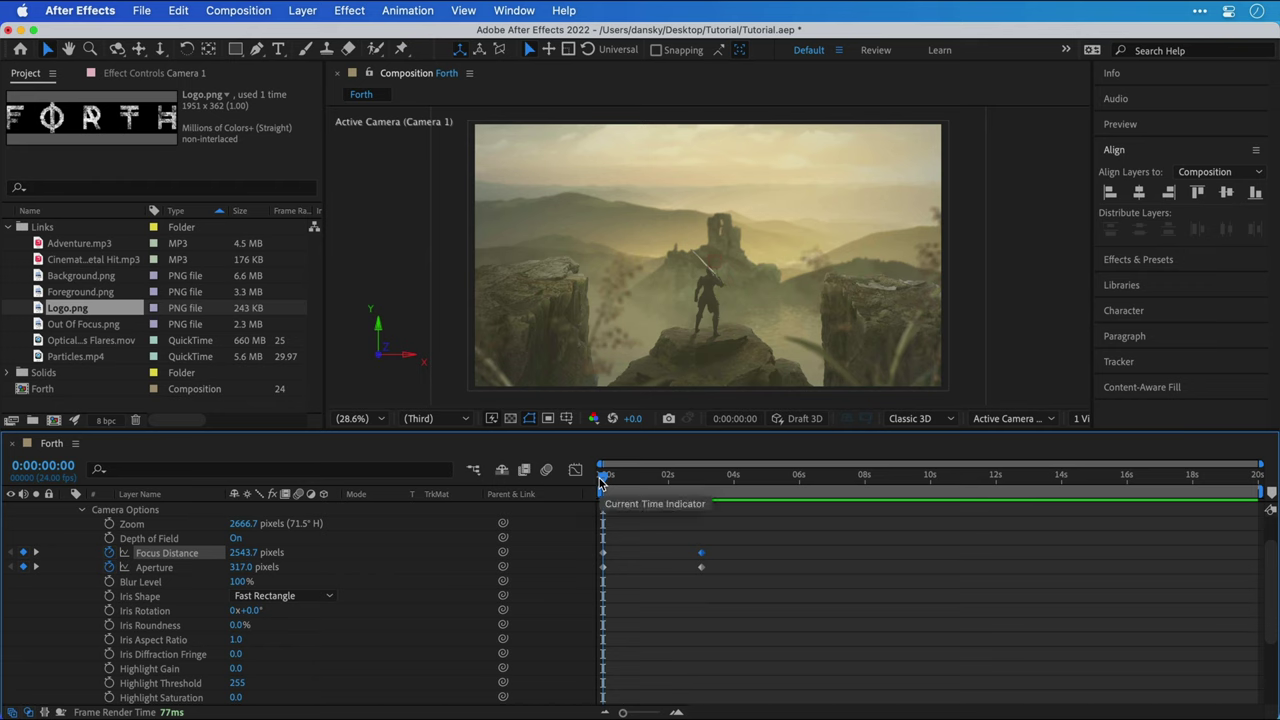
key(space)
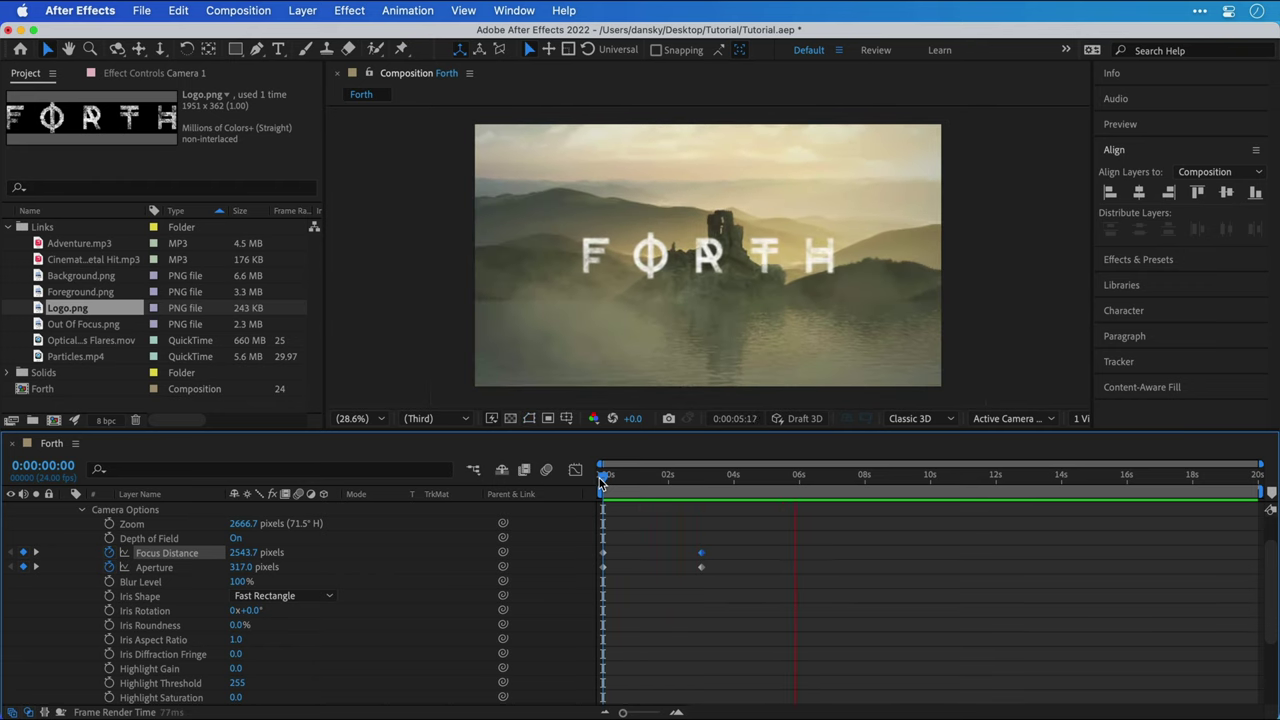
key(space)
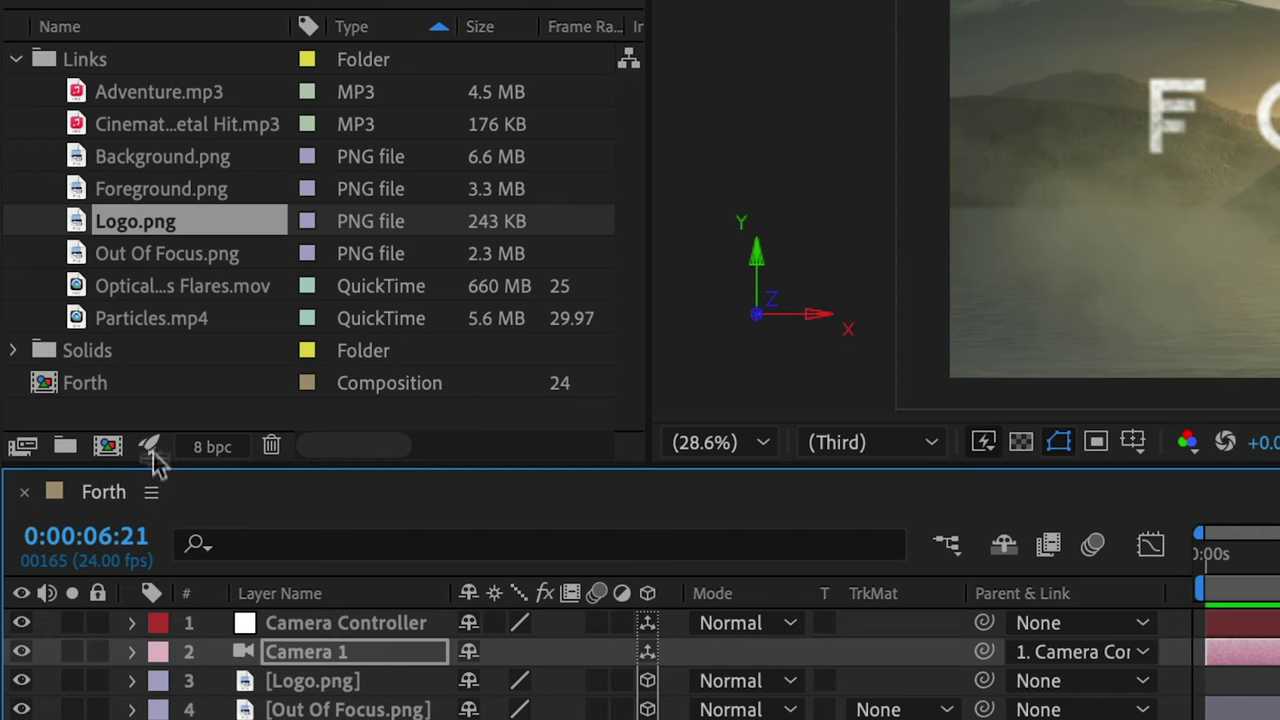
Add Particles.mp4 at 200% in Screen mode and Optical Lens Flares.mov above it in Color Dodge
drag(150, 322, 318, 689)
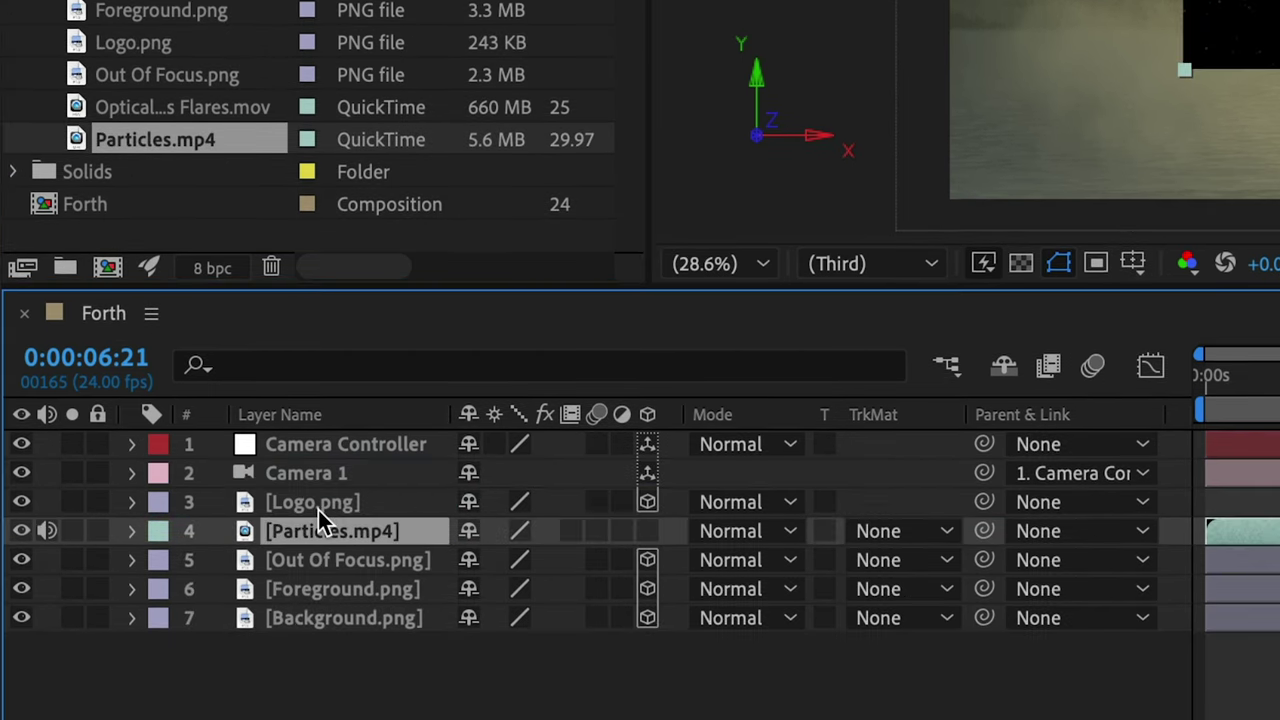
key(s)
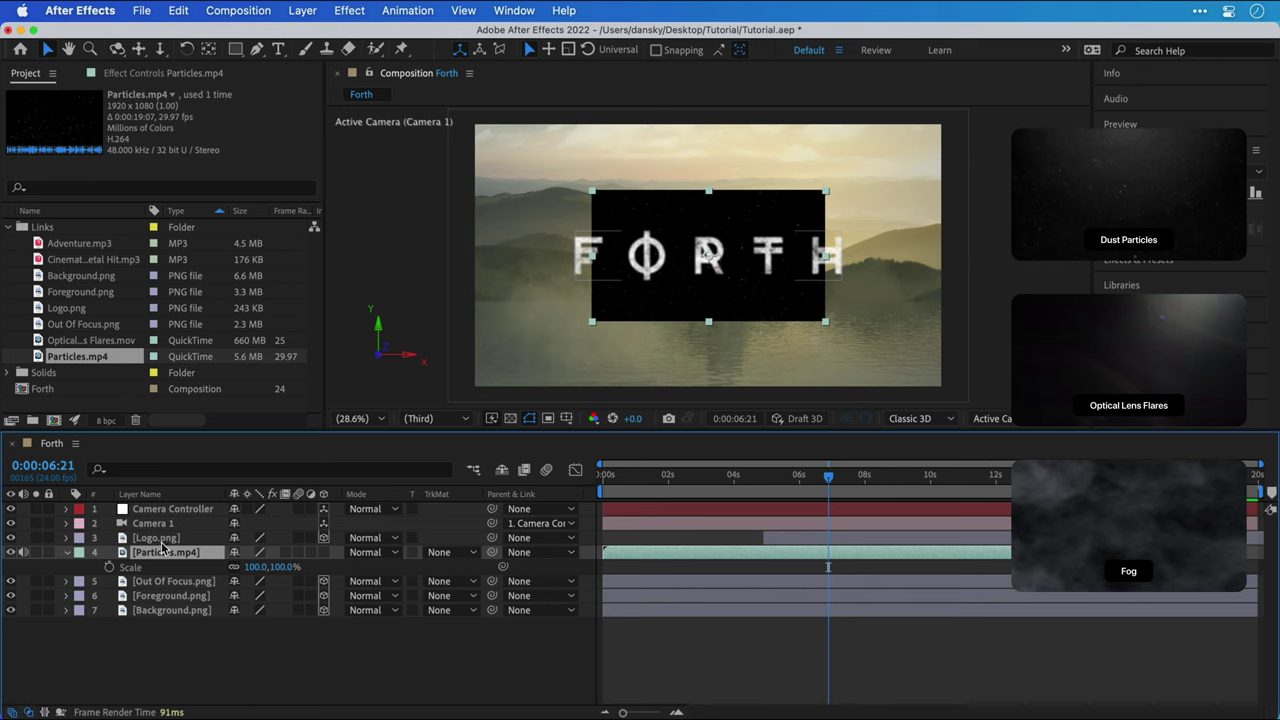
click(253, 567)
text(200)
key(Return)
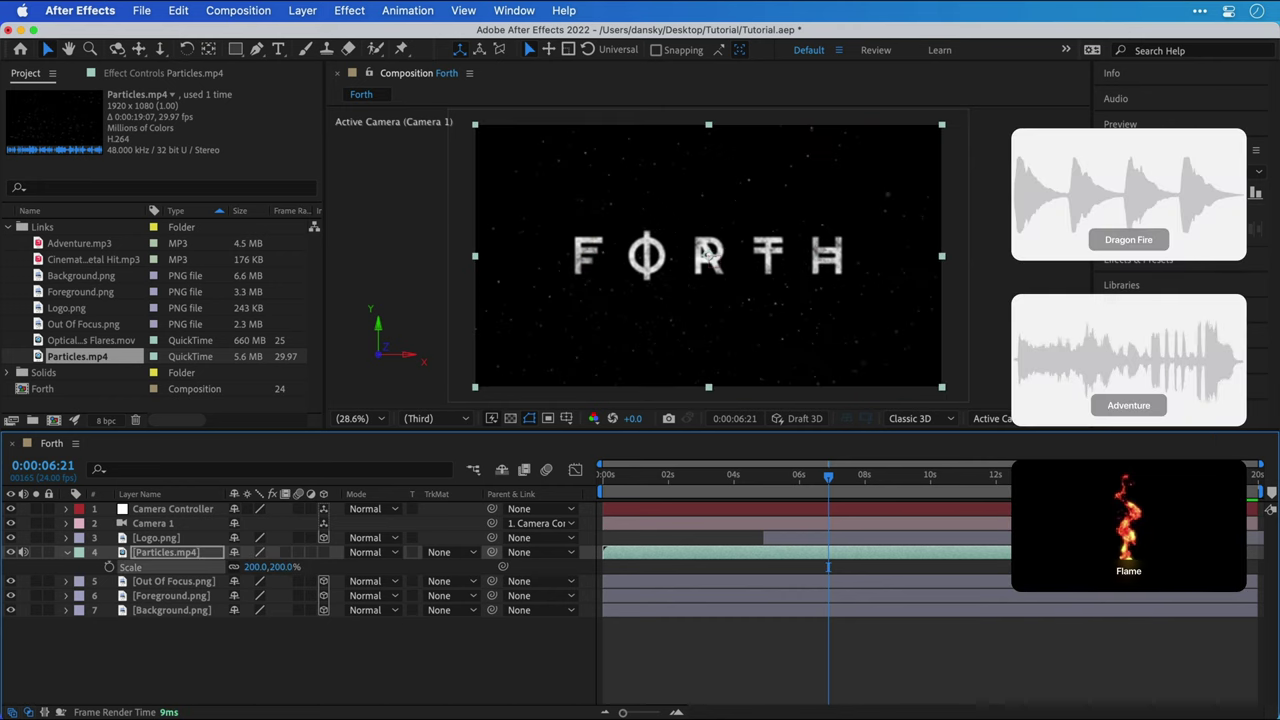
right_click(203, 559)
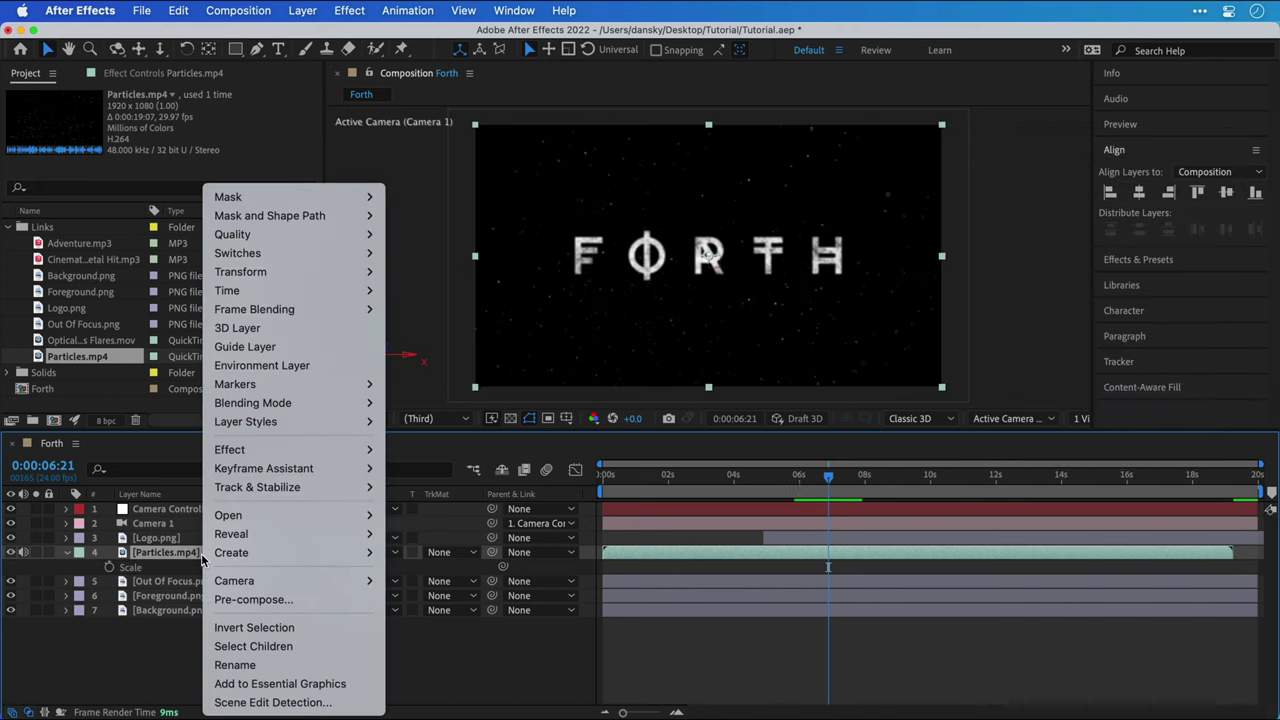
mouse_move(306, 410)
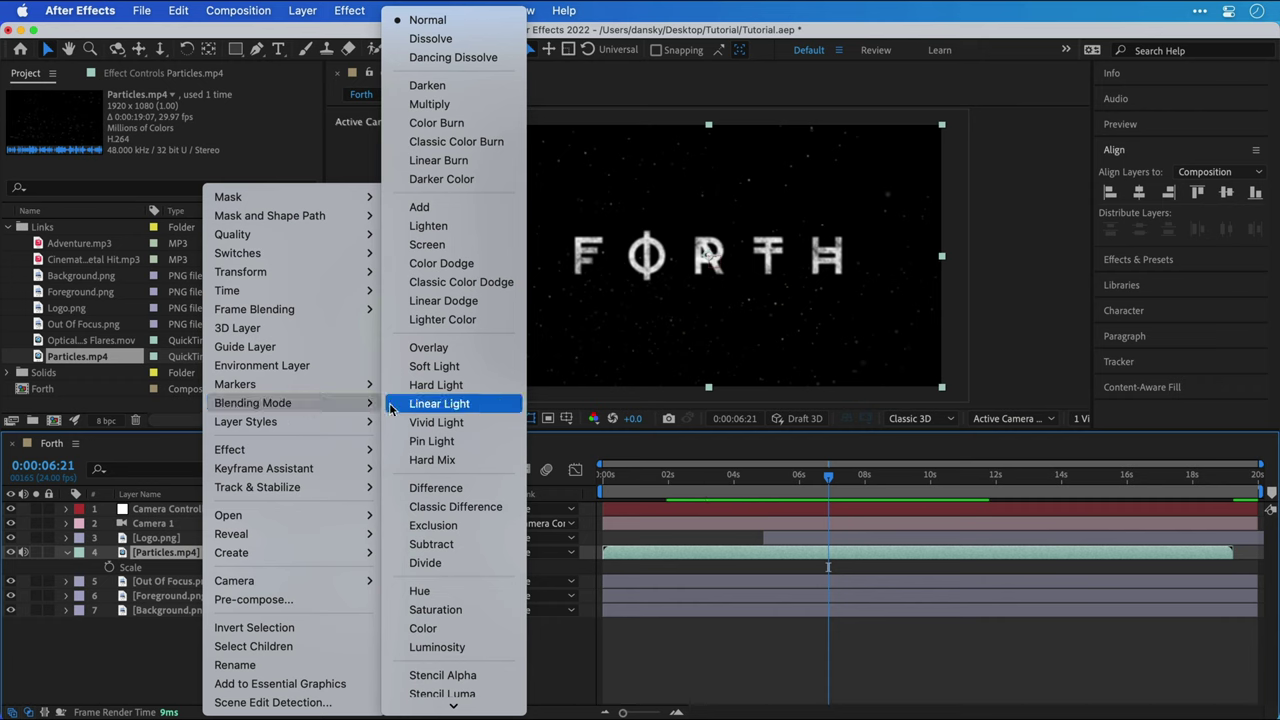
click(420, 244)
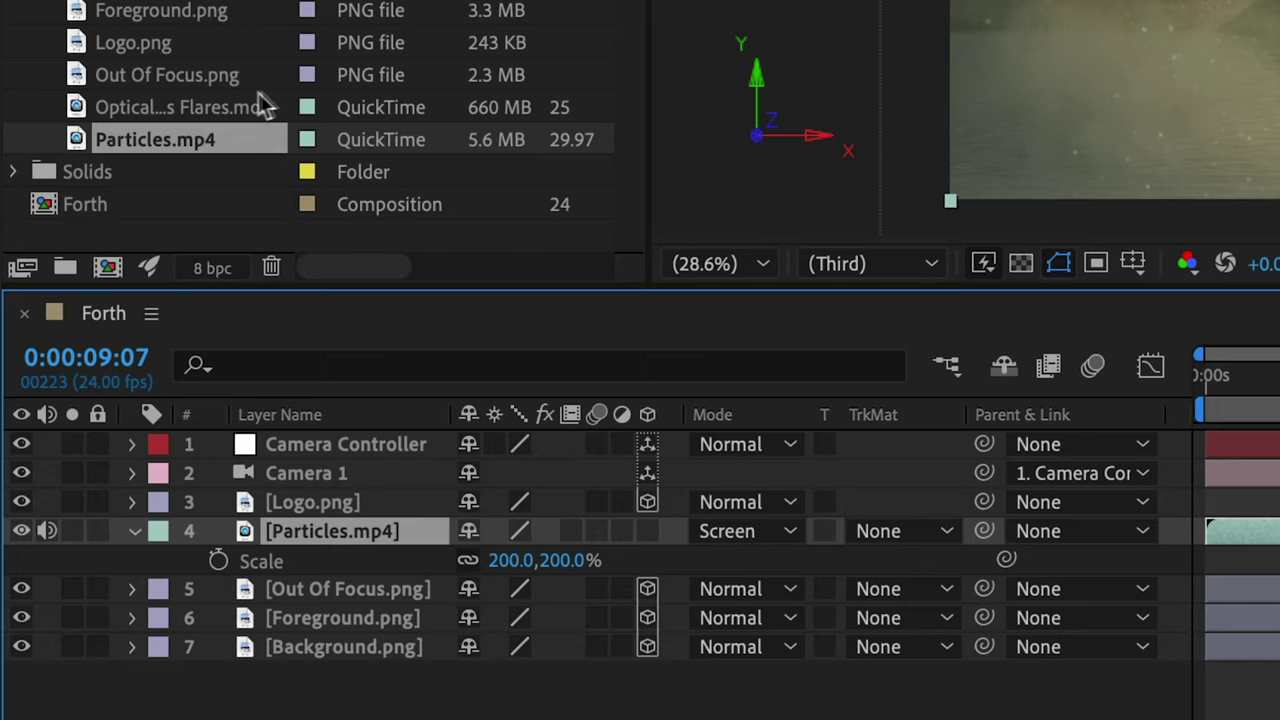
click(118, 340)
drag(233, 96, 325, 505)
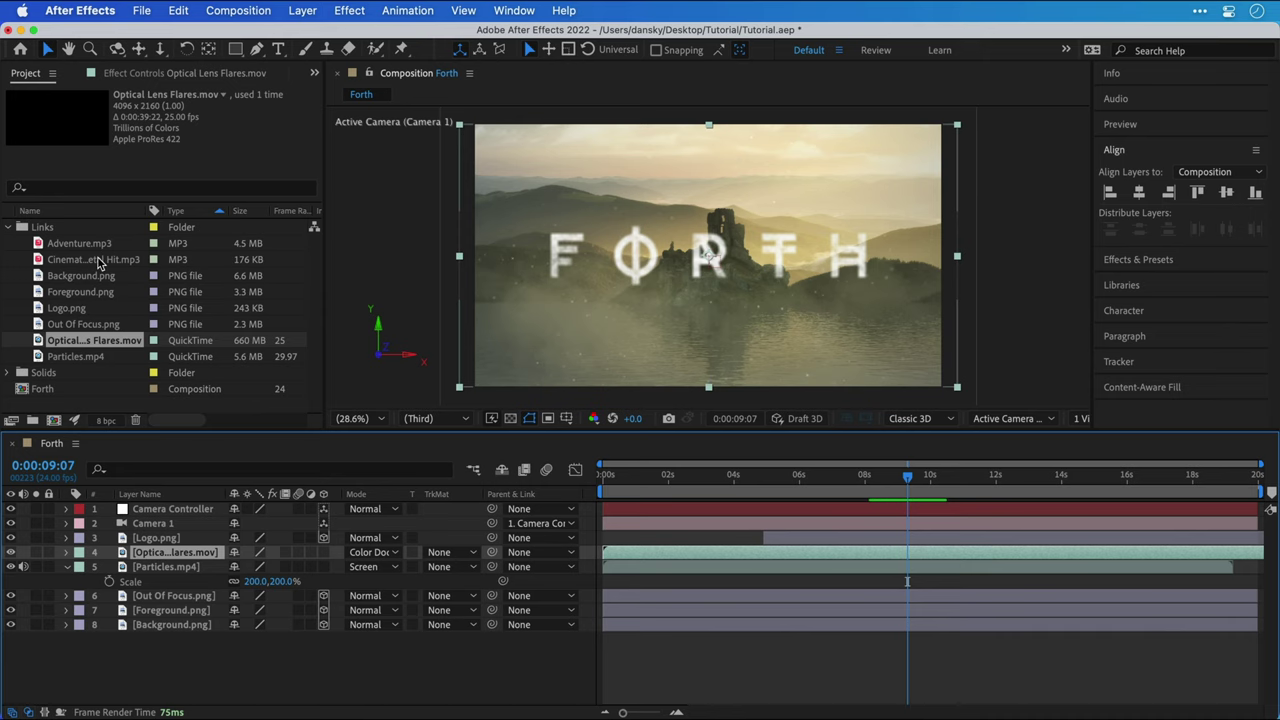
Add Cinematic Metal Hit.mp3 to the timeline, starting at about 4.5 seconds
click(99, 262)
drag(122, 345, 160, 556)
drag(366, 388, 649, 382)
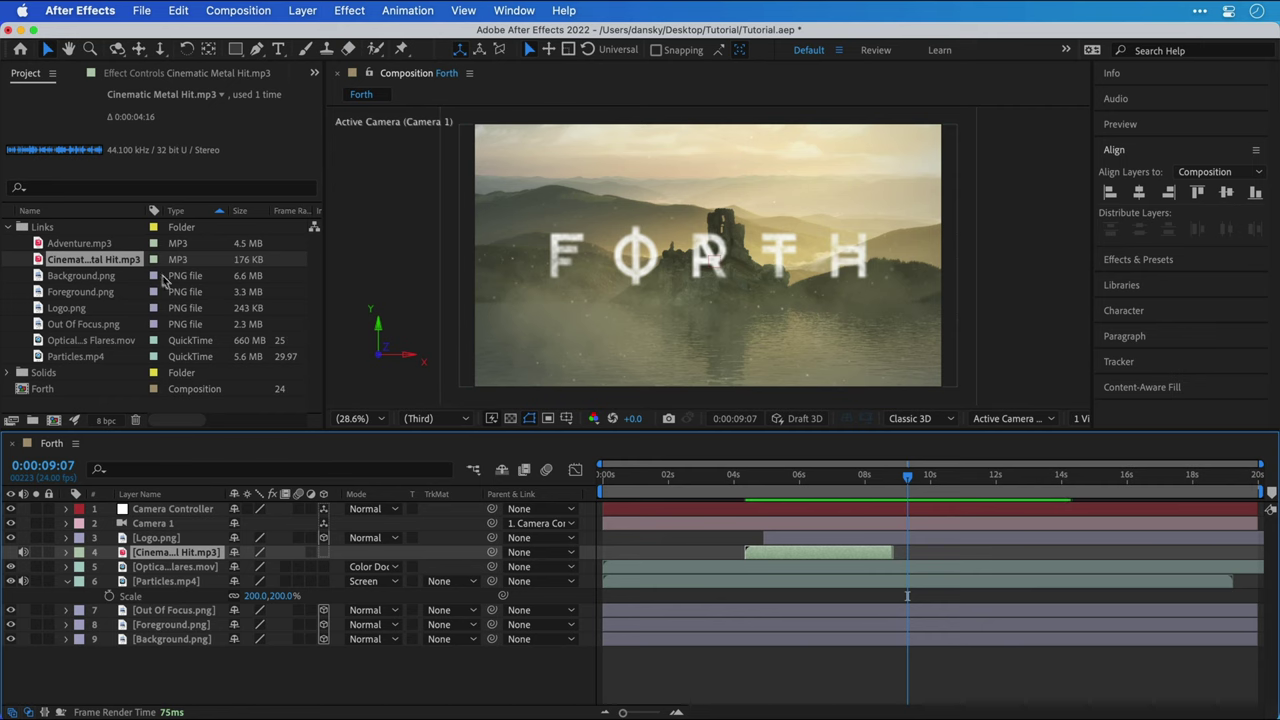
Add Adventure.mp3 as the bottom layer and return the playhead to 0
click(91, 244)
drag(97, 262, 187, 650)
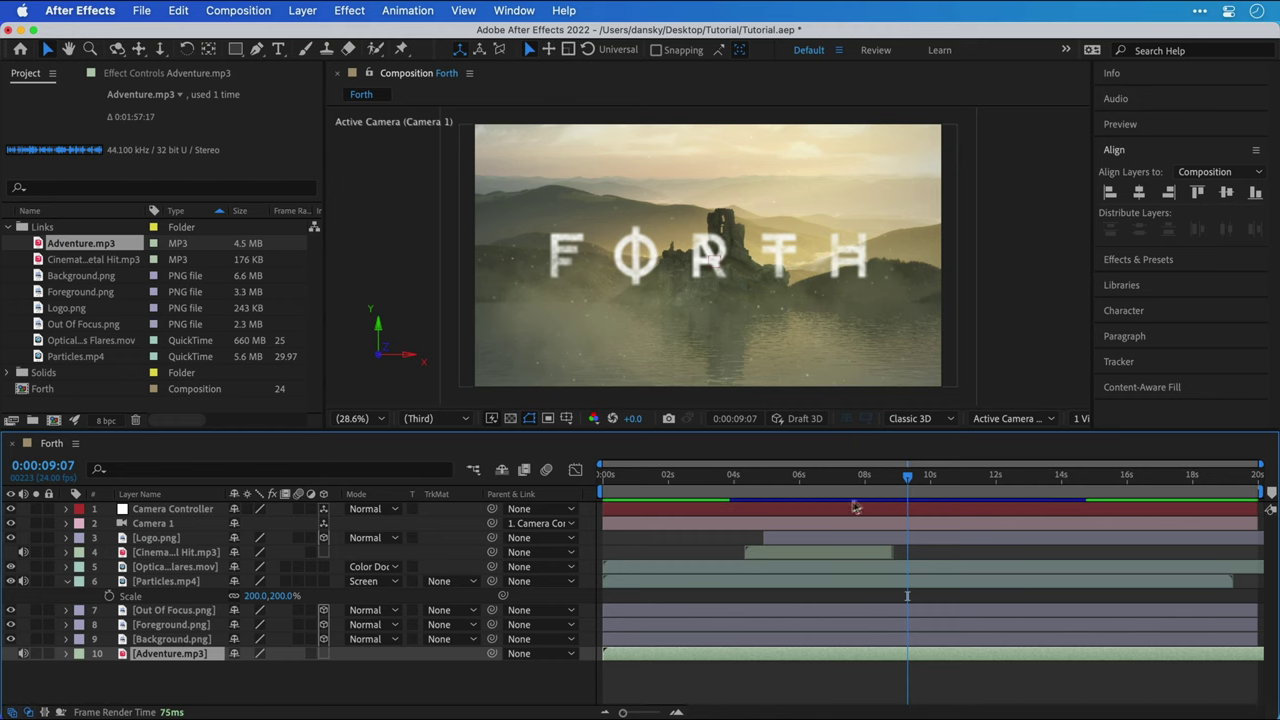
drag(907, 483, 601, 481)
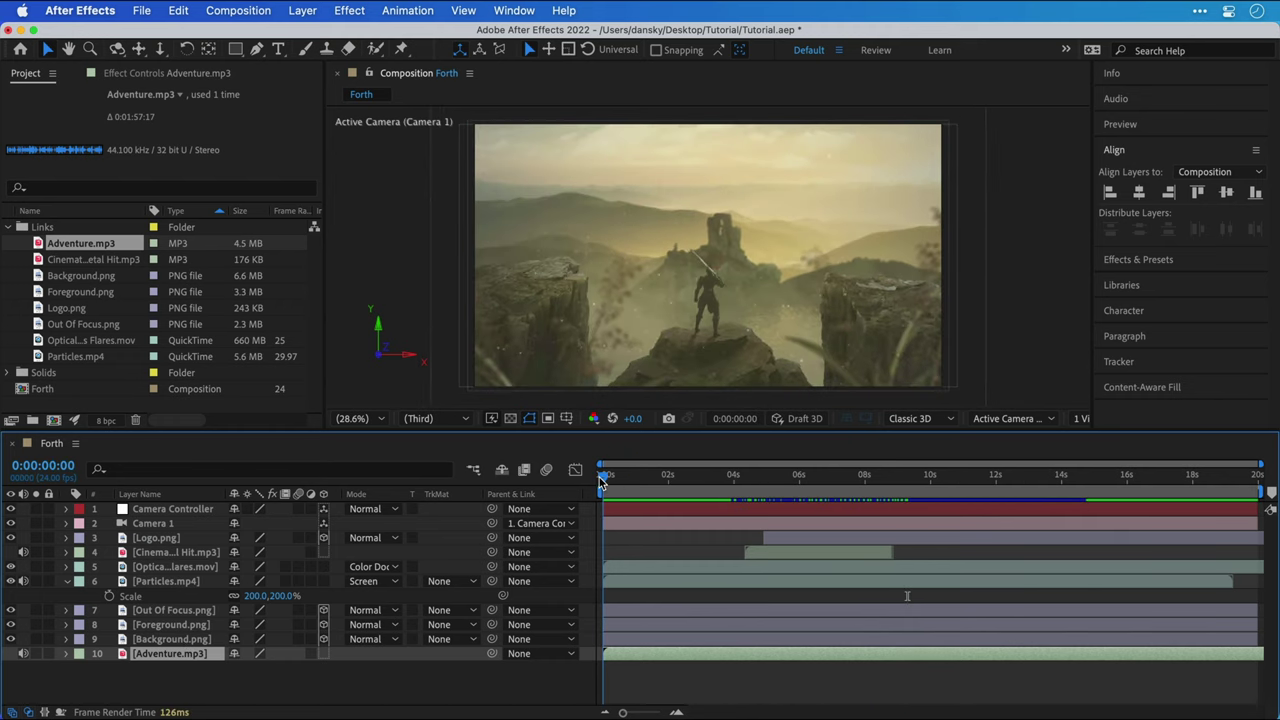